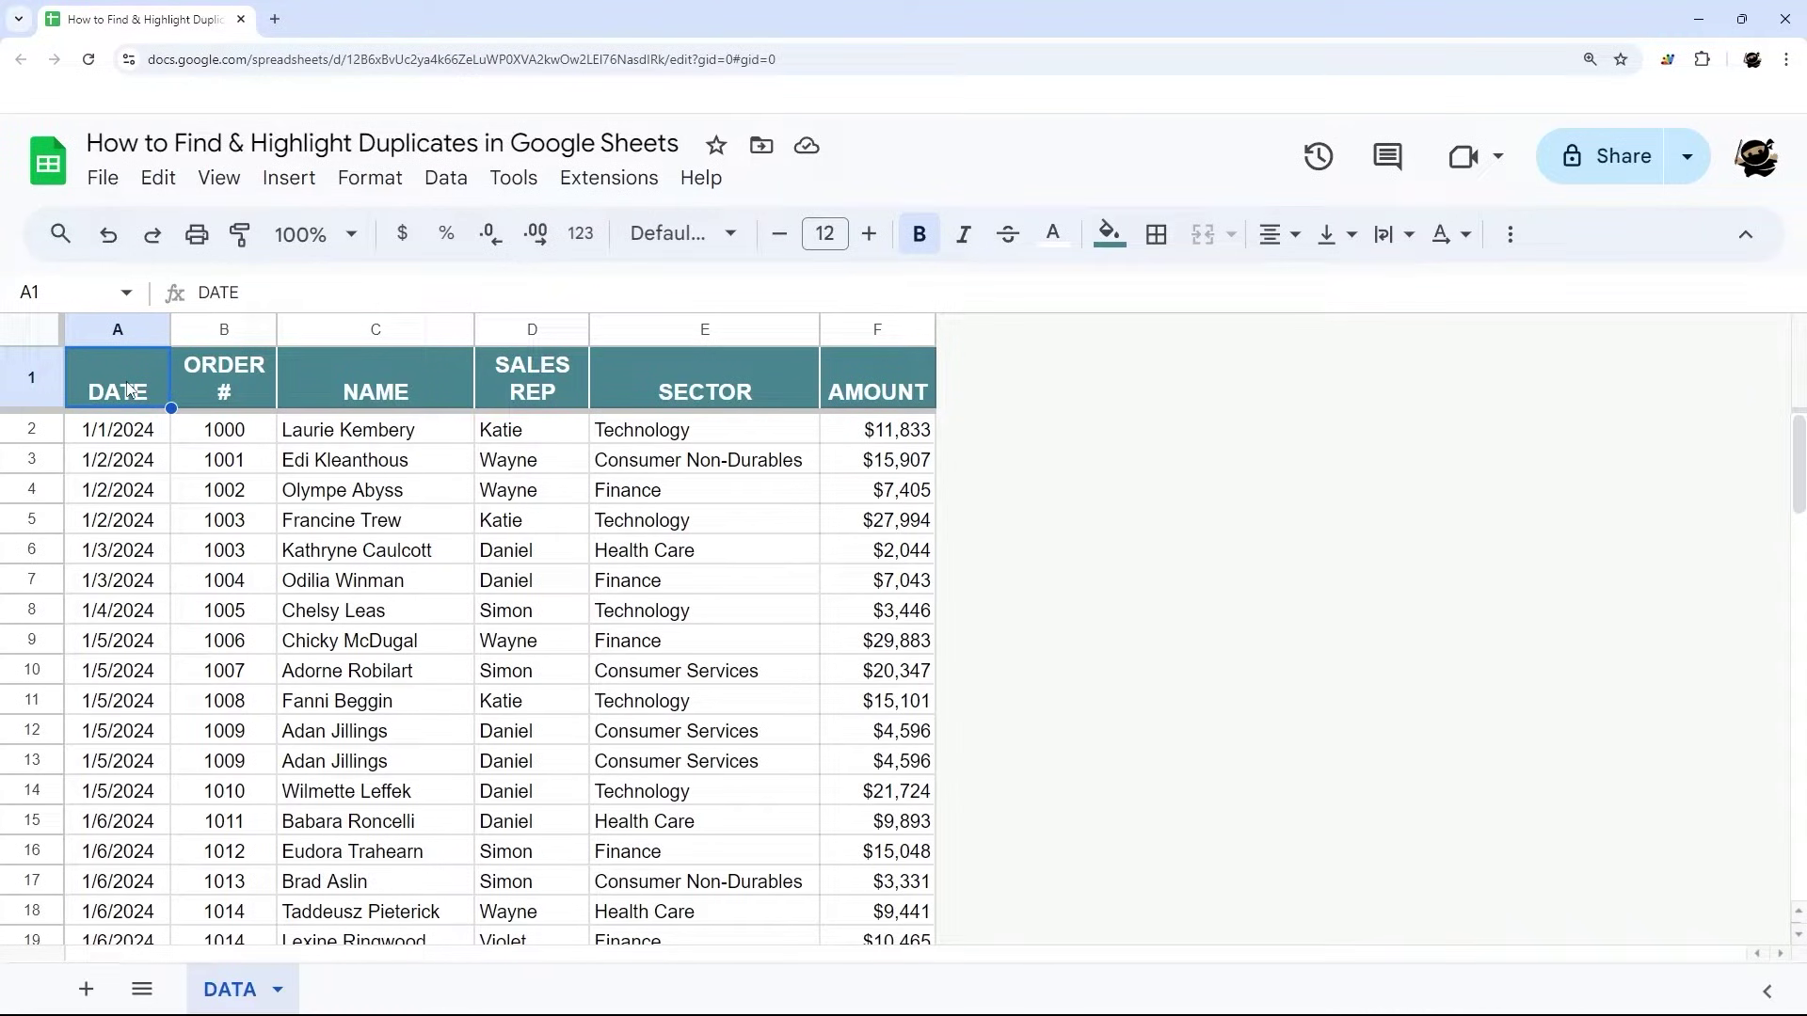
left_click(42, 341)
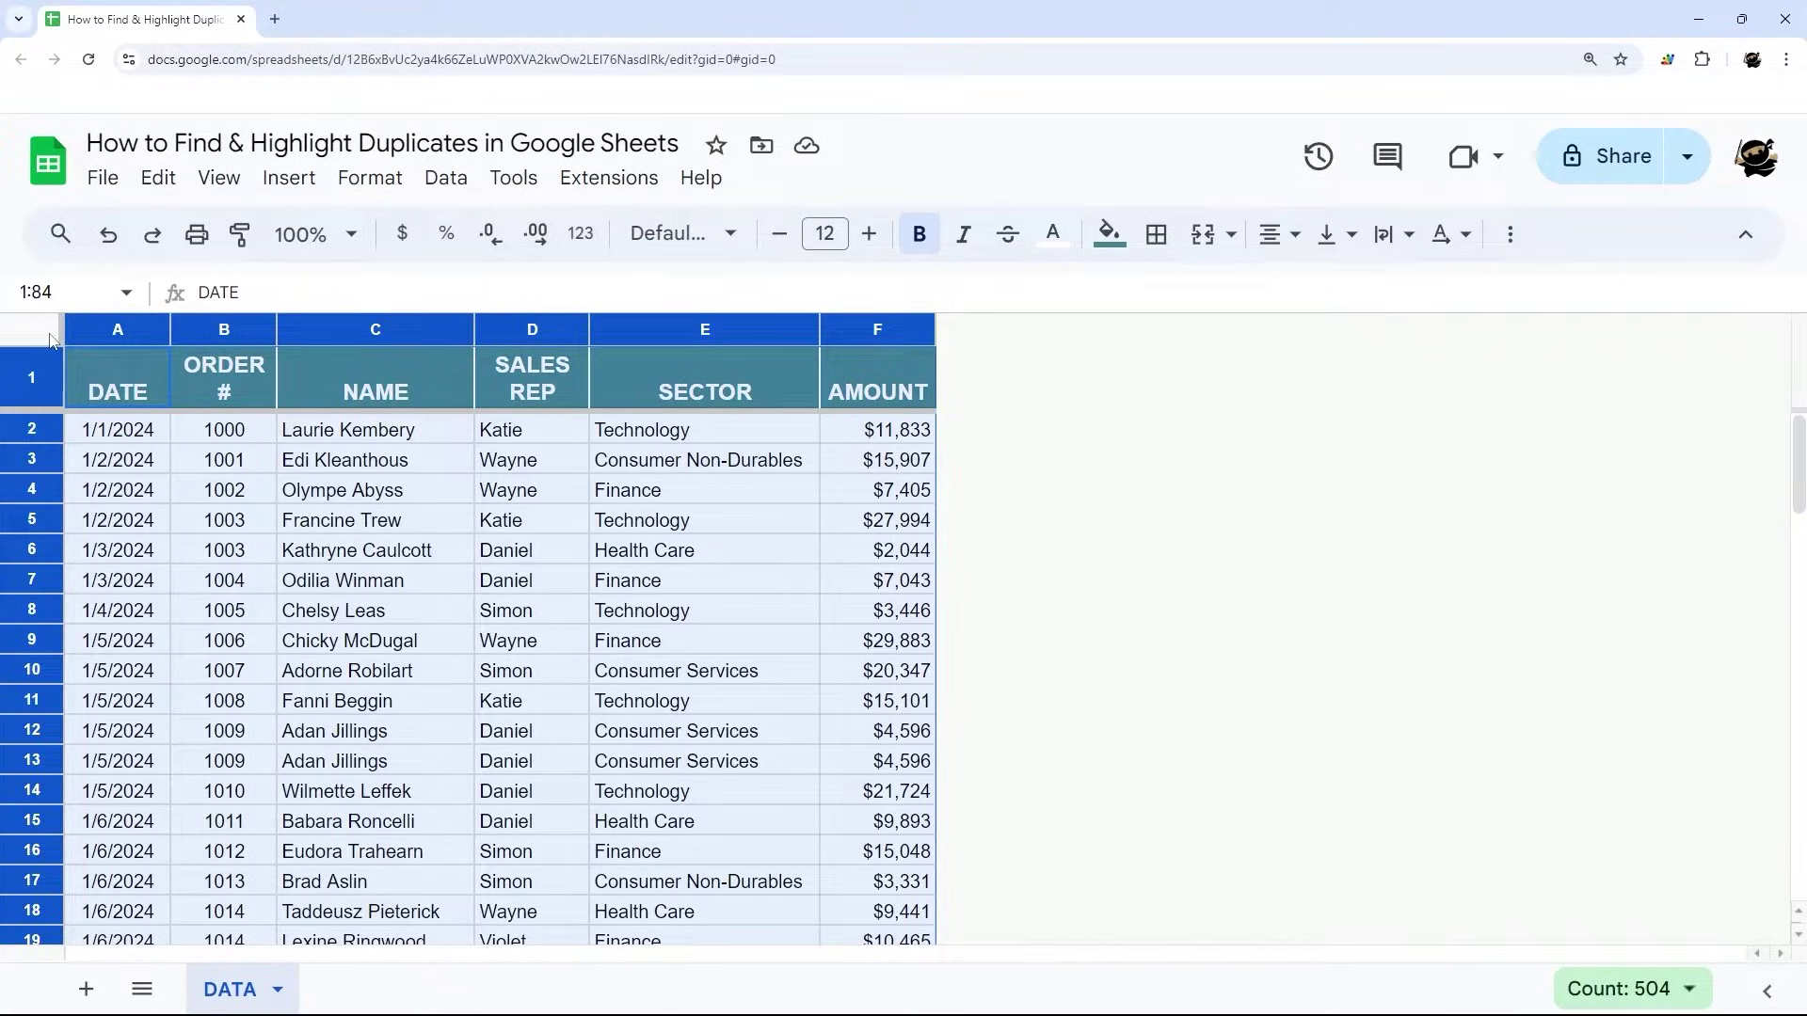
left_click(438, 184)
mouse_move(599, 863)
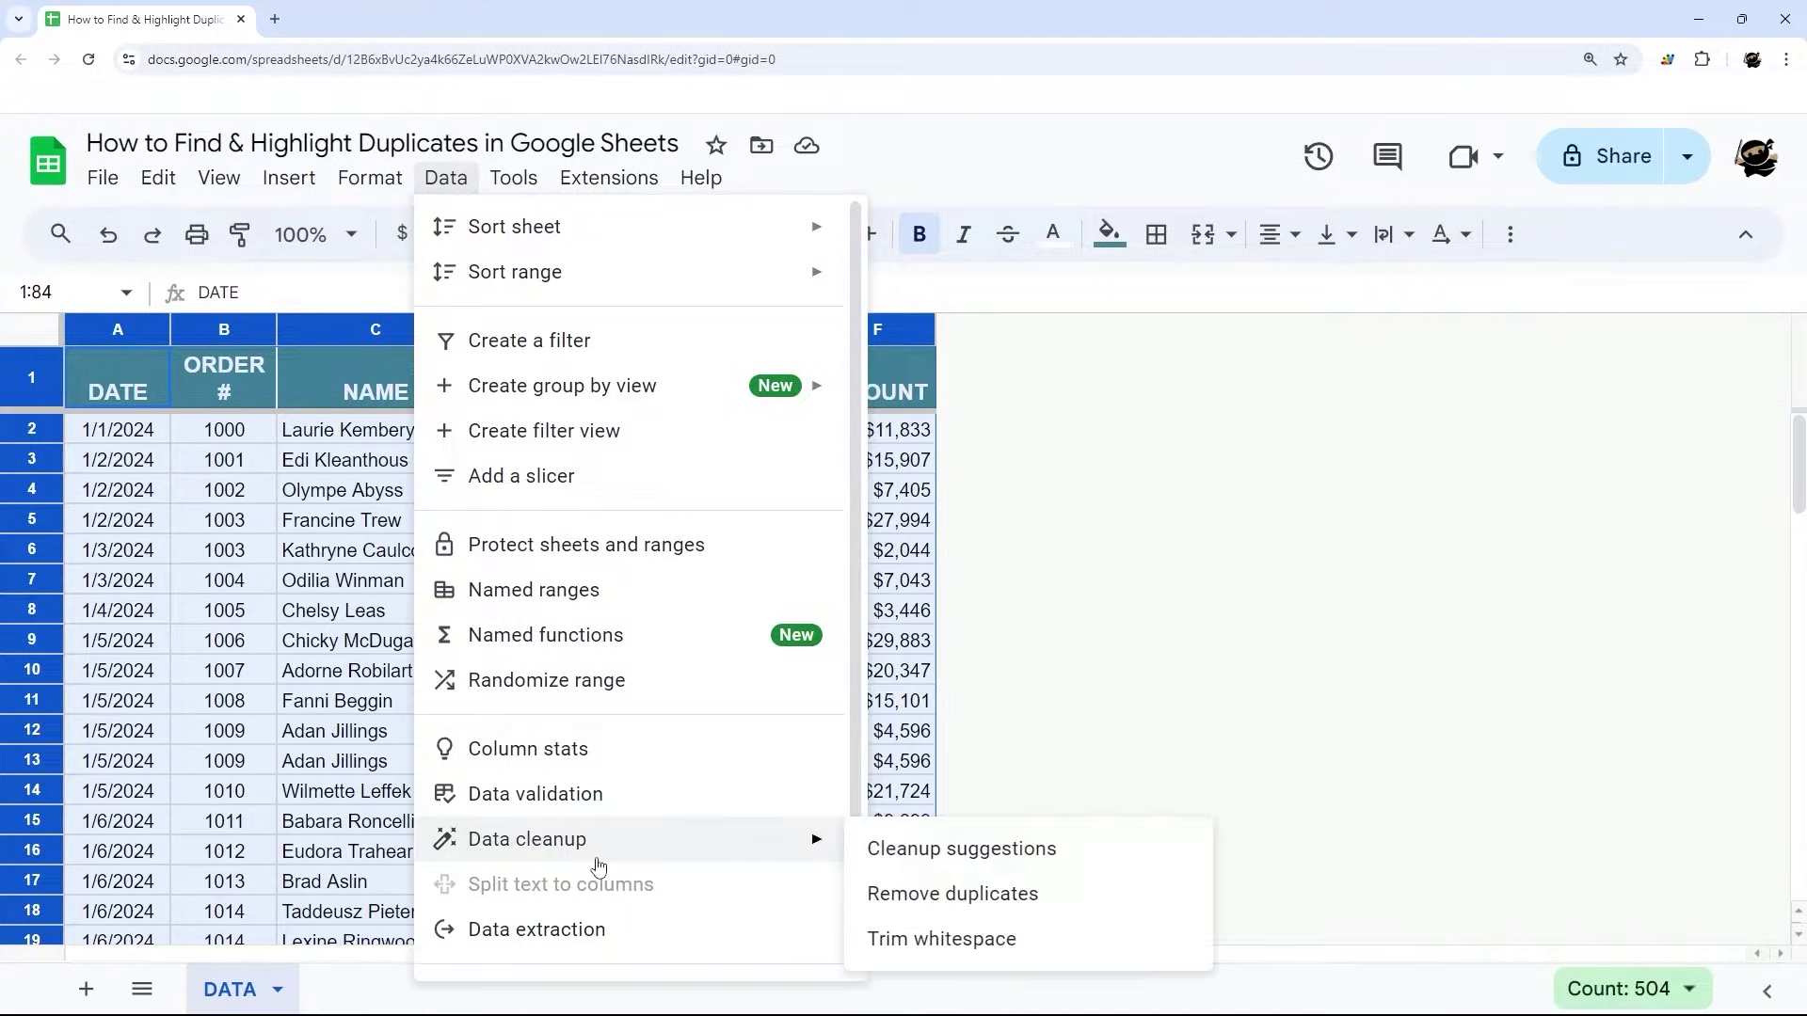
left_click(909, 894)
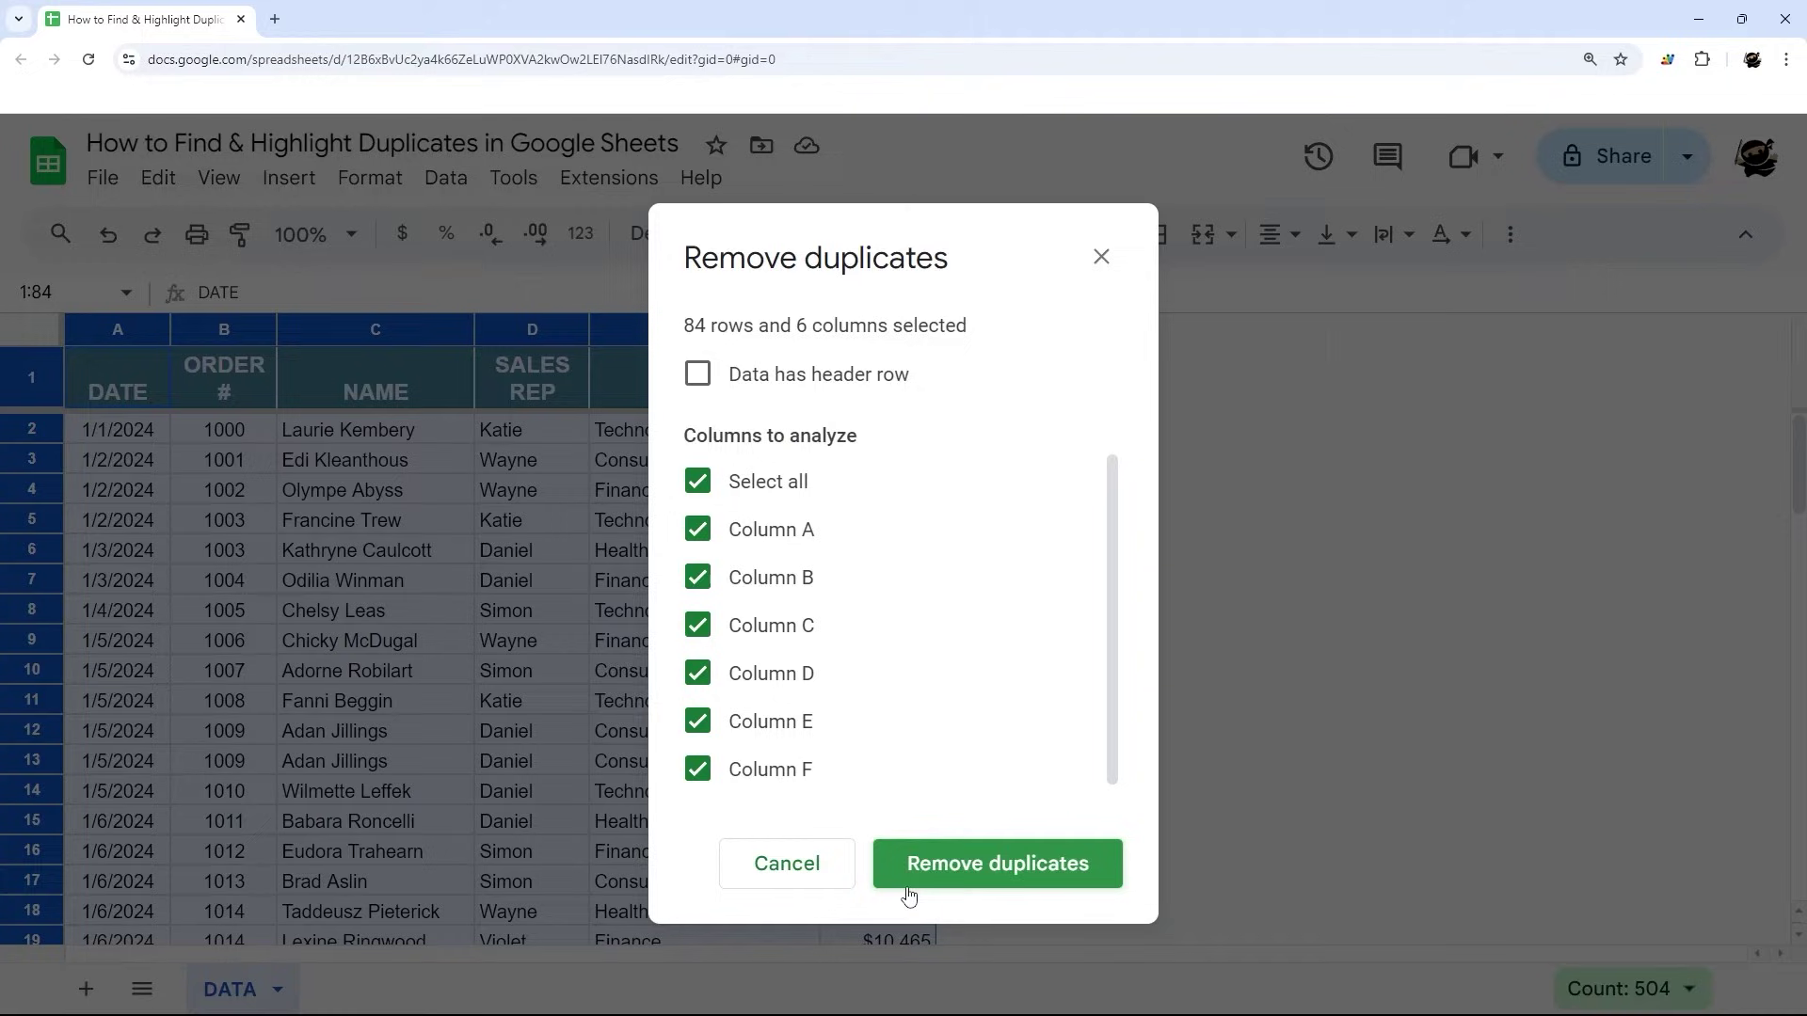
left_click(760, 378)
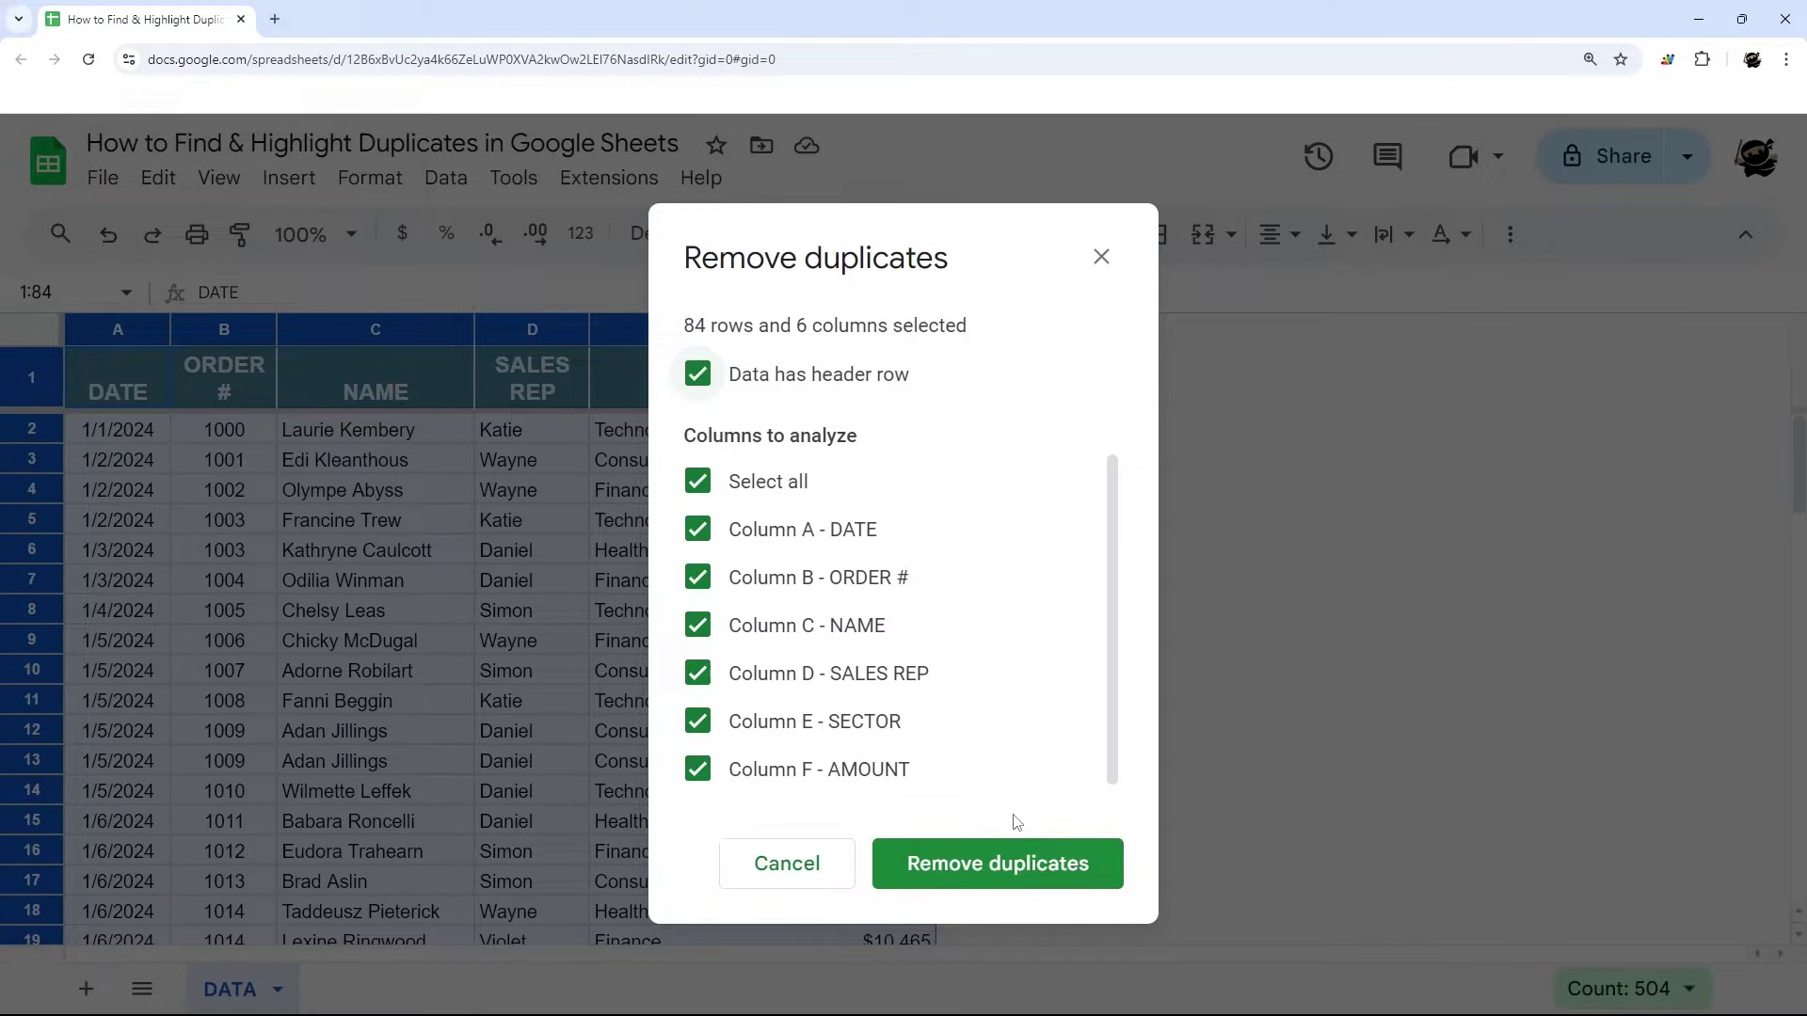
left_click(796, 865)
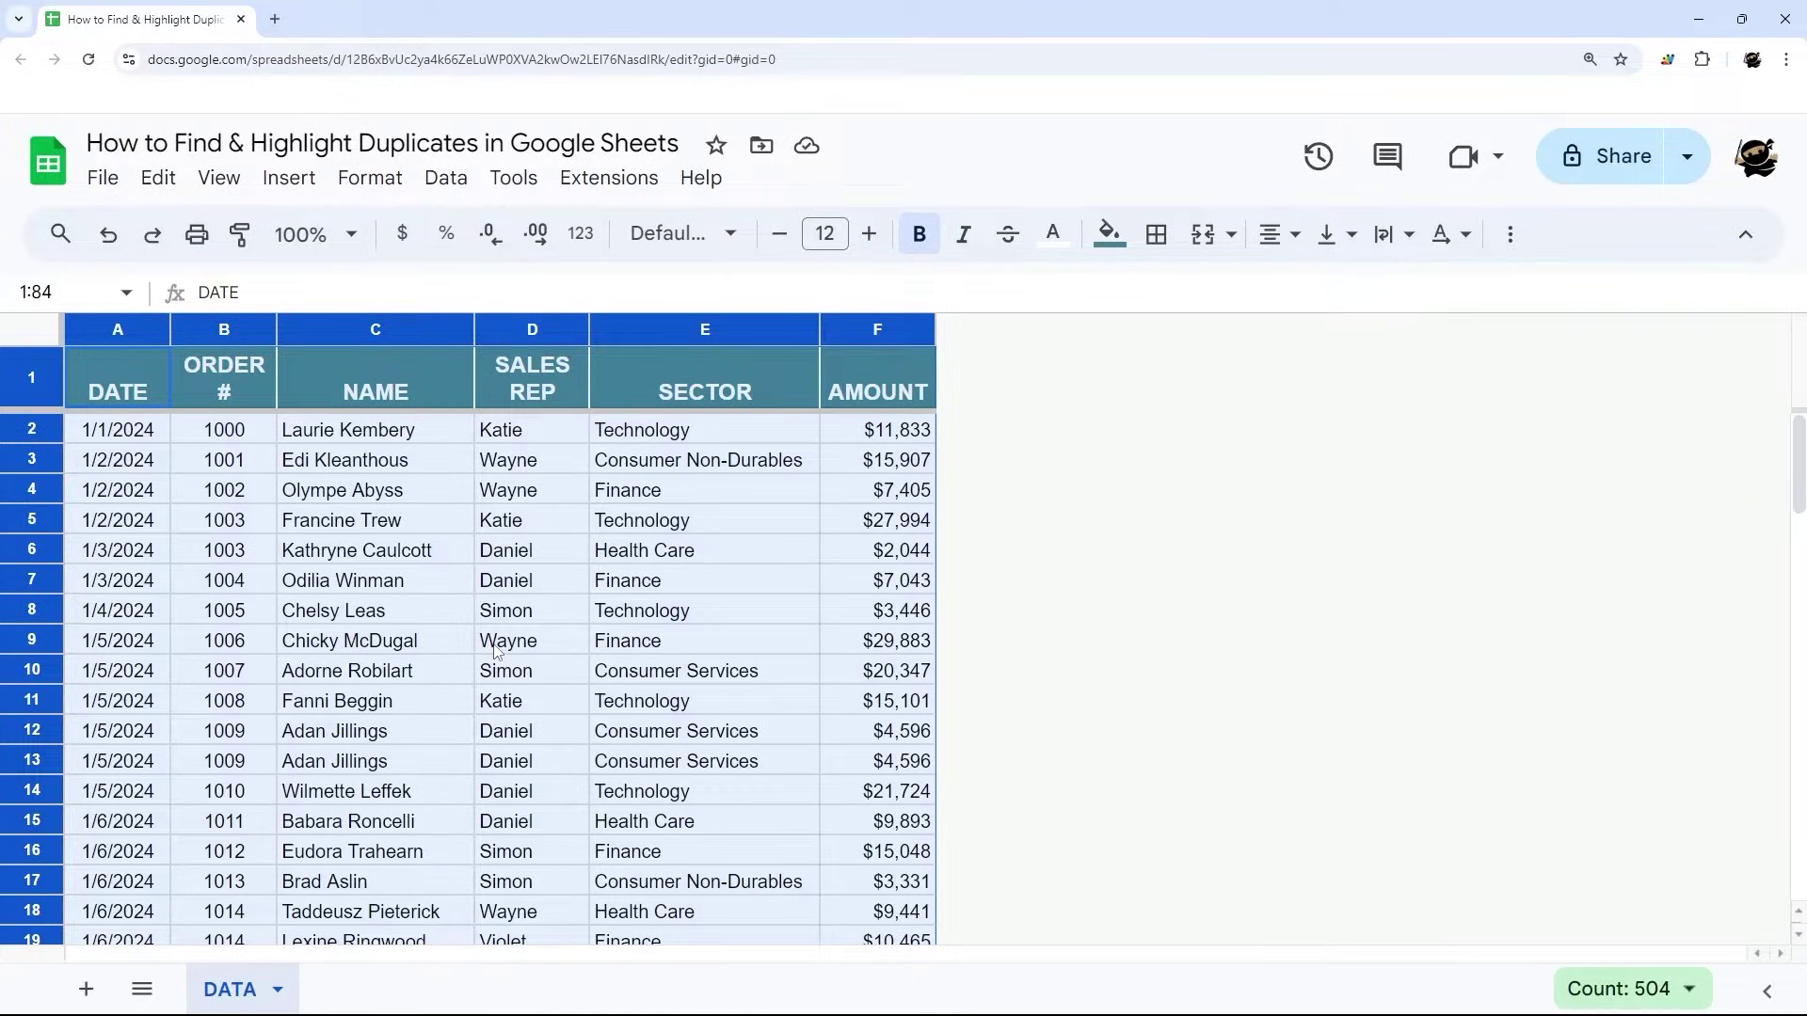
left_click(397, 500)
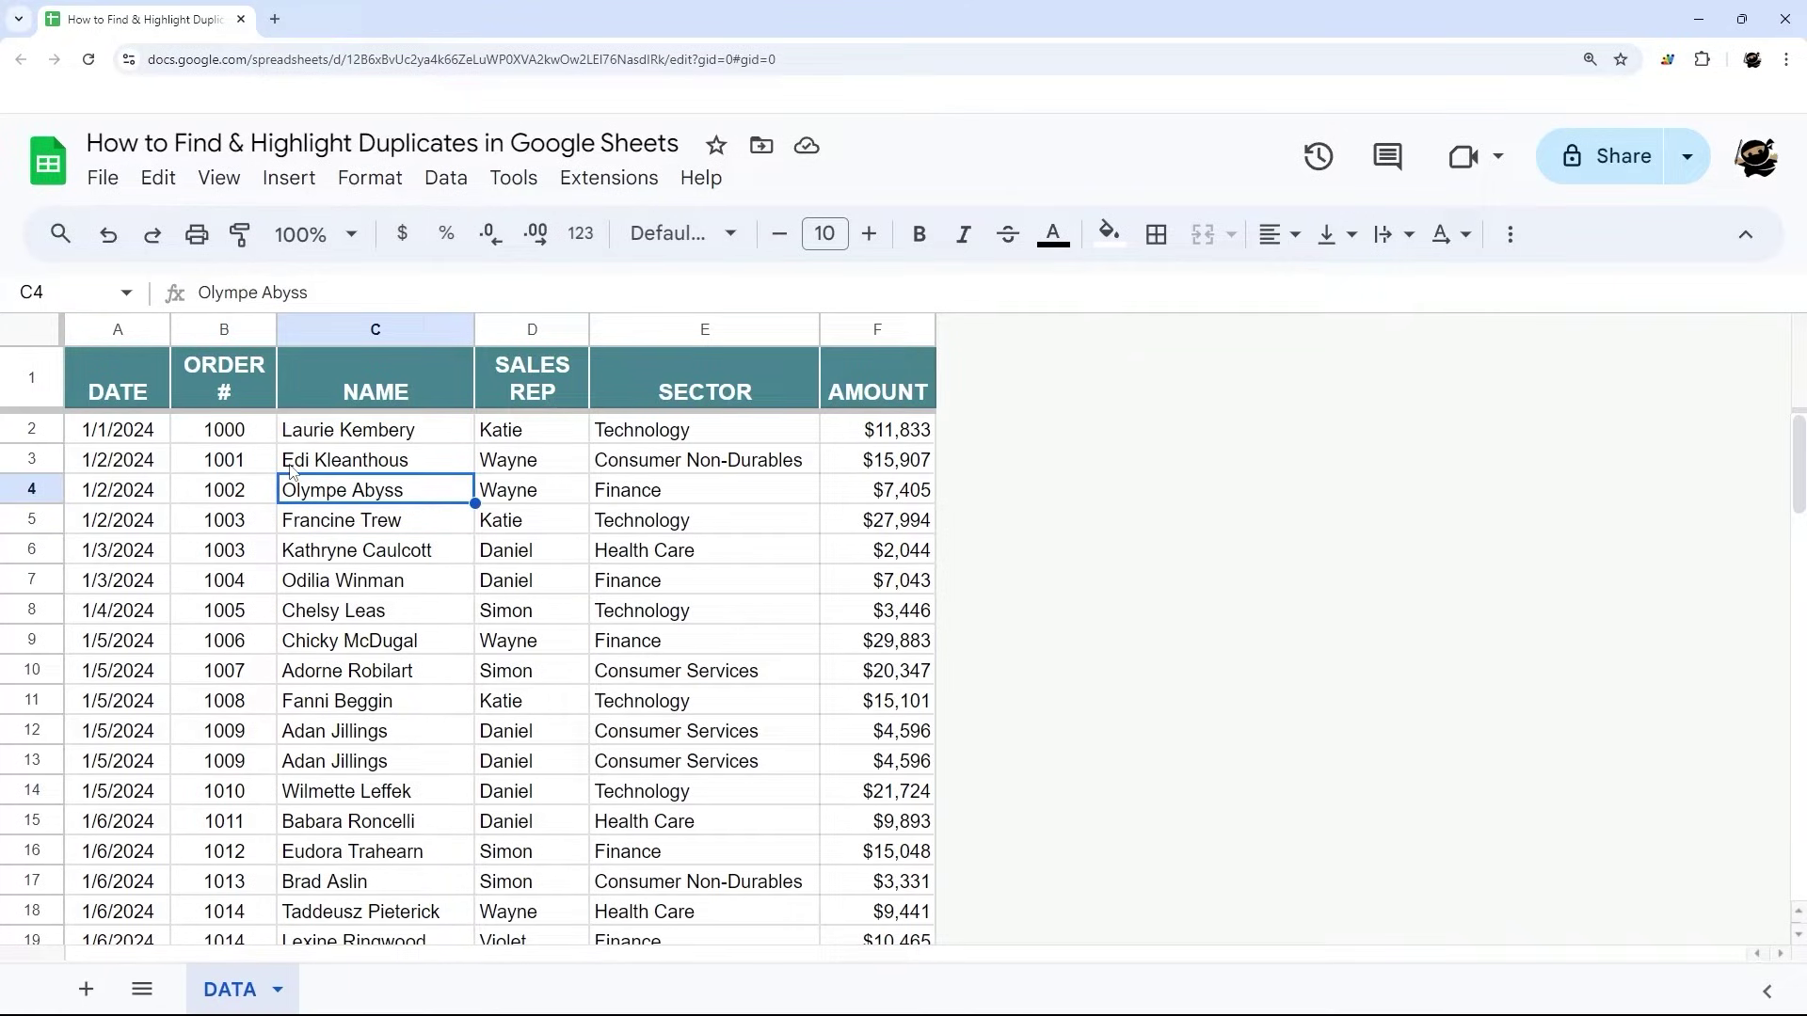
Start a conditional format rule on the whole ORDER # column with the condition "Custom formula is"
left_click(215, 320)
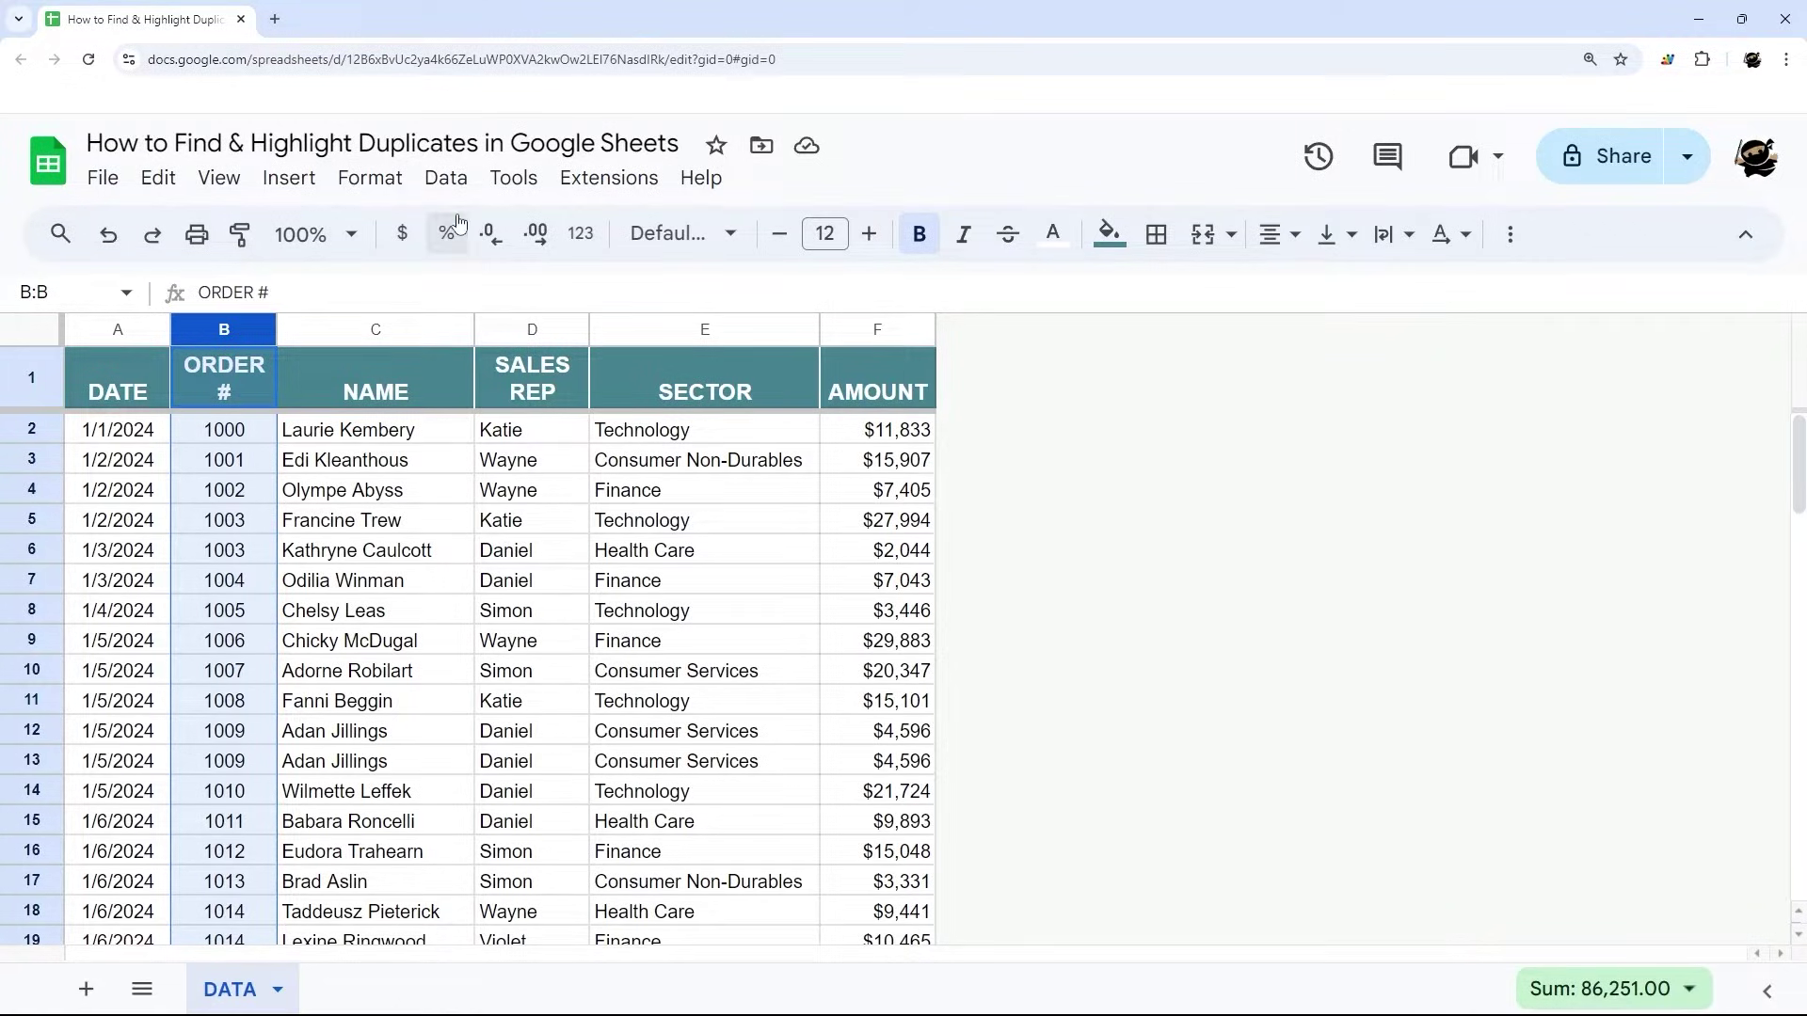
left_click(370, 178)
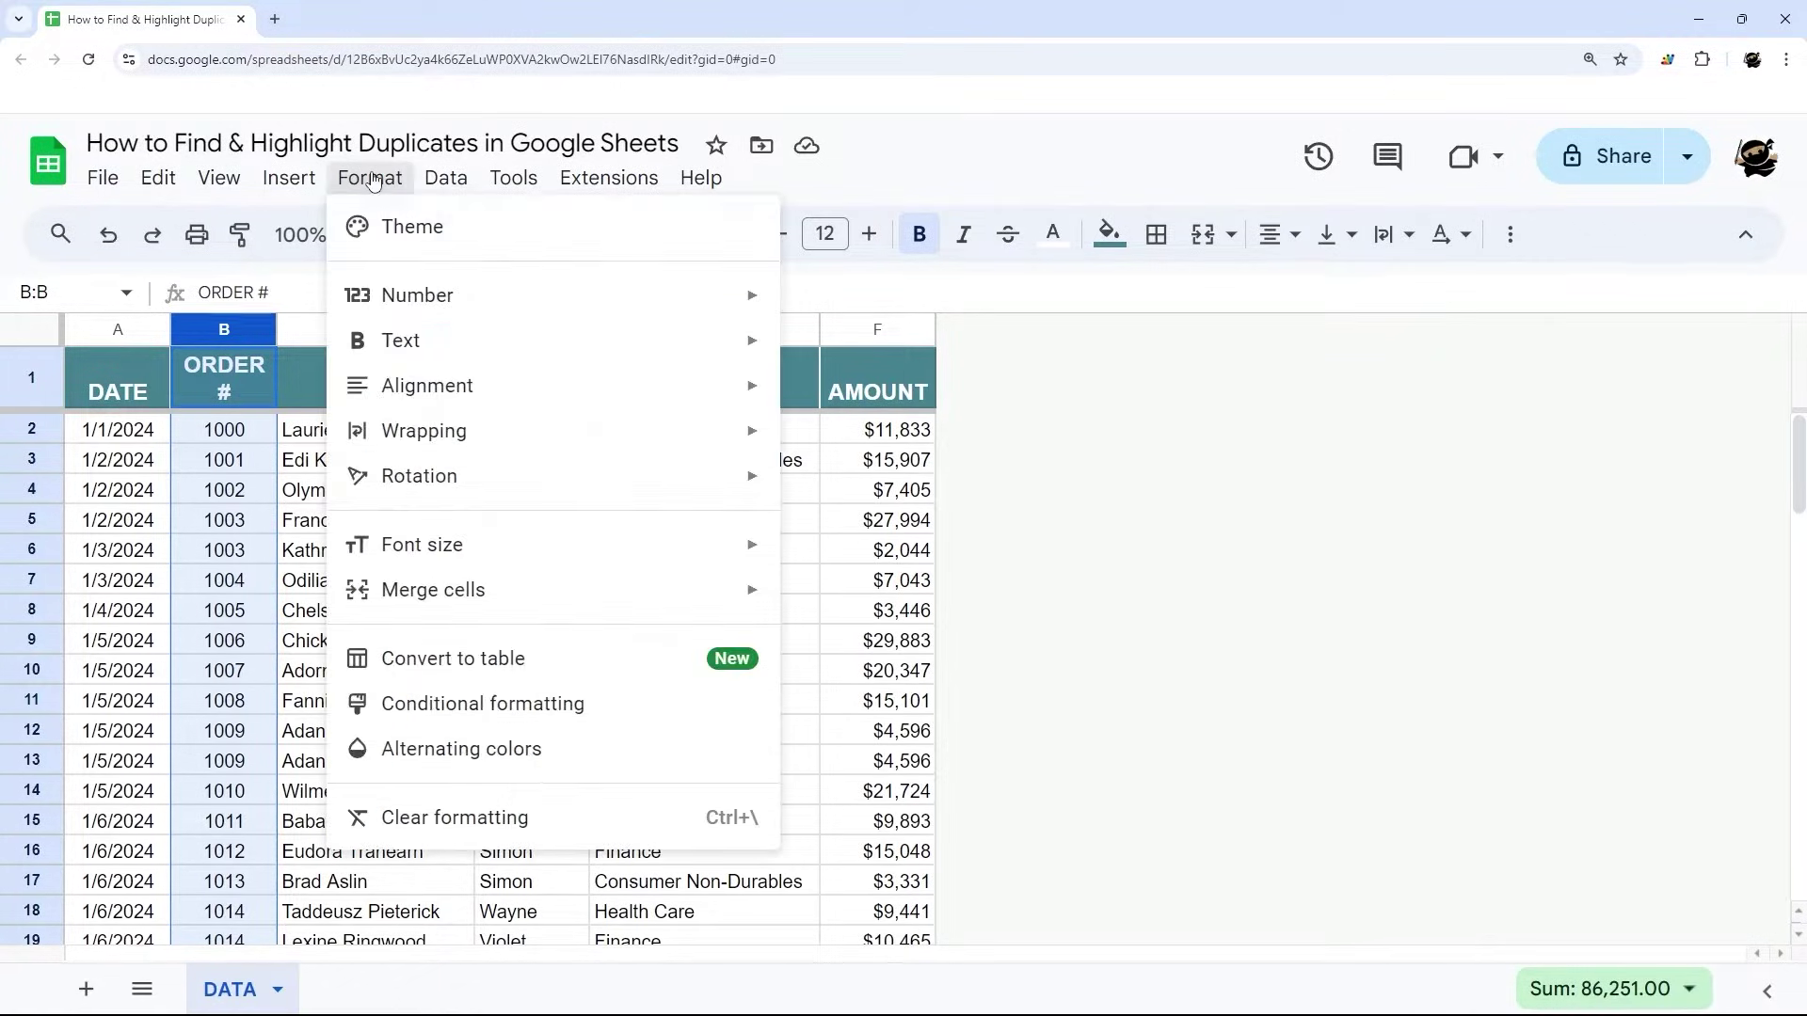
left_click(470, 707)
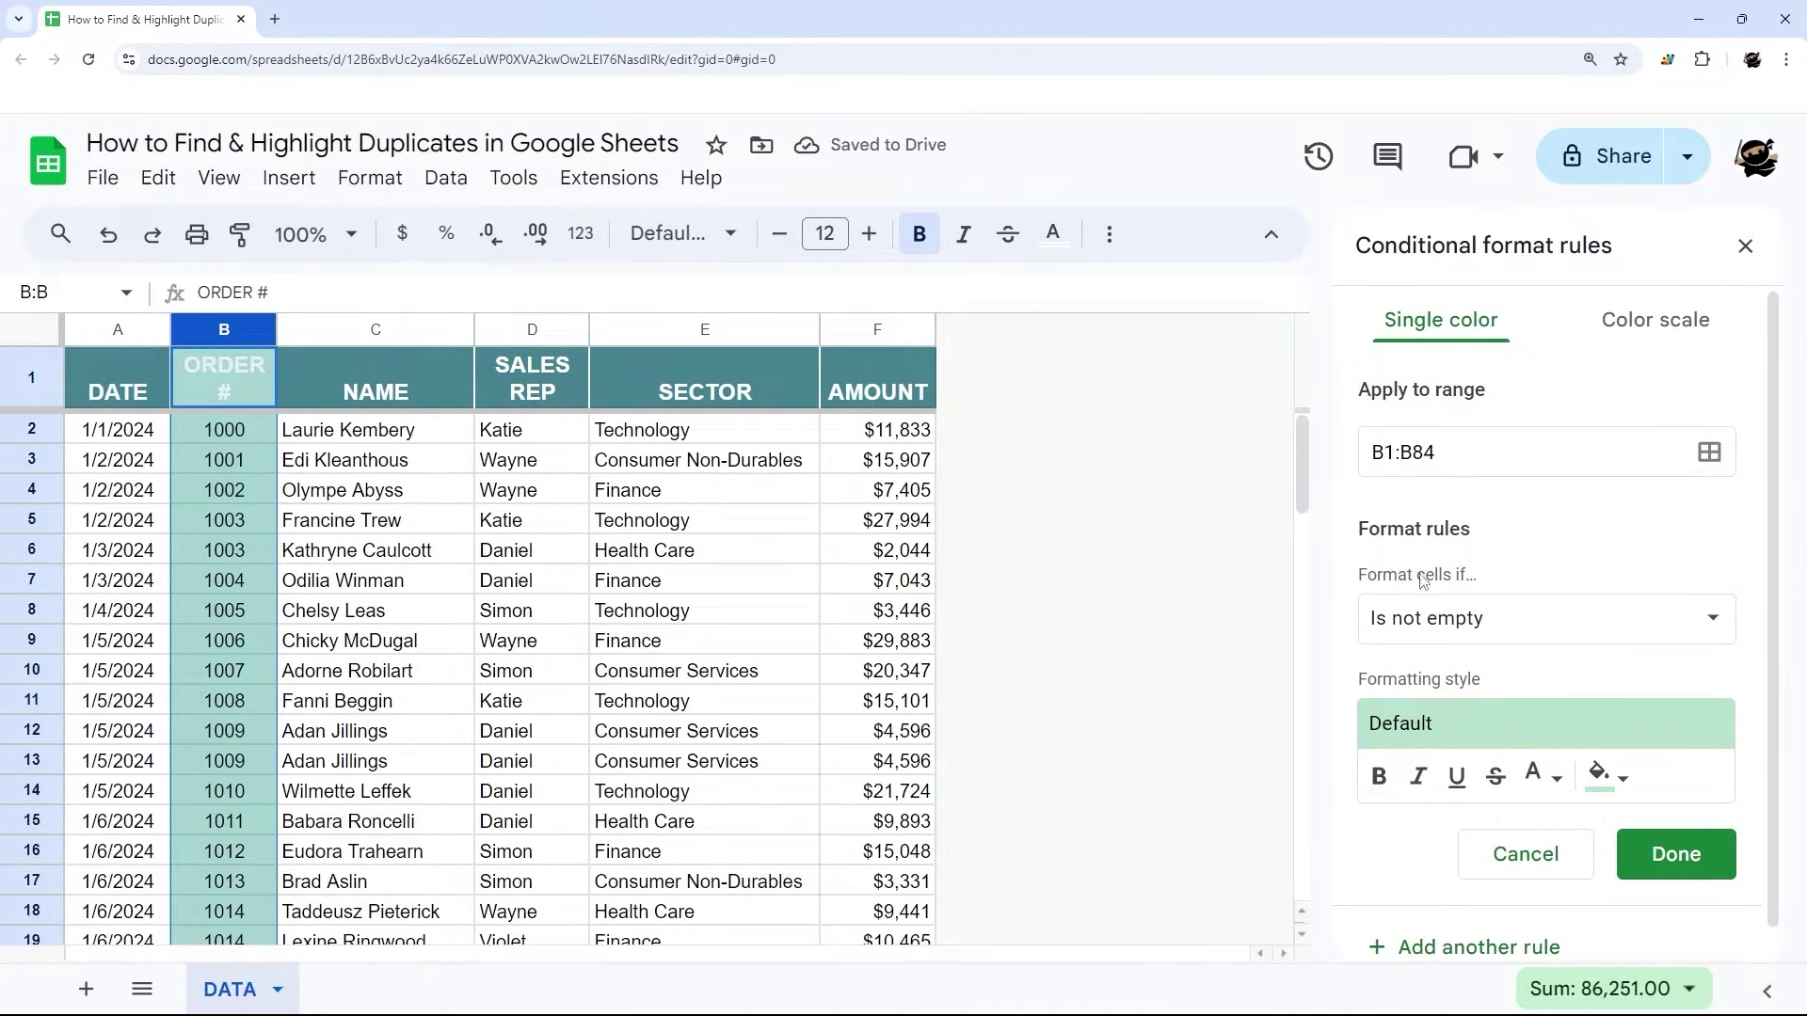
left_click(1440, 618)
scroll(1440, 622, "down", 5)
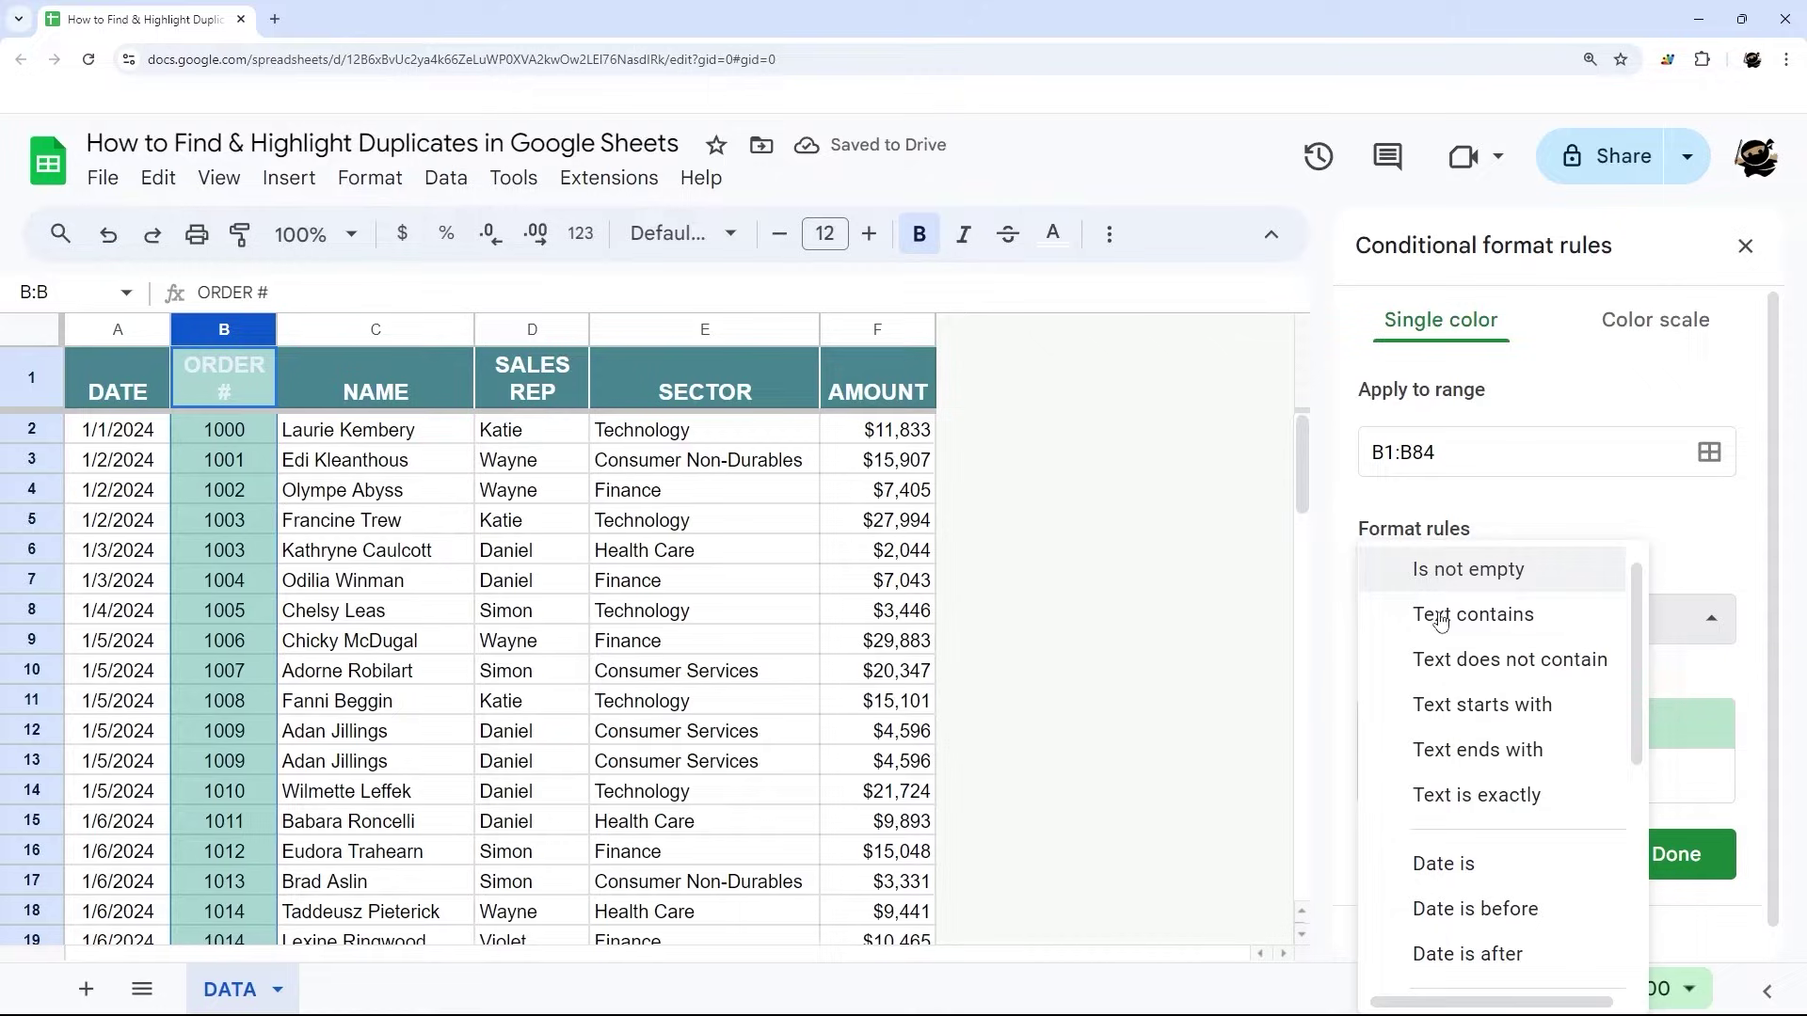
left_click(1454, 960)
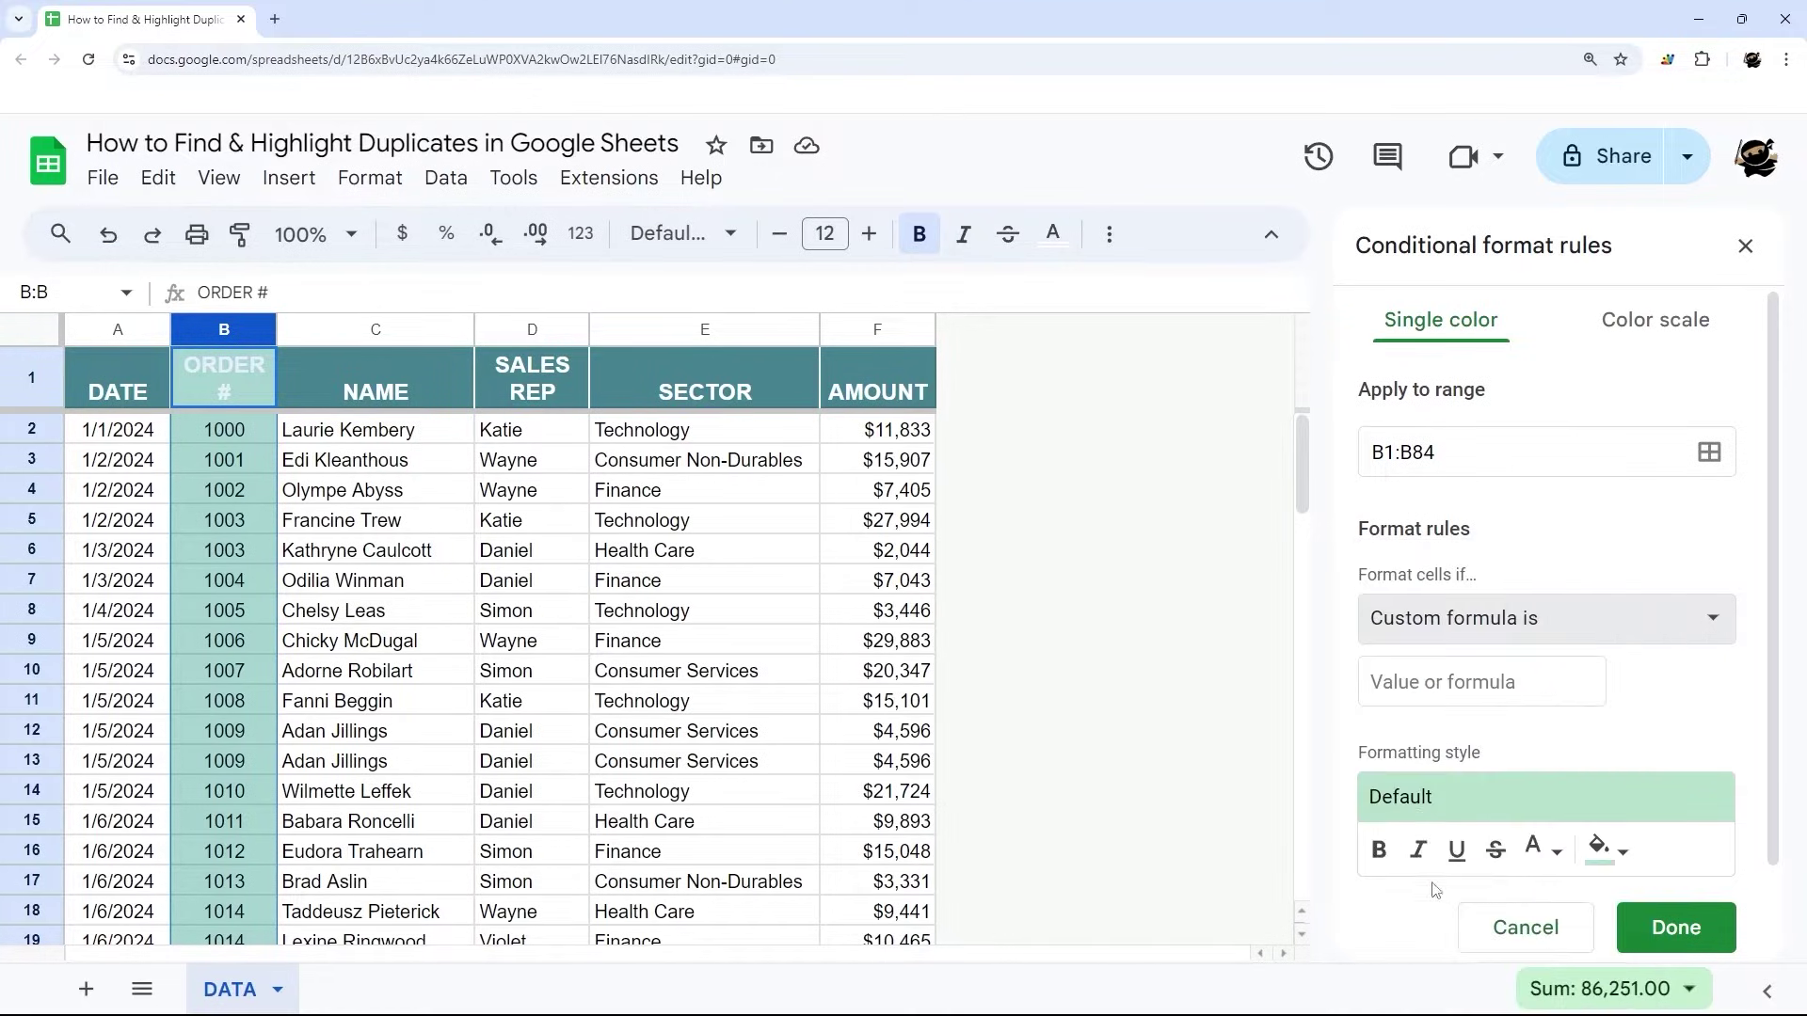
Begin the rule's custom formula with =countifs($B$1
left_click(1421, 682)
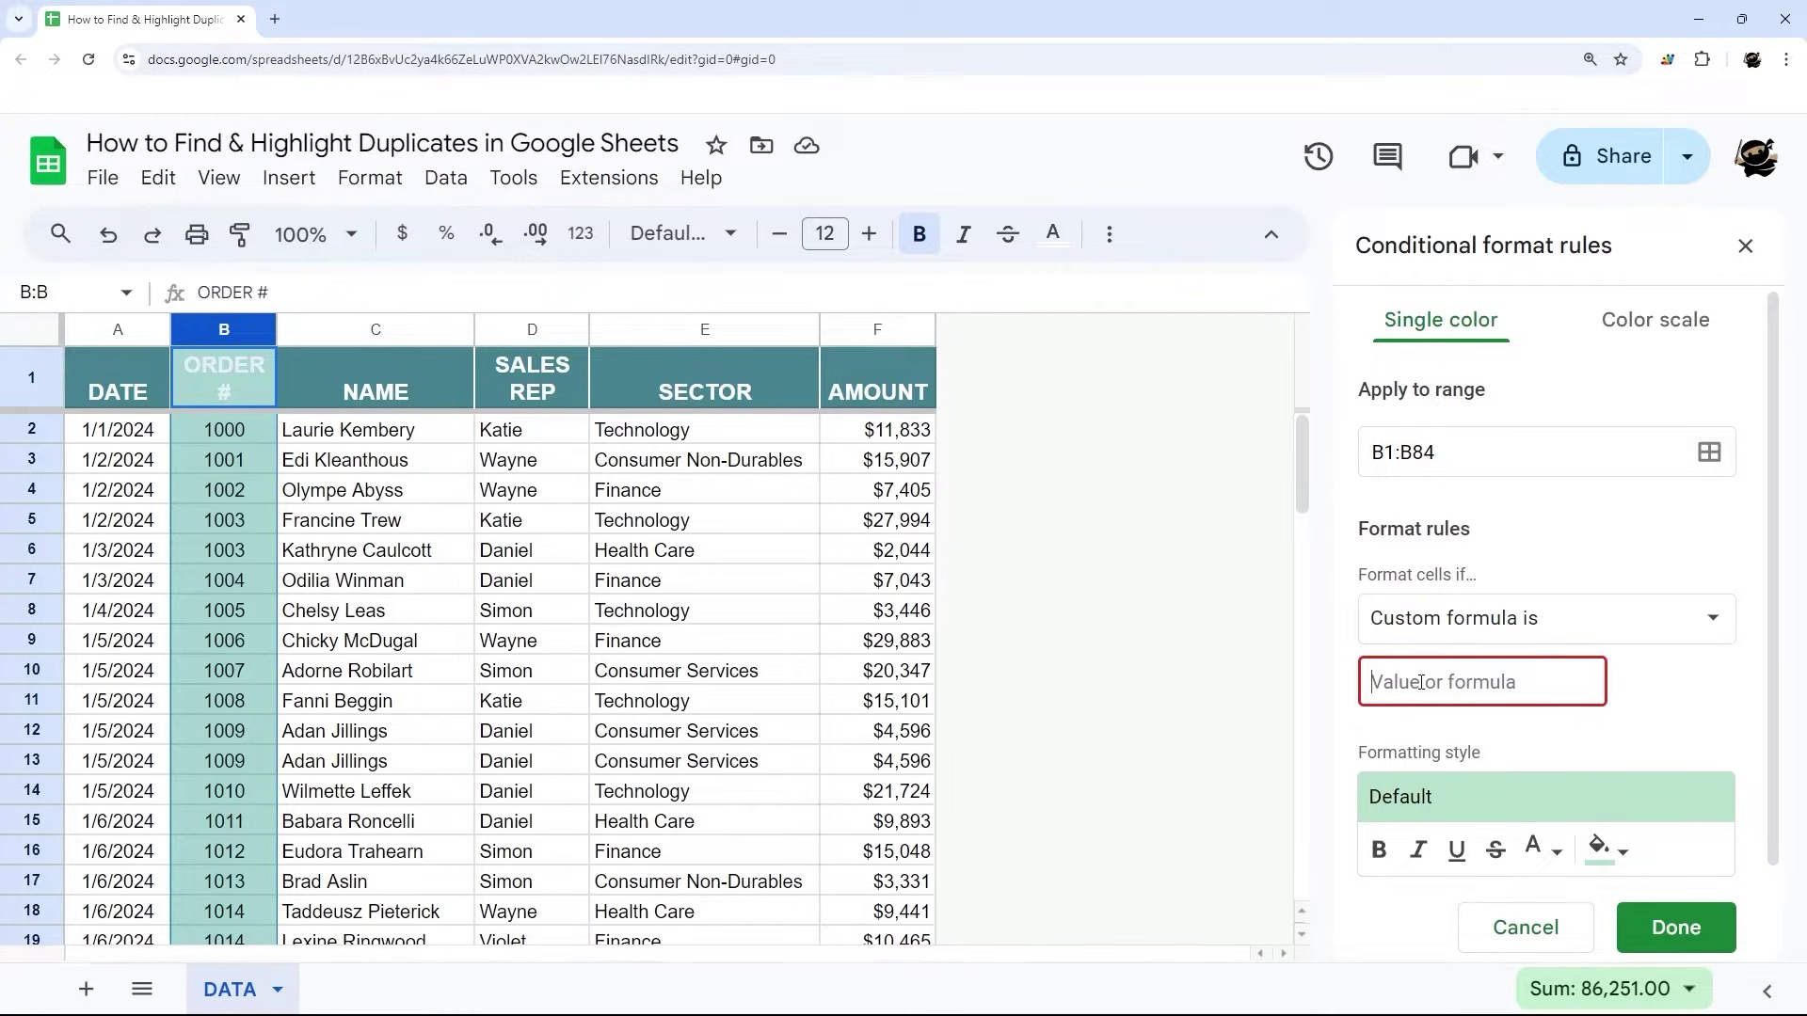
type("=counti")
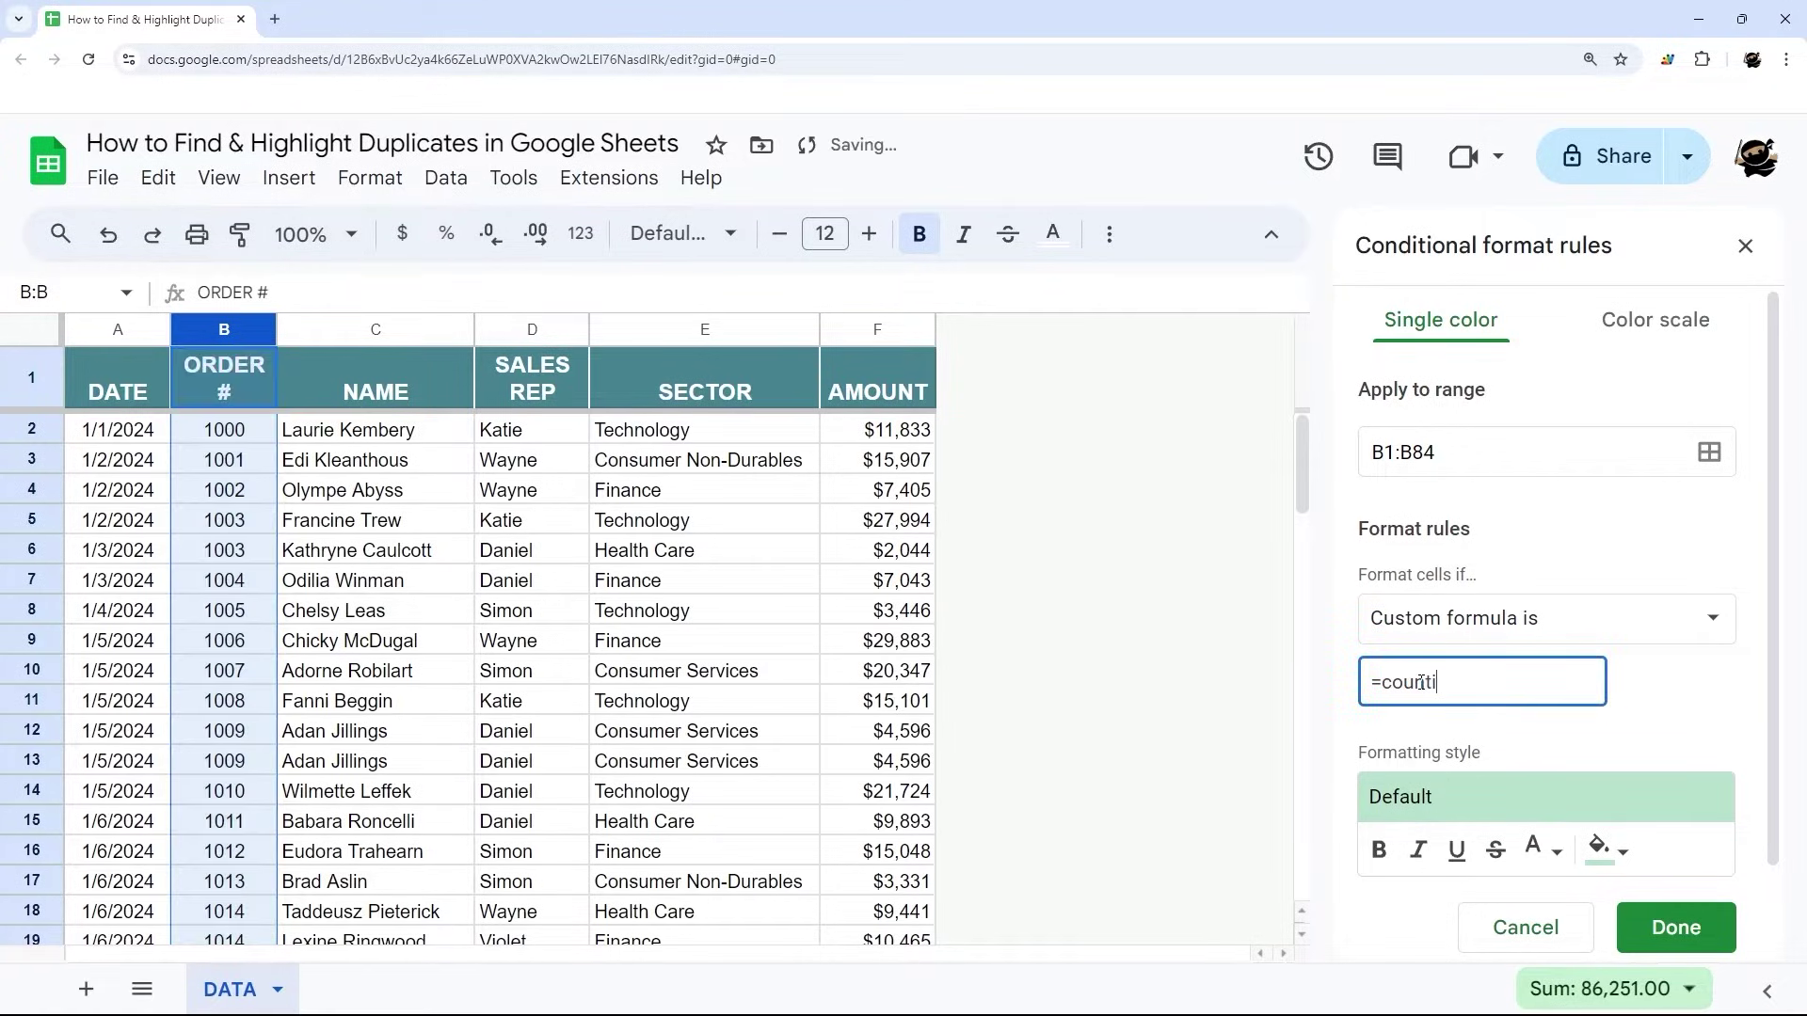
type("fs(")
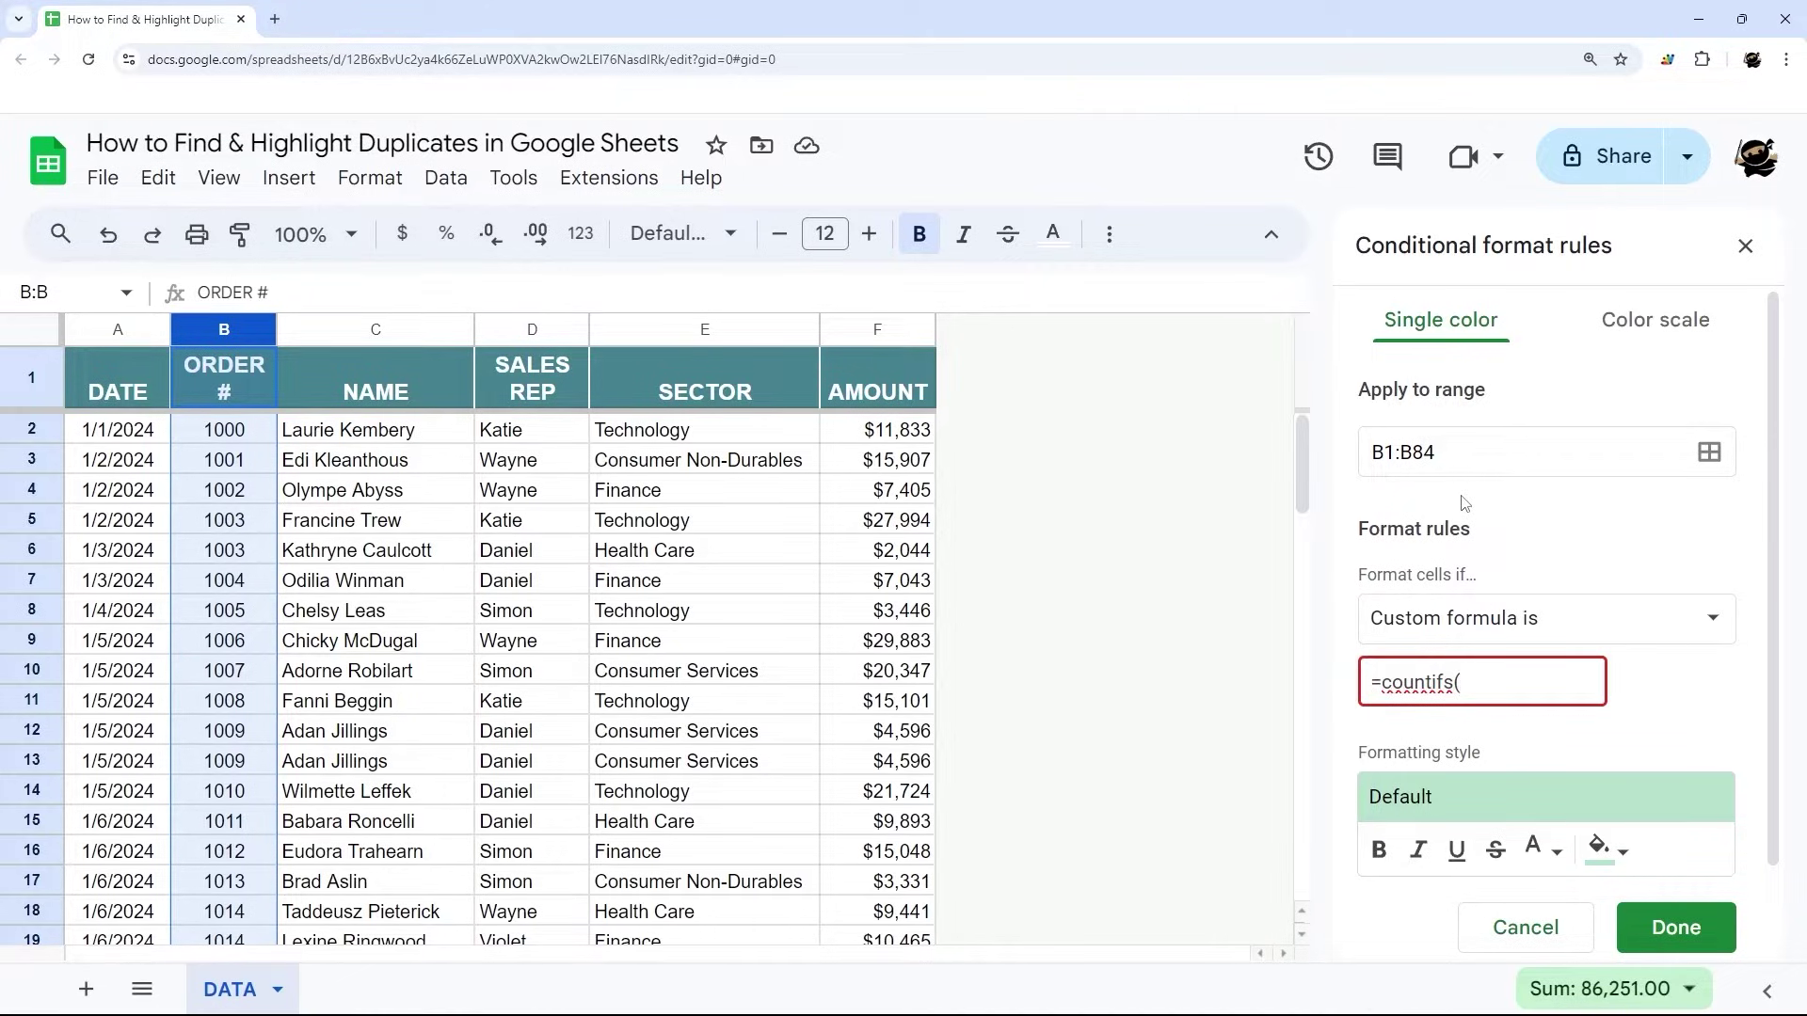
type("$B$")
left_click_drag(1382, 452, 1394, 453)
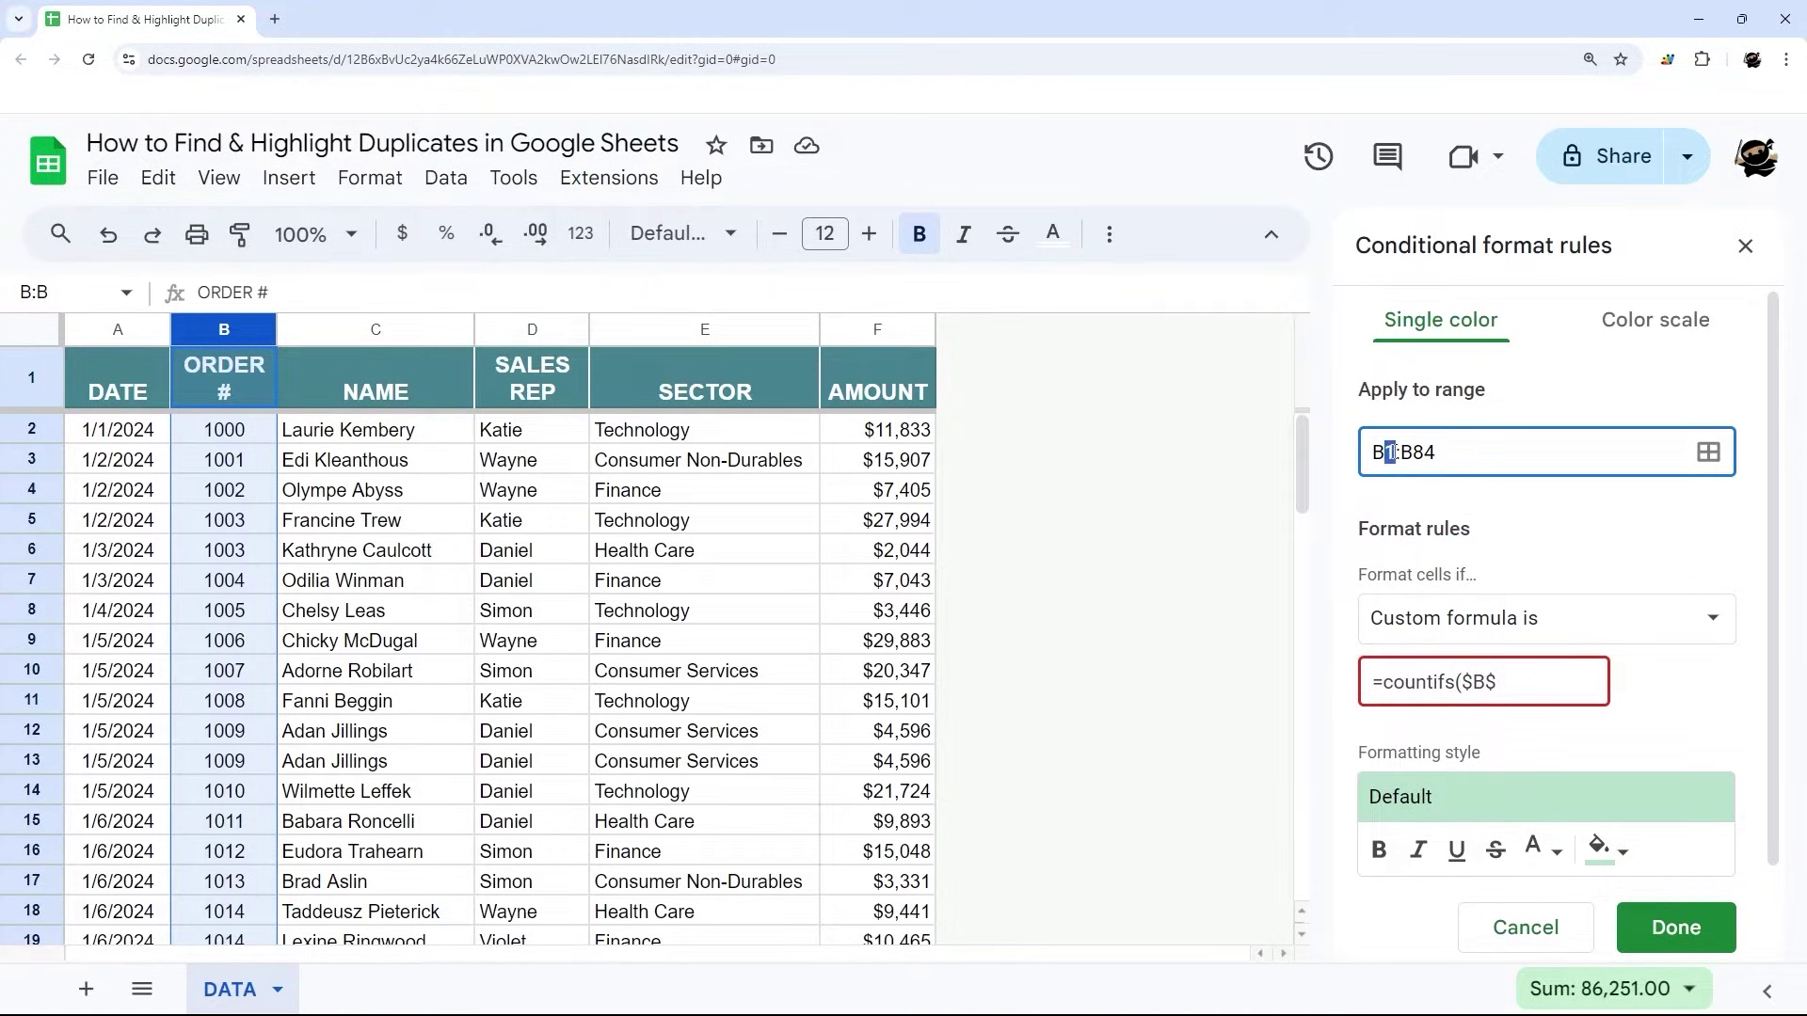
left_click(1513, 686)
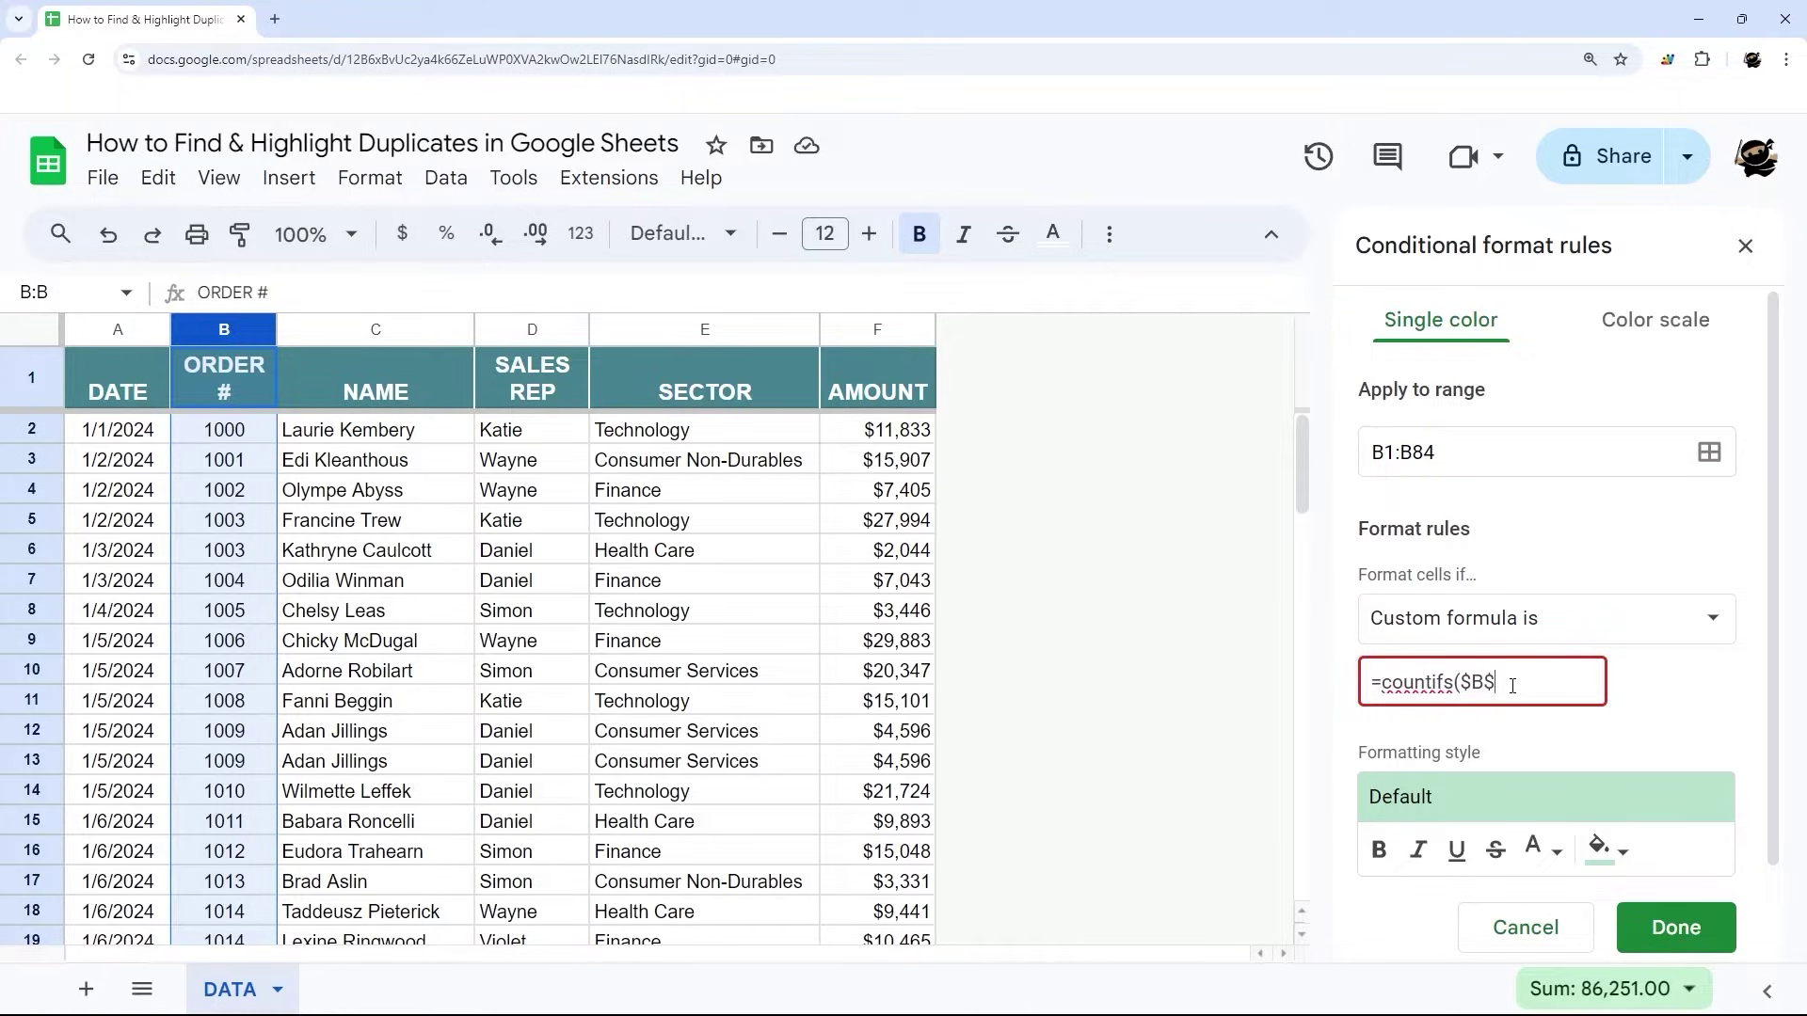
type("1")
Change the rule's range to B2:B84 to skip the header, and extend the formula to =countifs($B$2:$B,$B2
left_click(1398, 452)
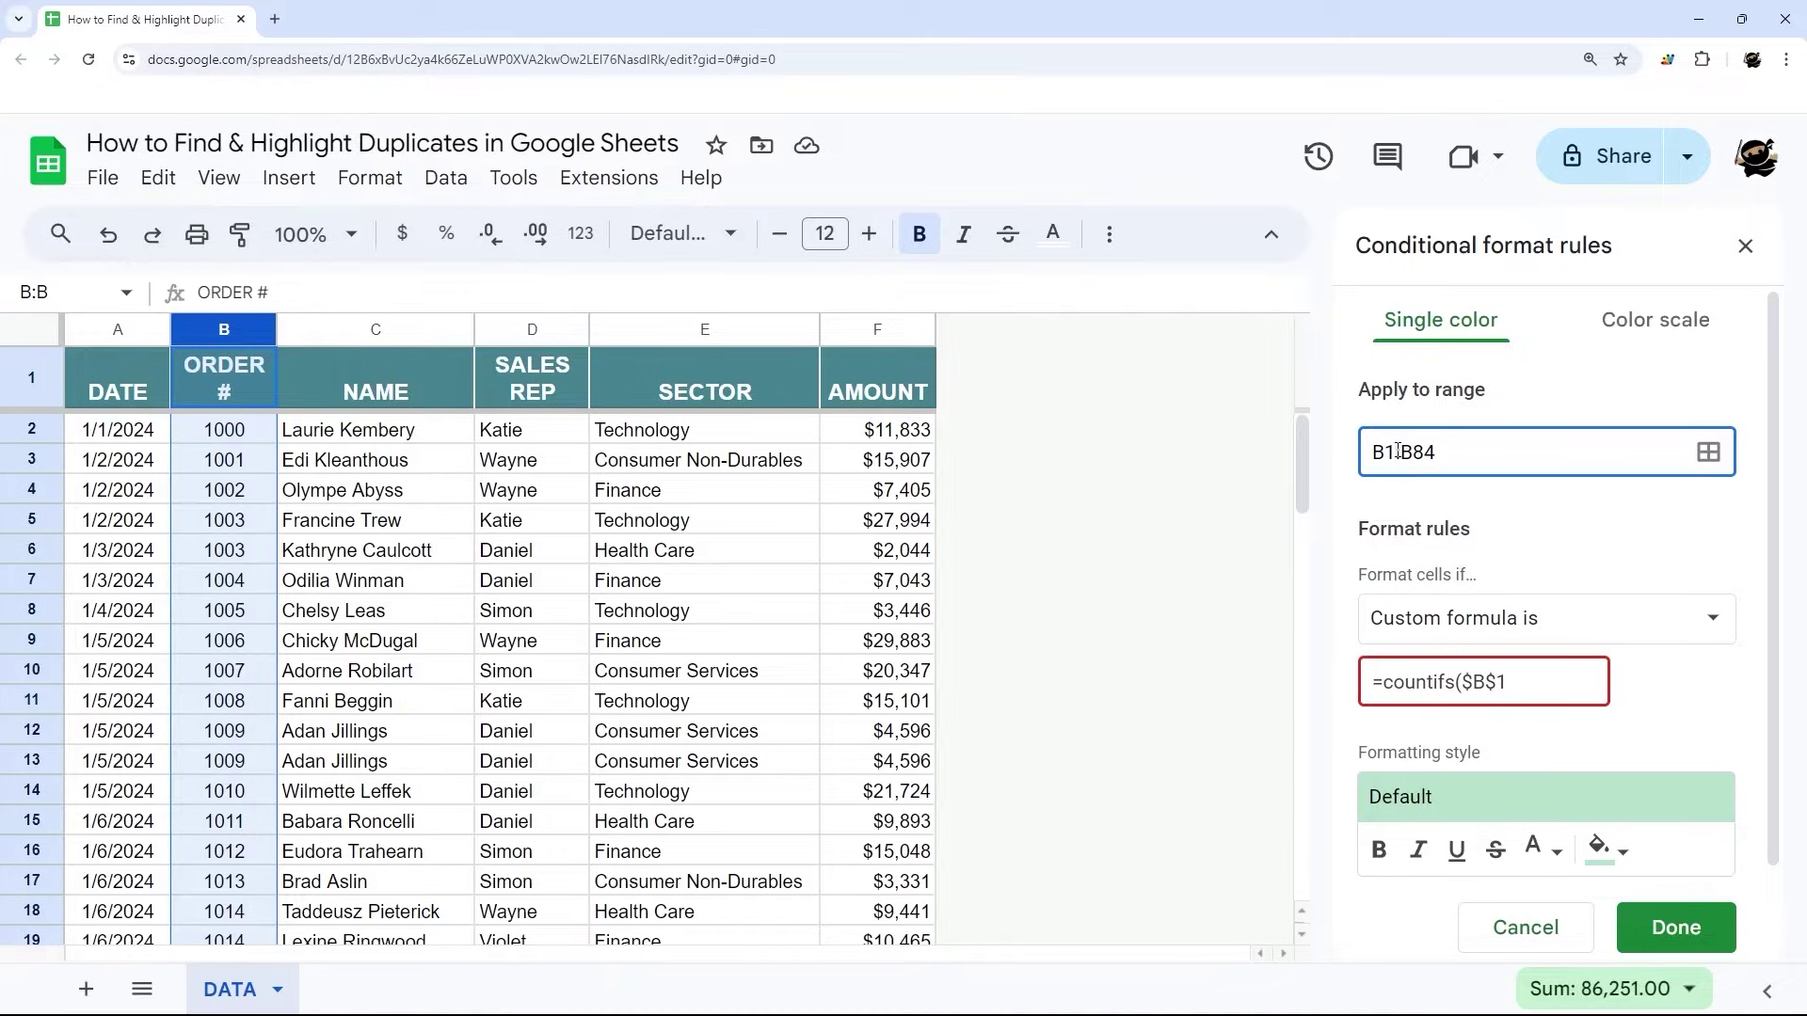
key("BackSpace")
type("2")
left_click(1522, 685)
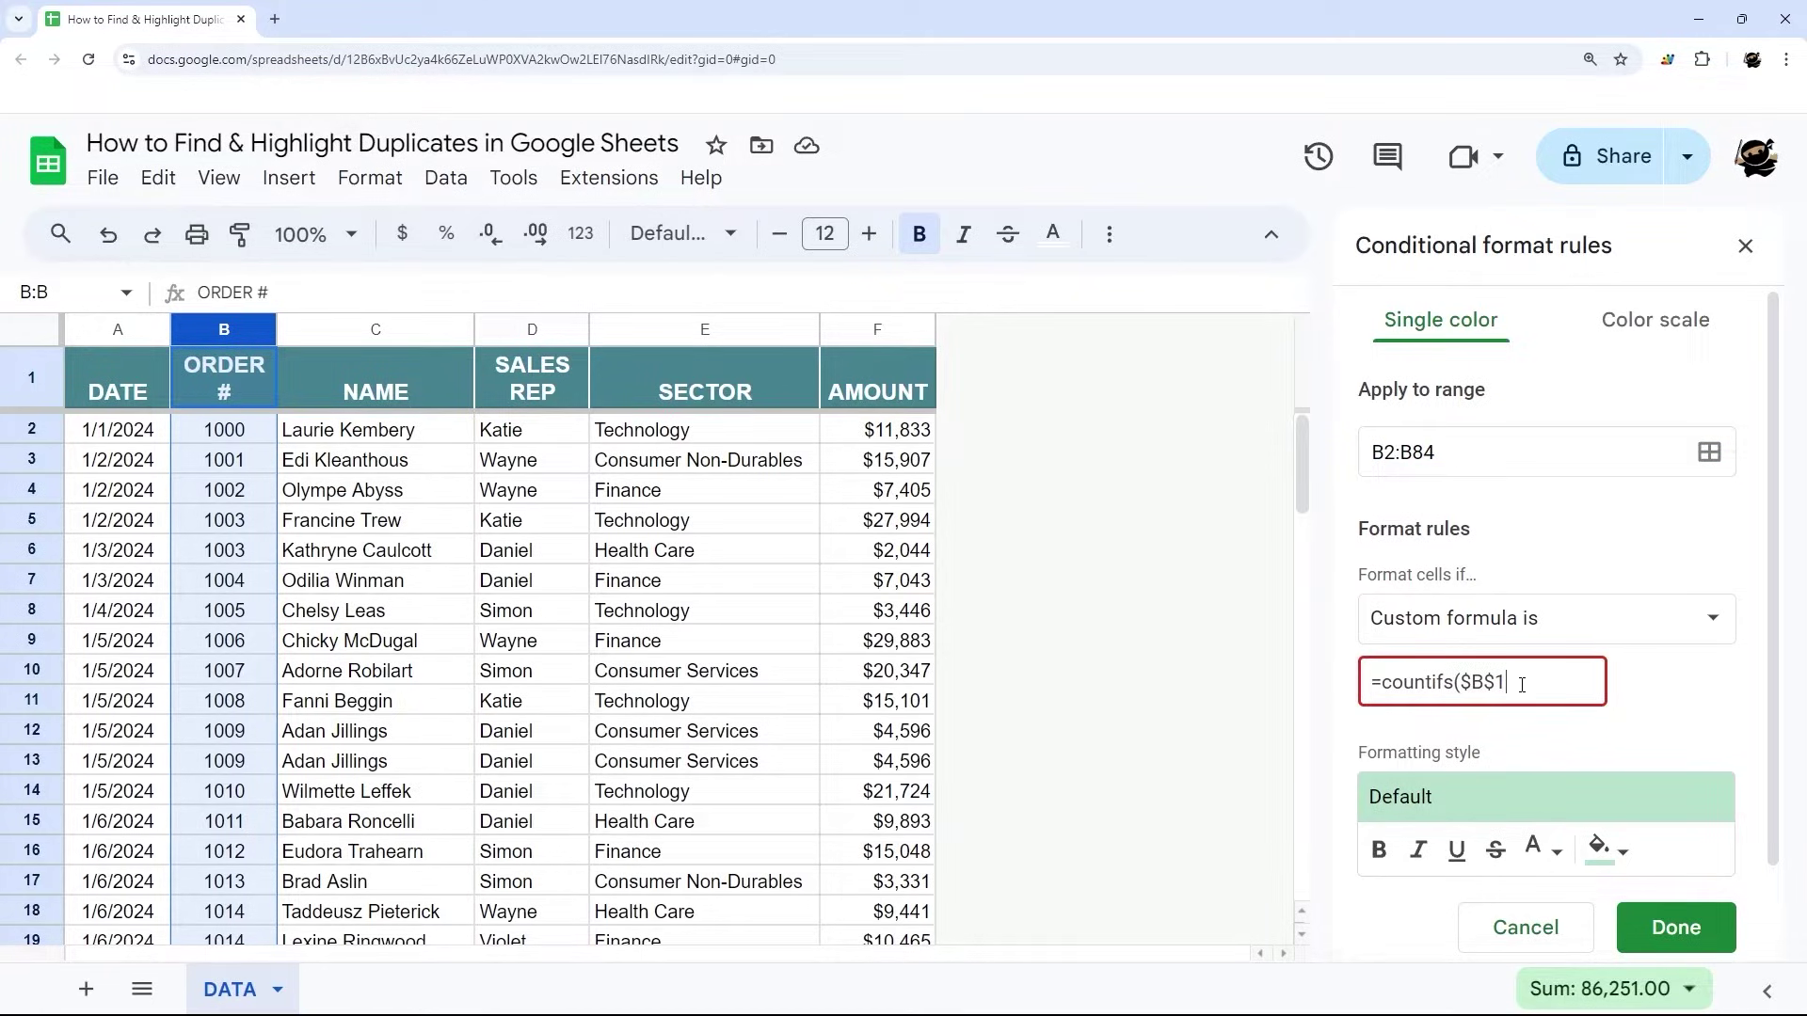
key("BackSpace")
type("2:$B")
type(",$B2")
Try $B3, $B4 and $B5 as the formula's criterion to illustrate how the reference moves down the rows
left_click_drag(1461, 681, 1535, 681)
left_click(1561, 682)
left_click_drag(1380, 682, 1582, 676)
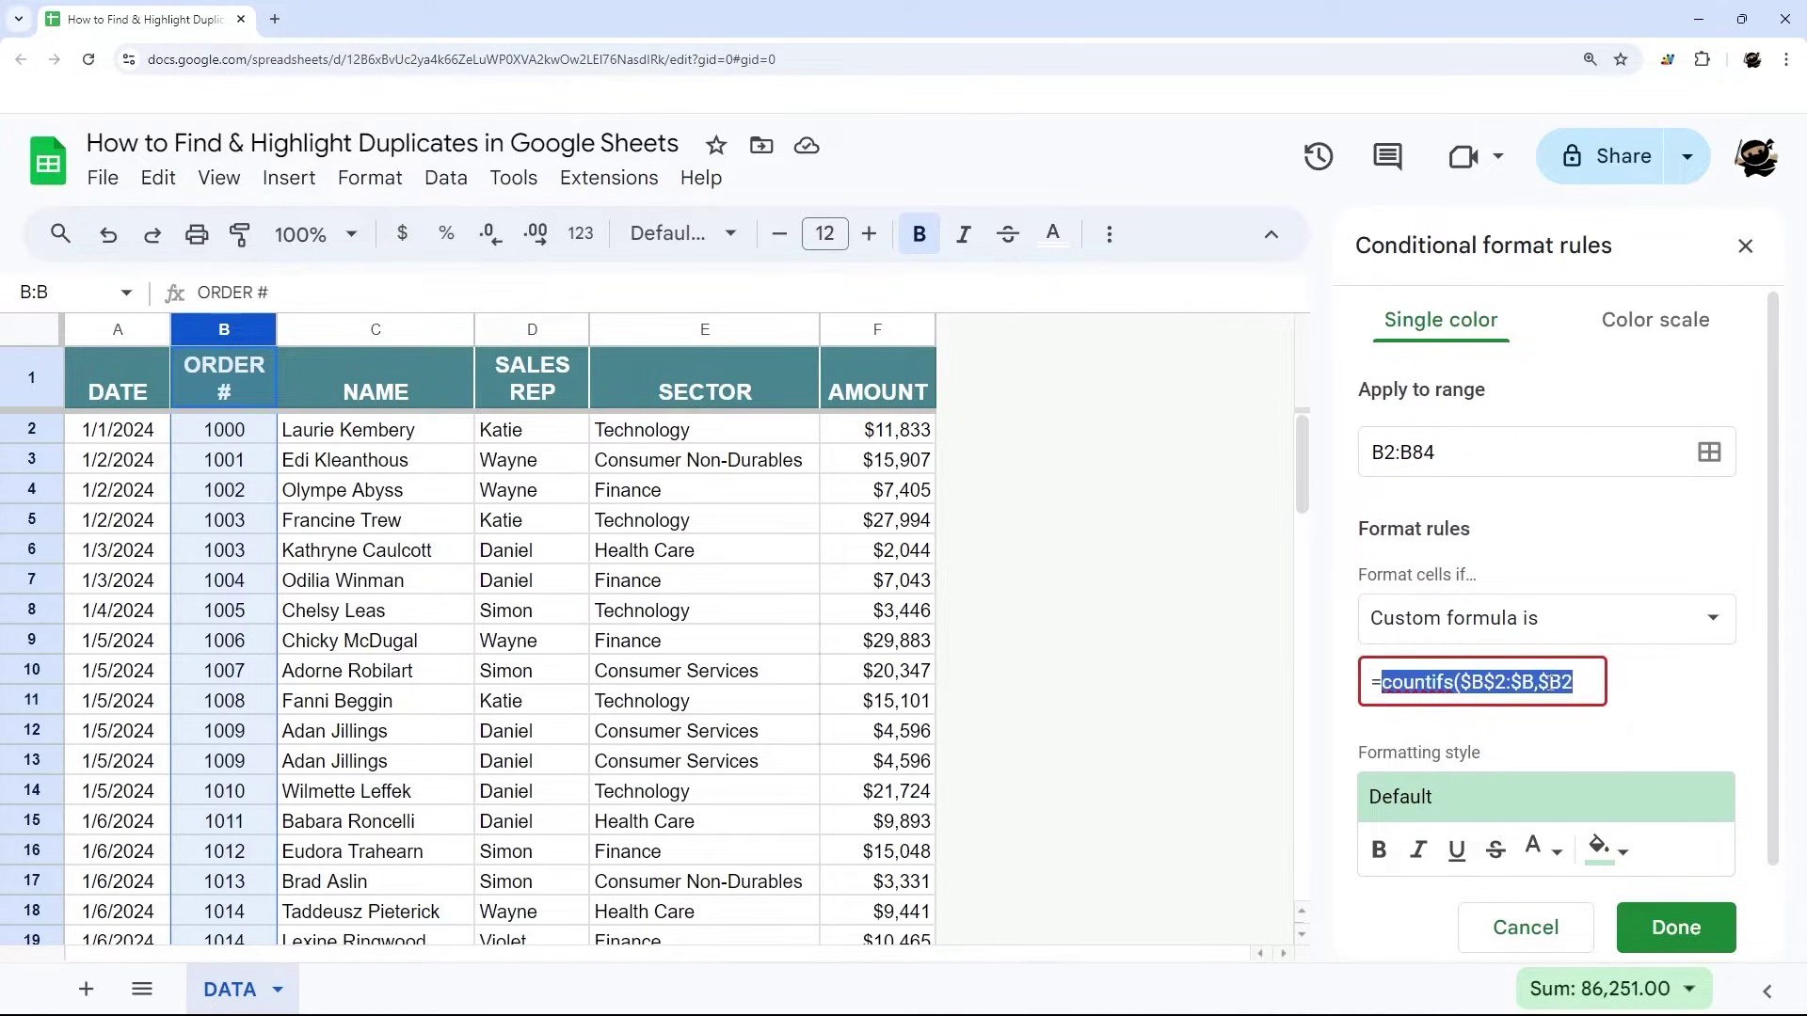
left_click(1581, 679)
key("BackSpace")
type("3")
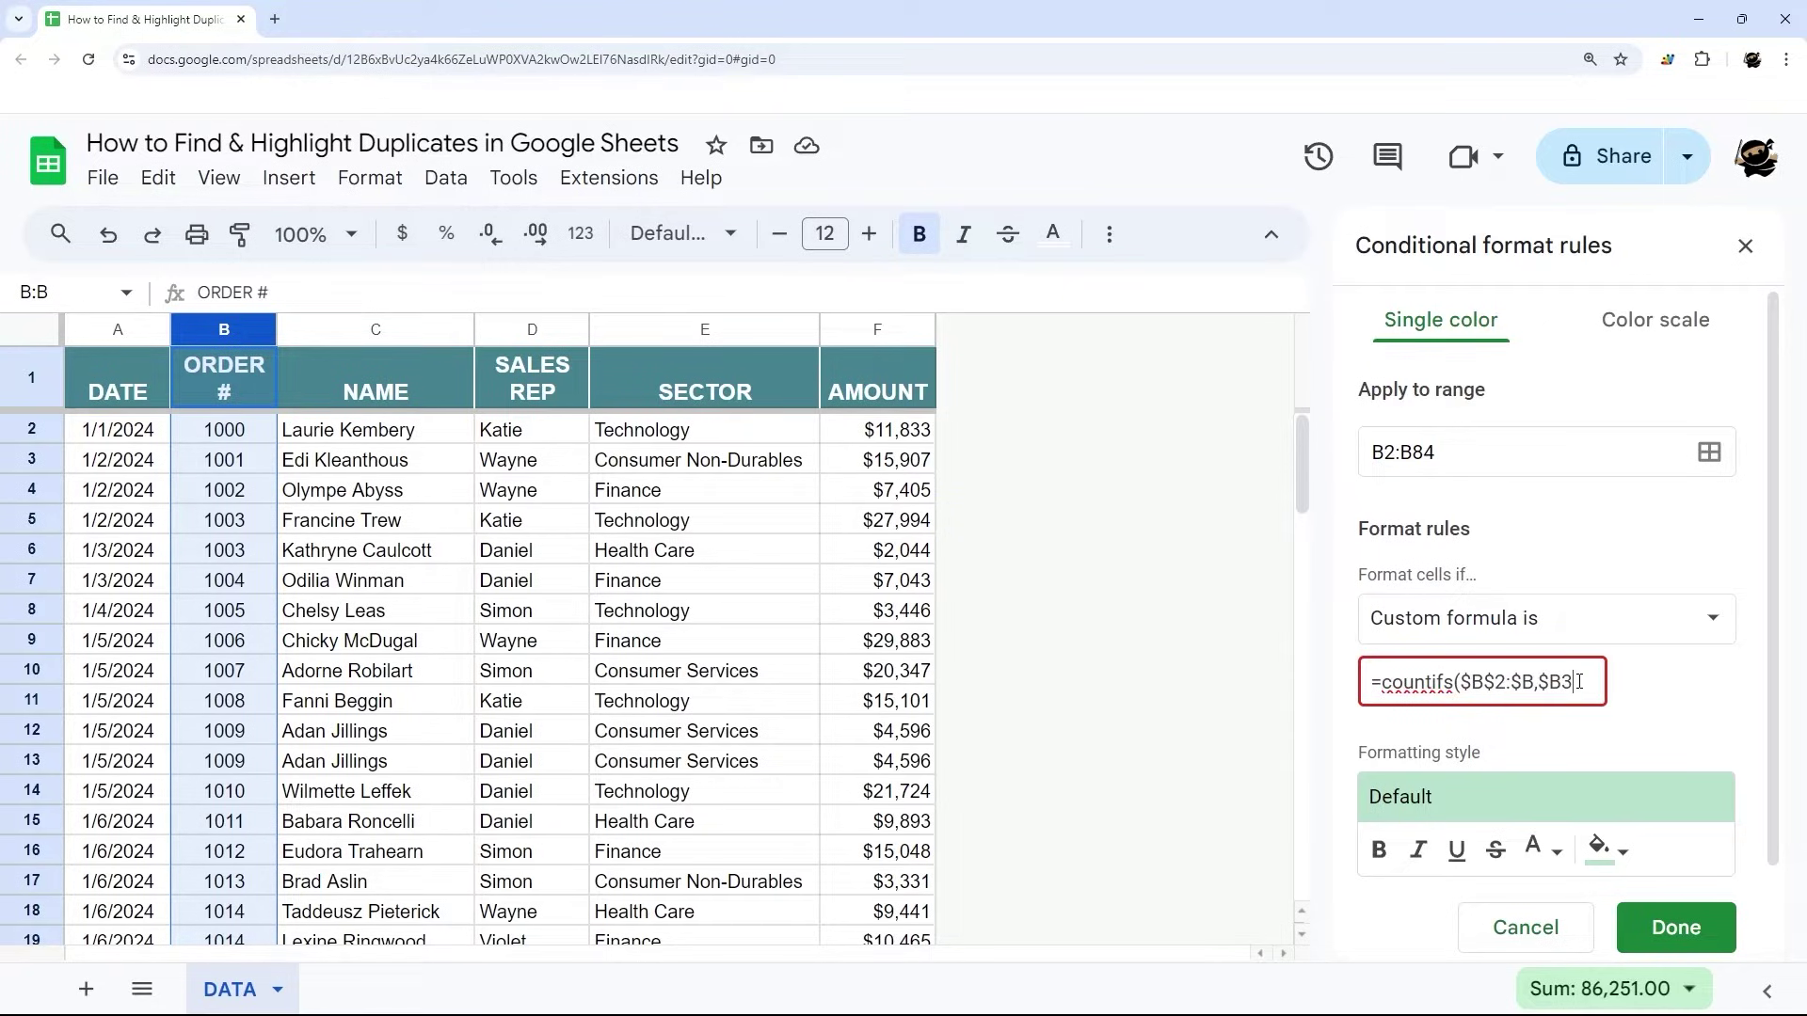
key("BackSpace")
type("4")
key("BackSpace")
type("5")
Complete the custom formula as =countifs($B$2:$B,$B2)>1
type(")")
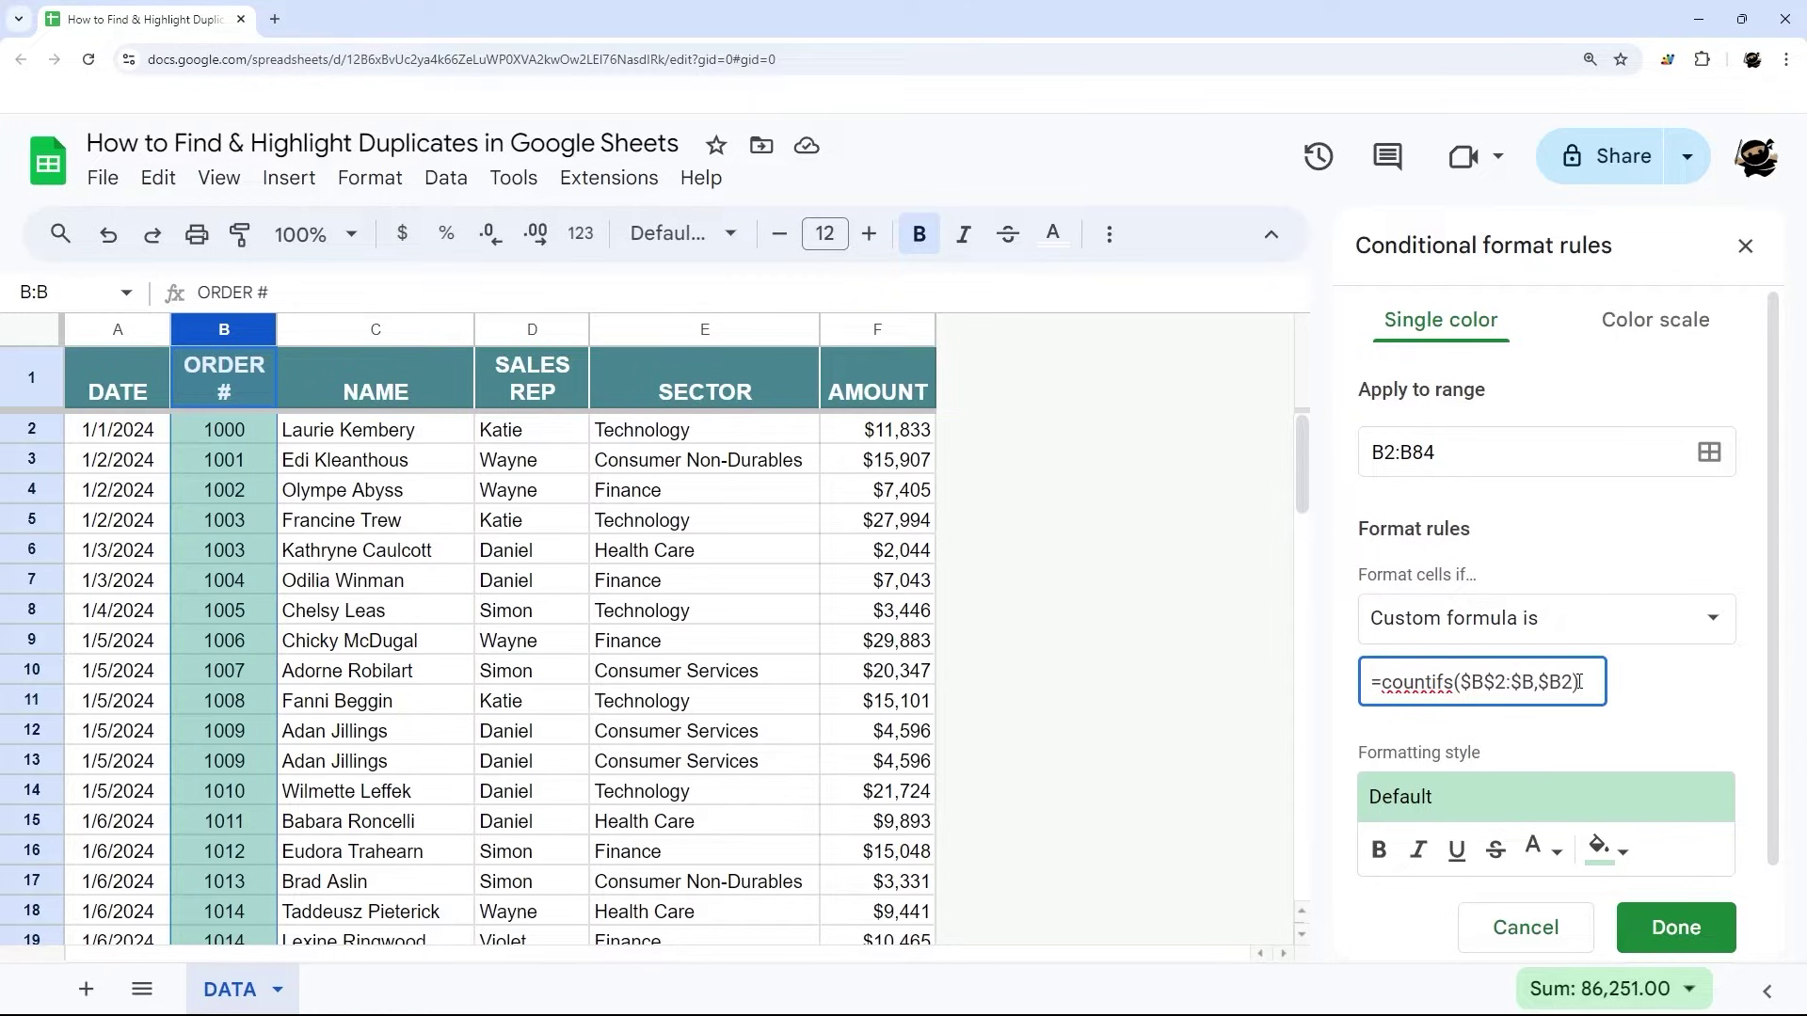
type(">1")
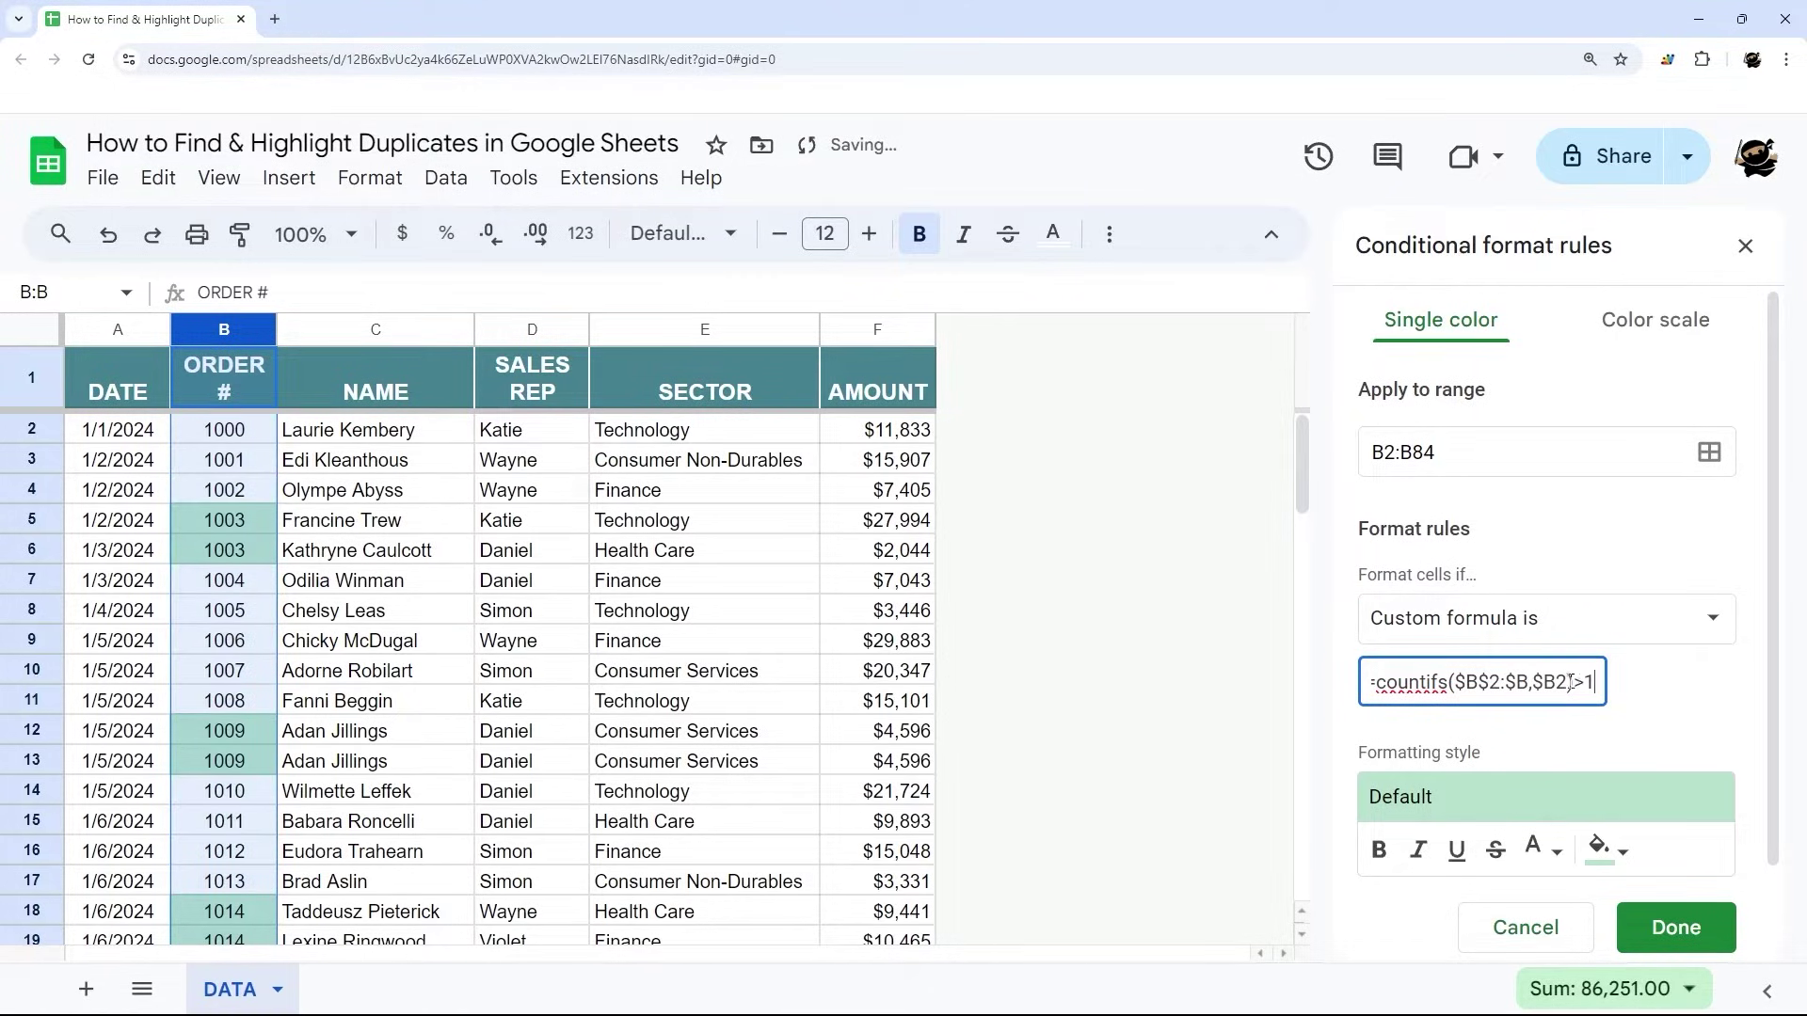
left_click_drag(1571, 682, 1601, 680)
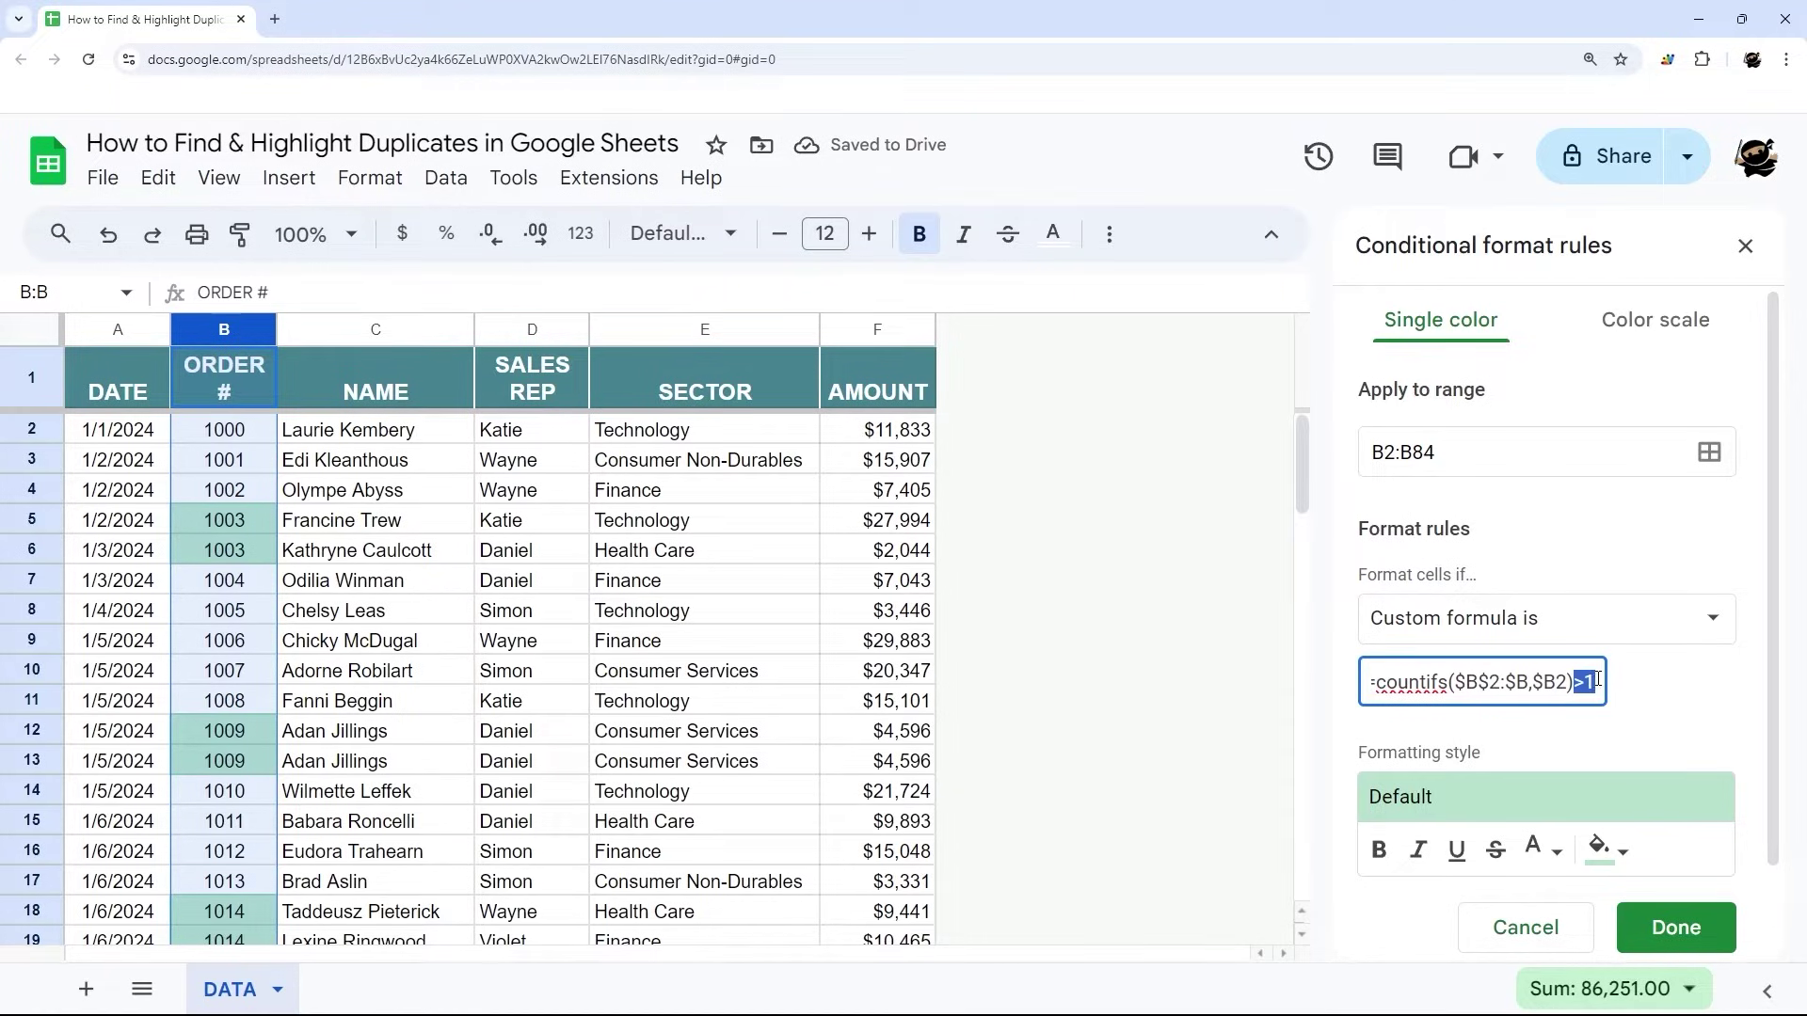
Set the rule's fill to light red, save it, and close the conditional format rules after checking the column
scroll(695, 628, "down", 1)
scroll(694, 629, "up", 1)
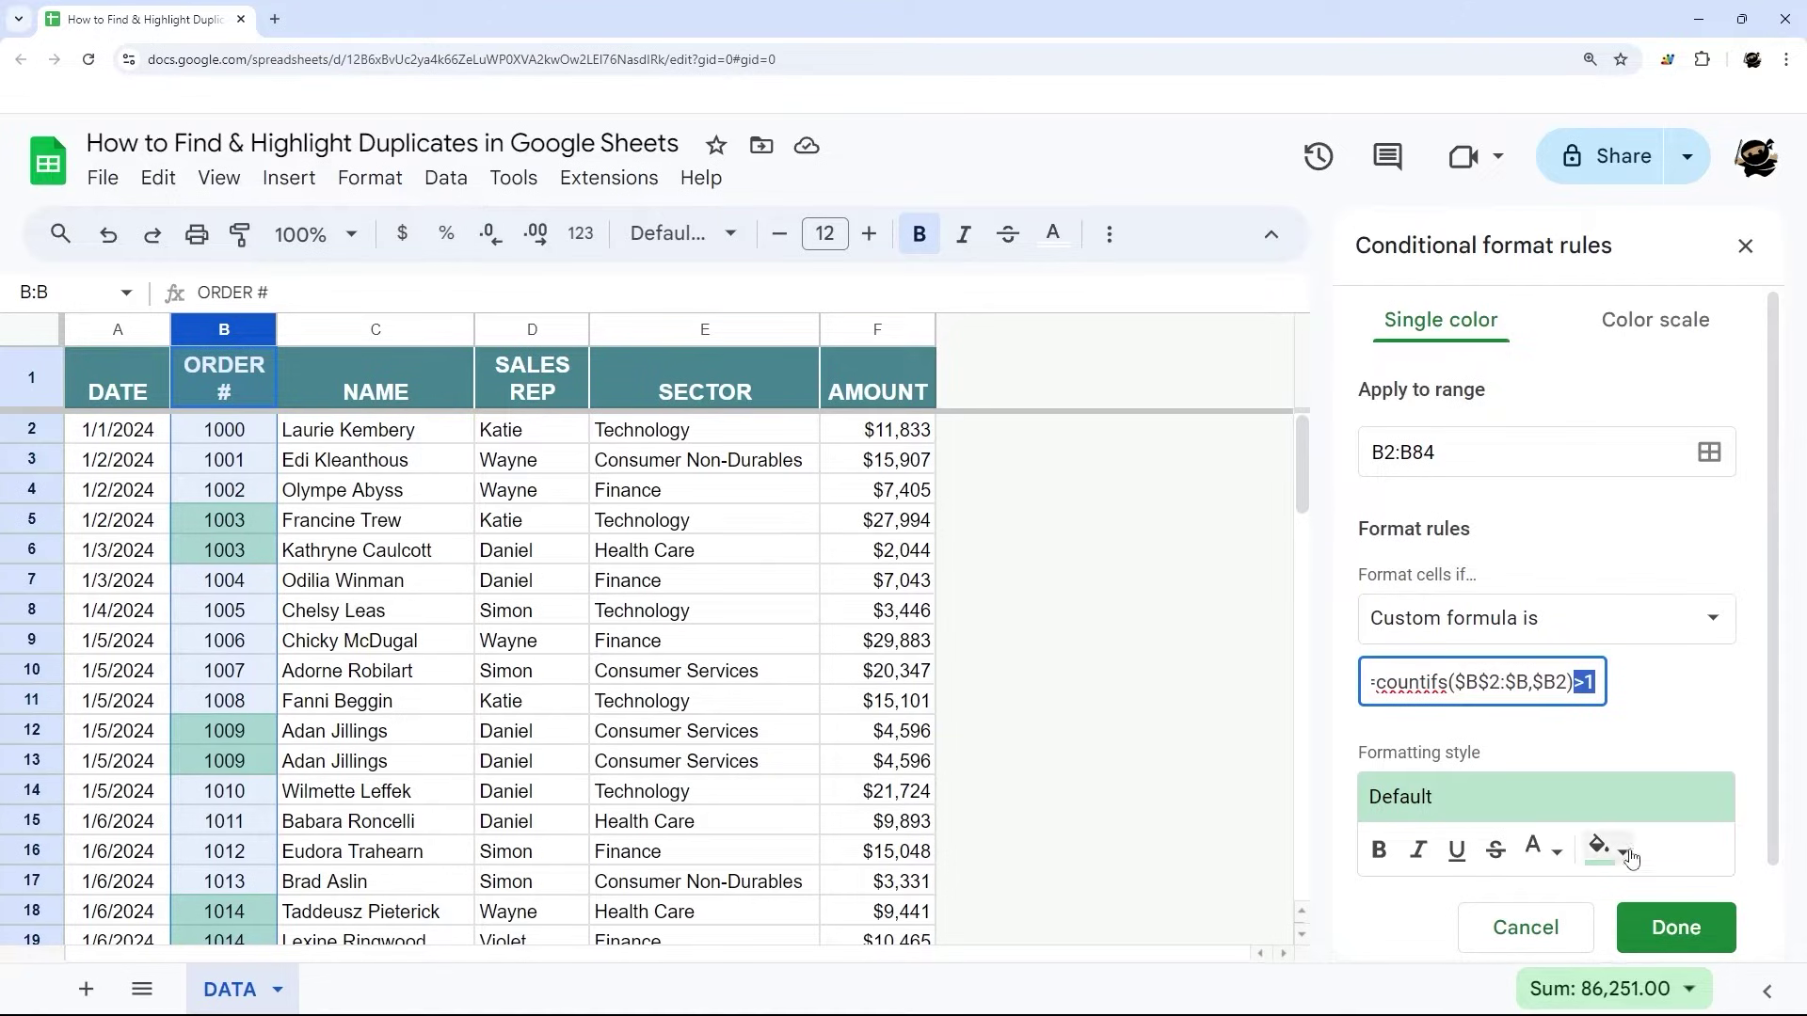
scroll(1605, 847, "down", 1)
left_click(1602, 751)
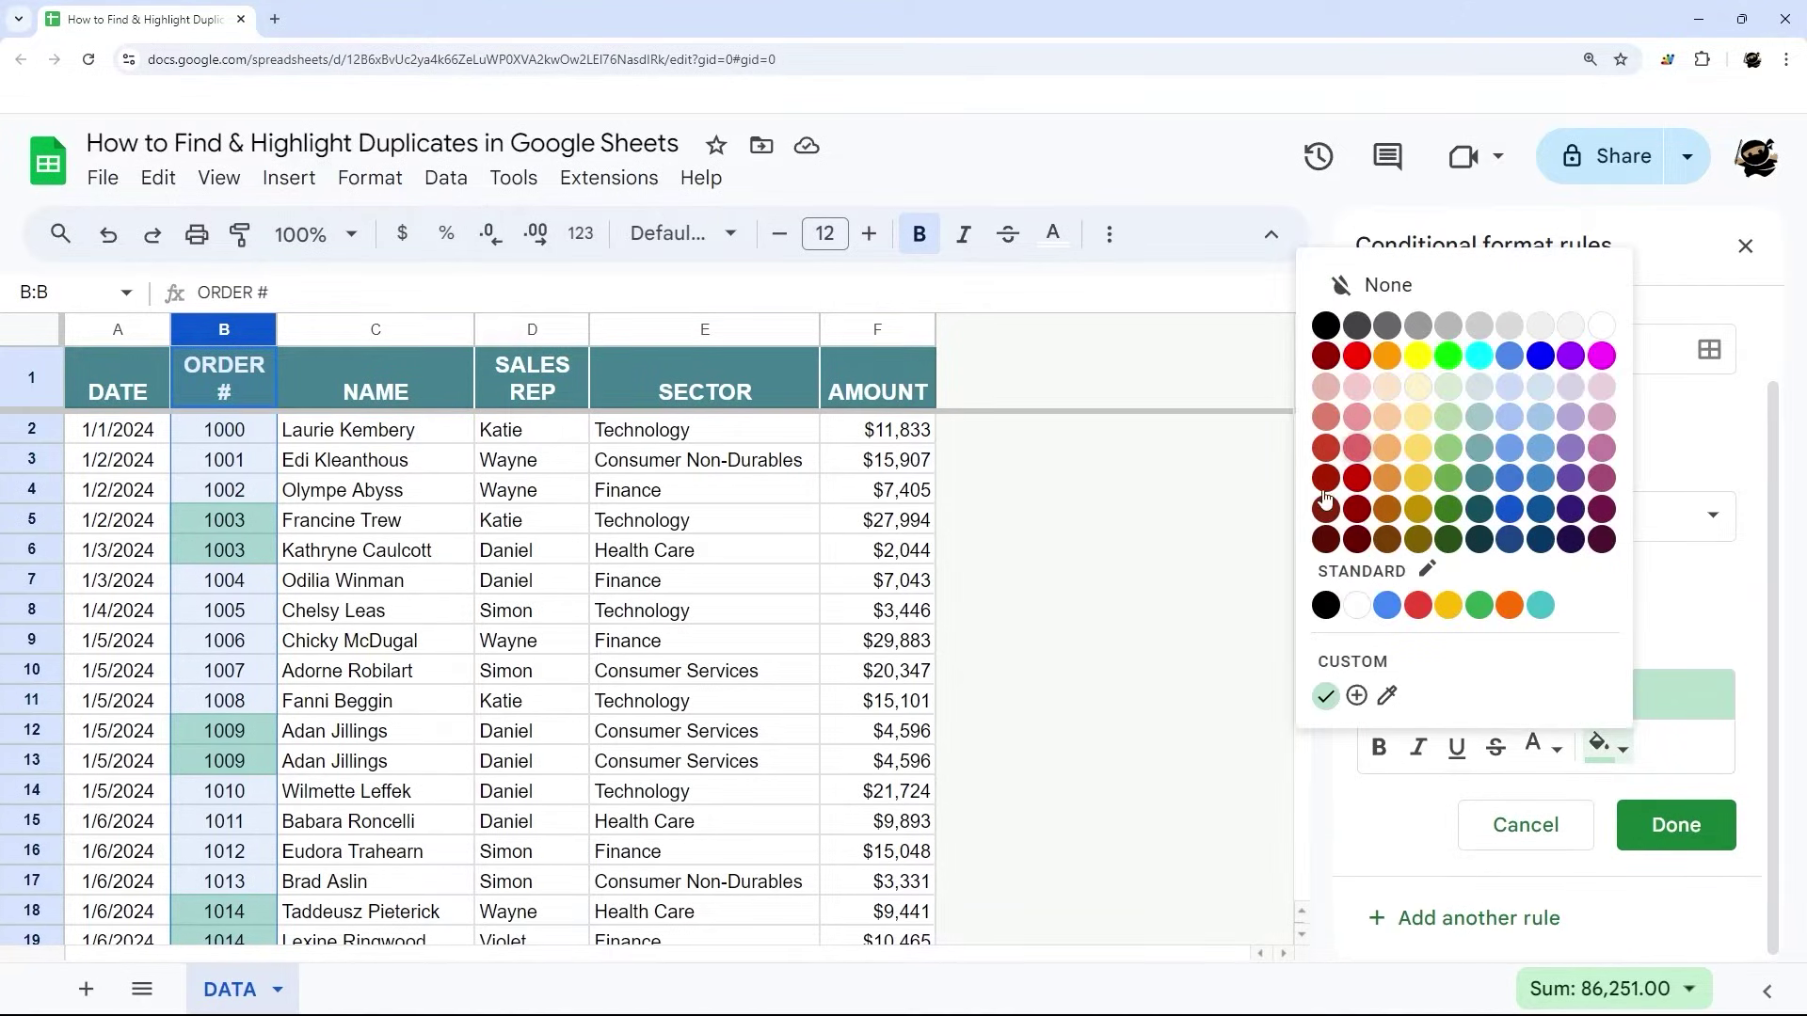
left_click(1358, 450)
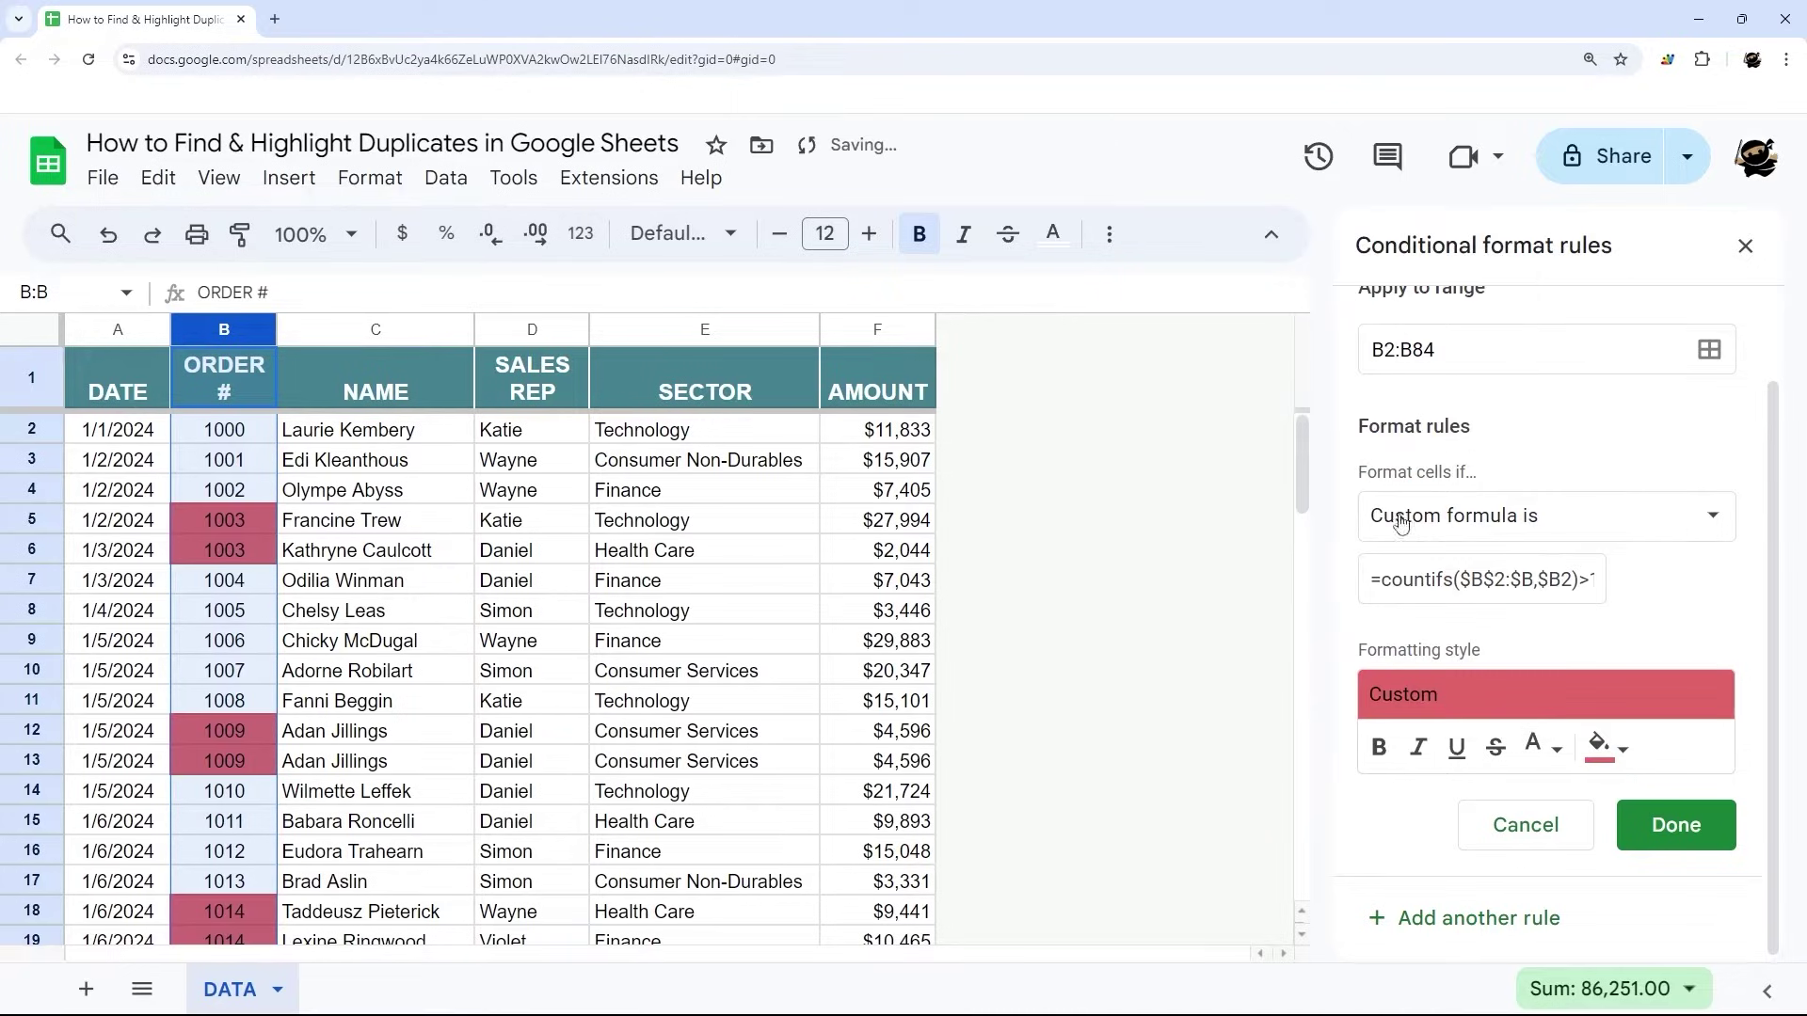
left_click(1672, 828)
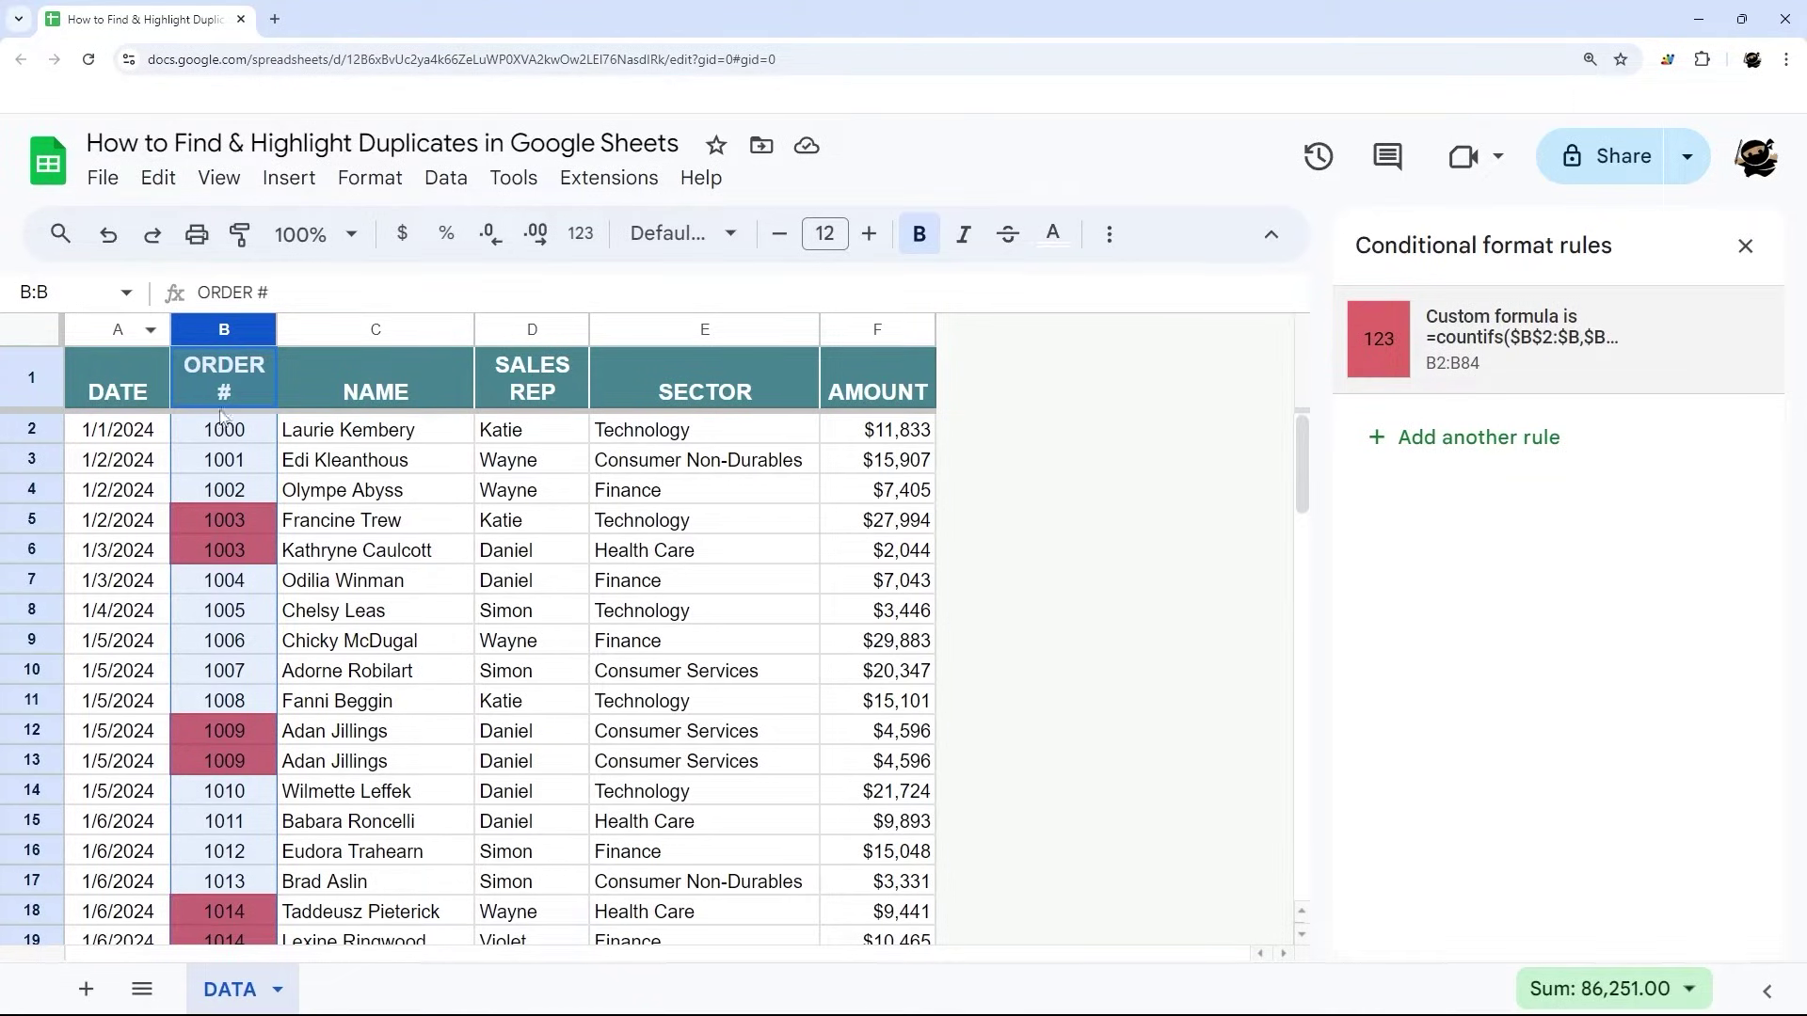
scroll(508, 621, "down", 7)
scroll(188, 482, "up", 7)
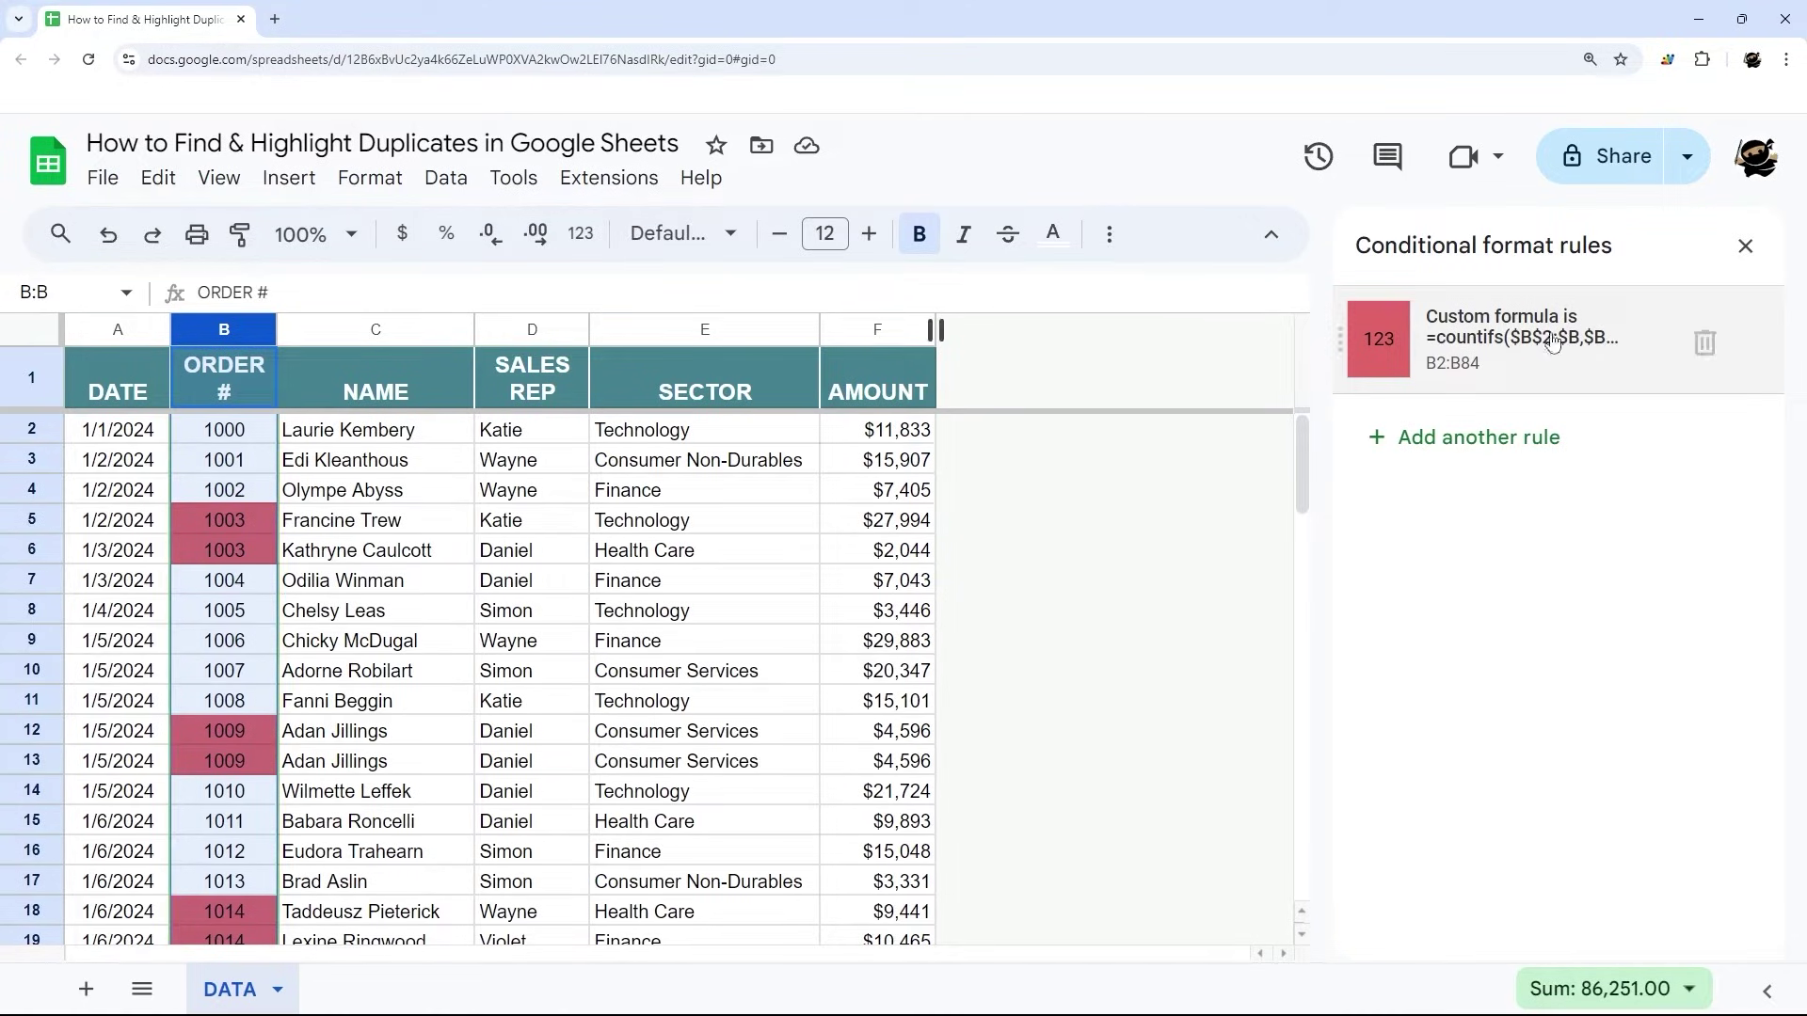
left_click(1746, 246)
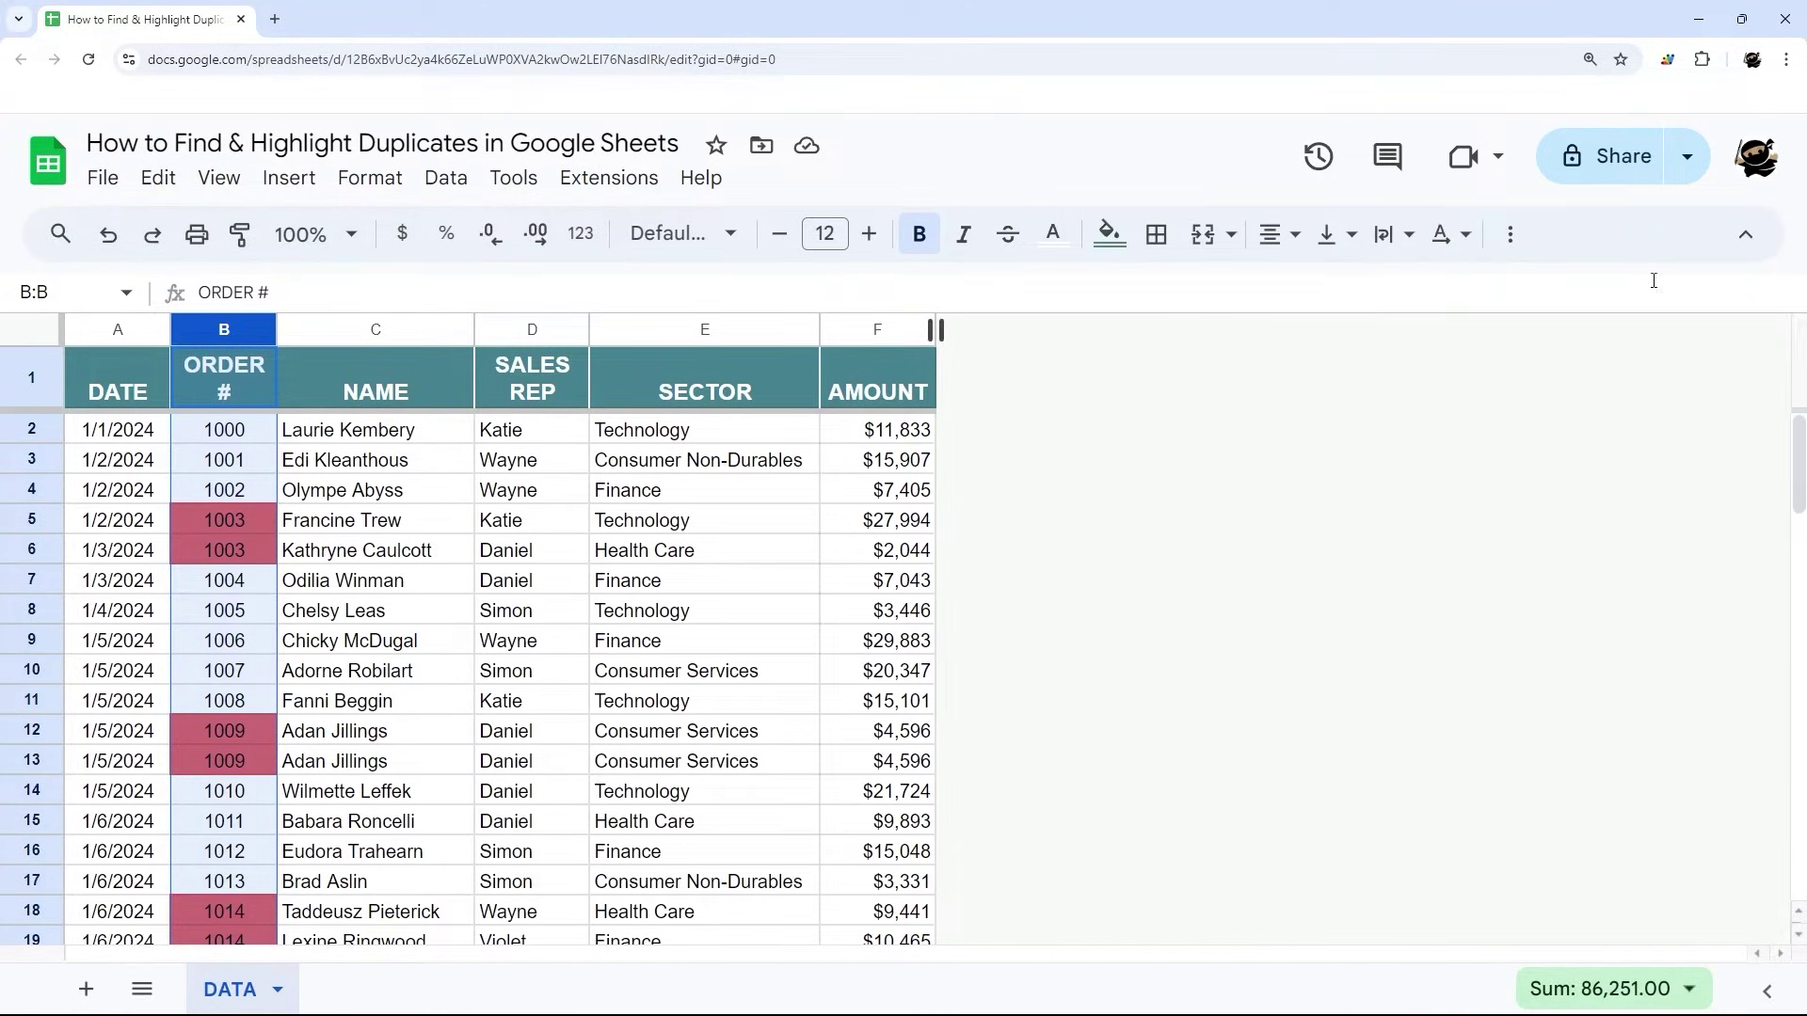
Select the entire DATA sheet and create a filter across all its columns
left_click(38, 339)
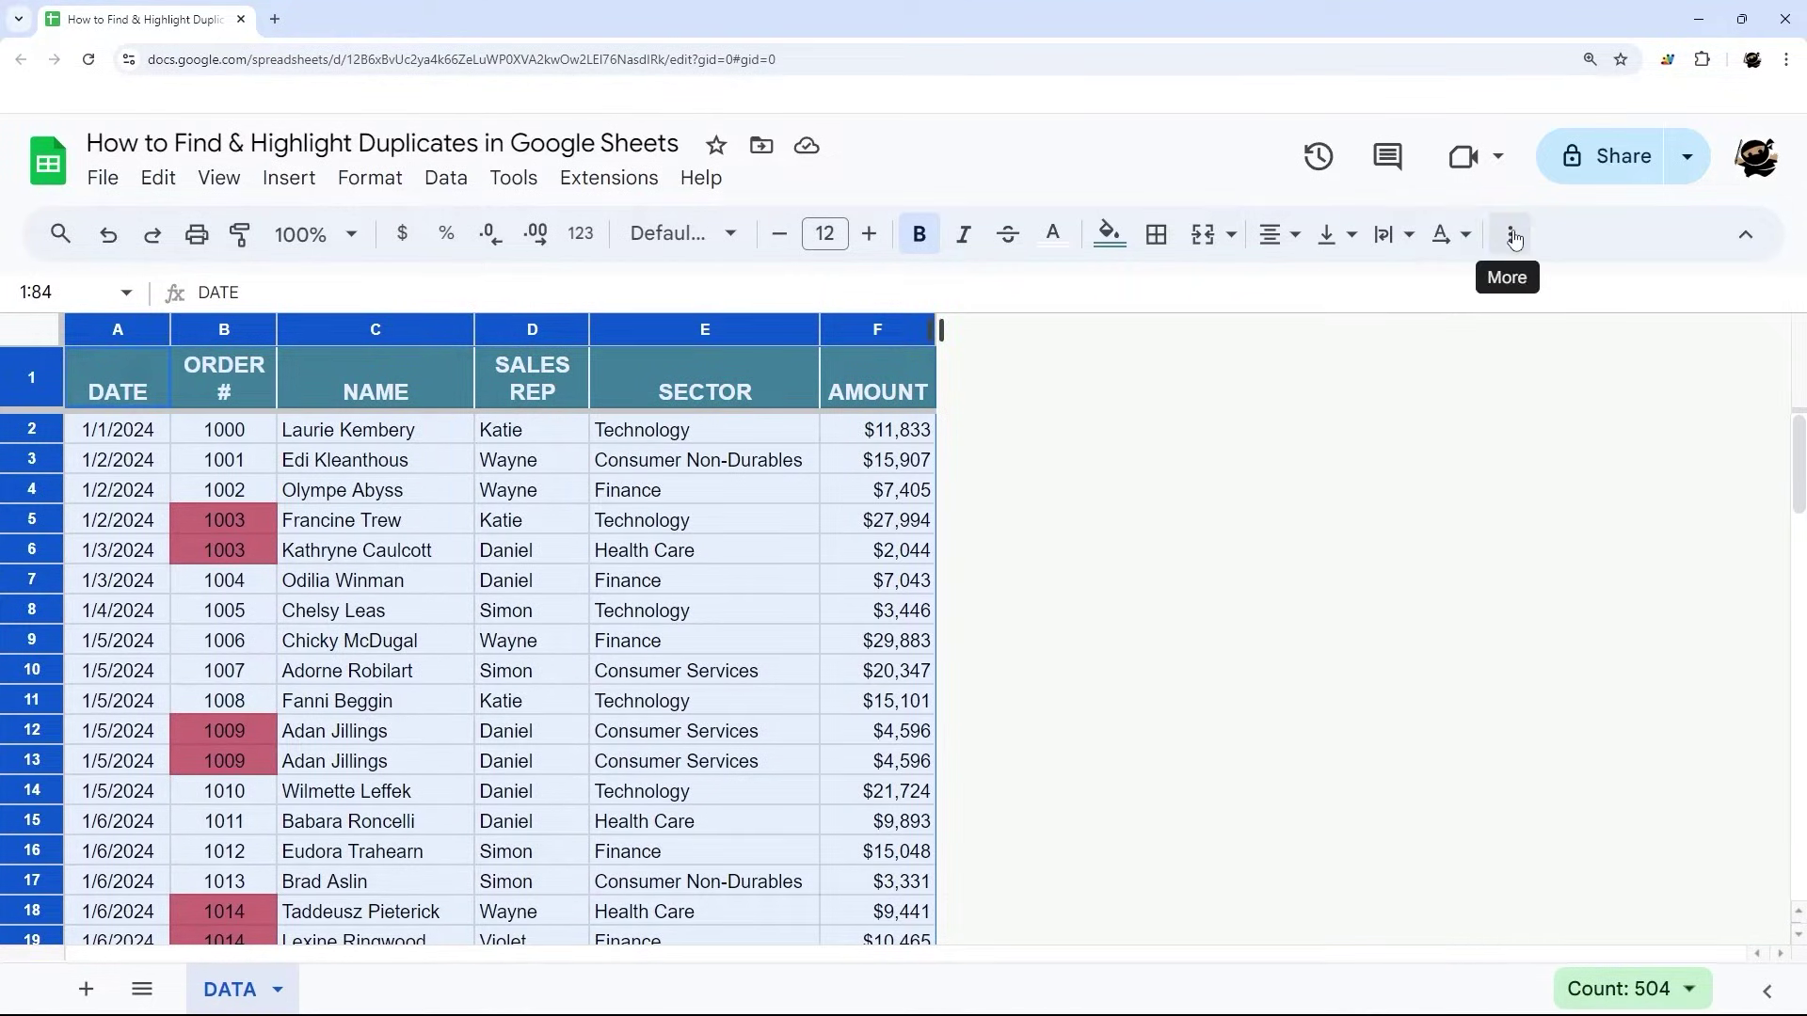
left_click(1513, 235)
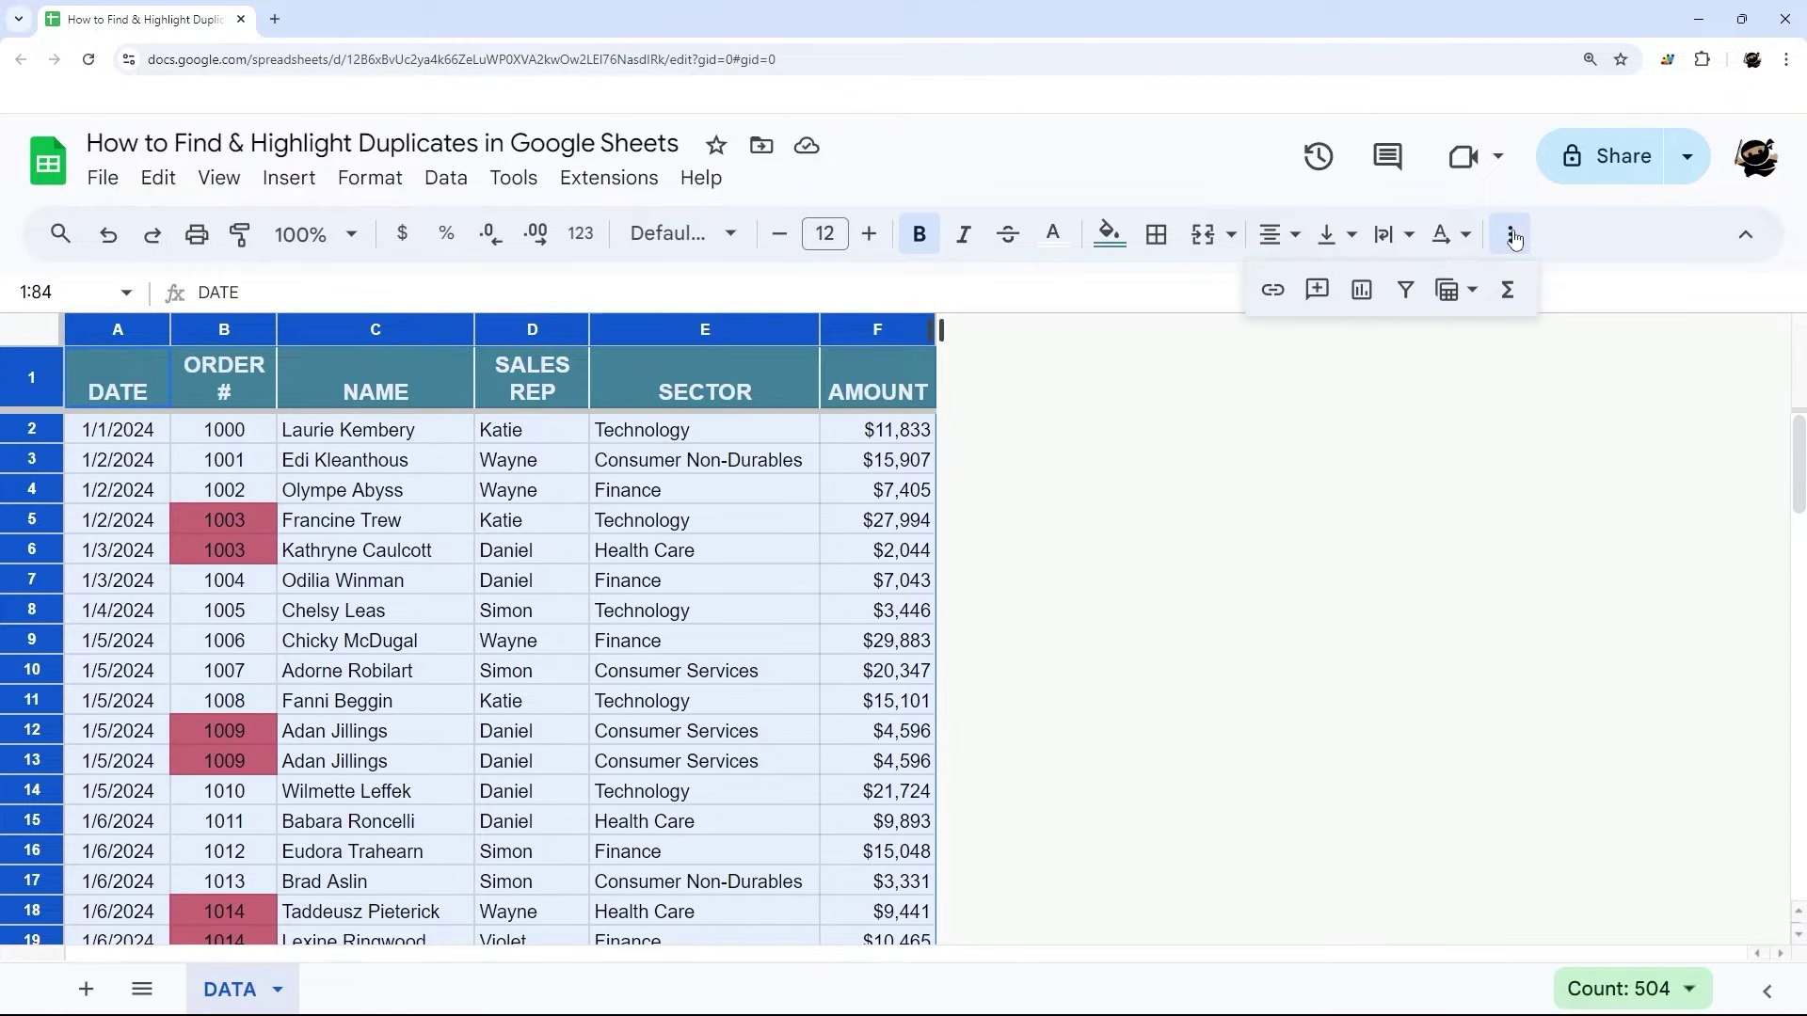
left_click(1409, 295)
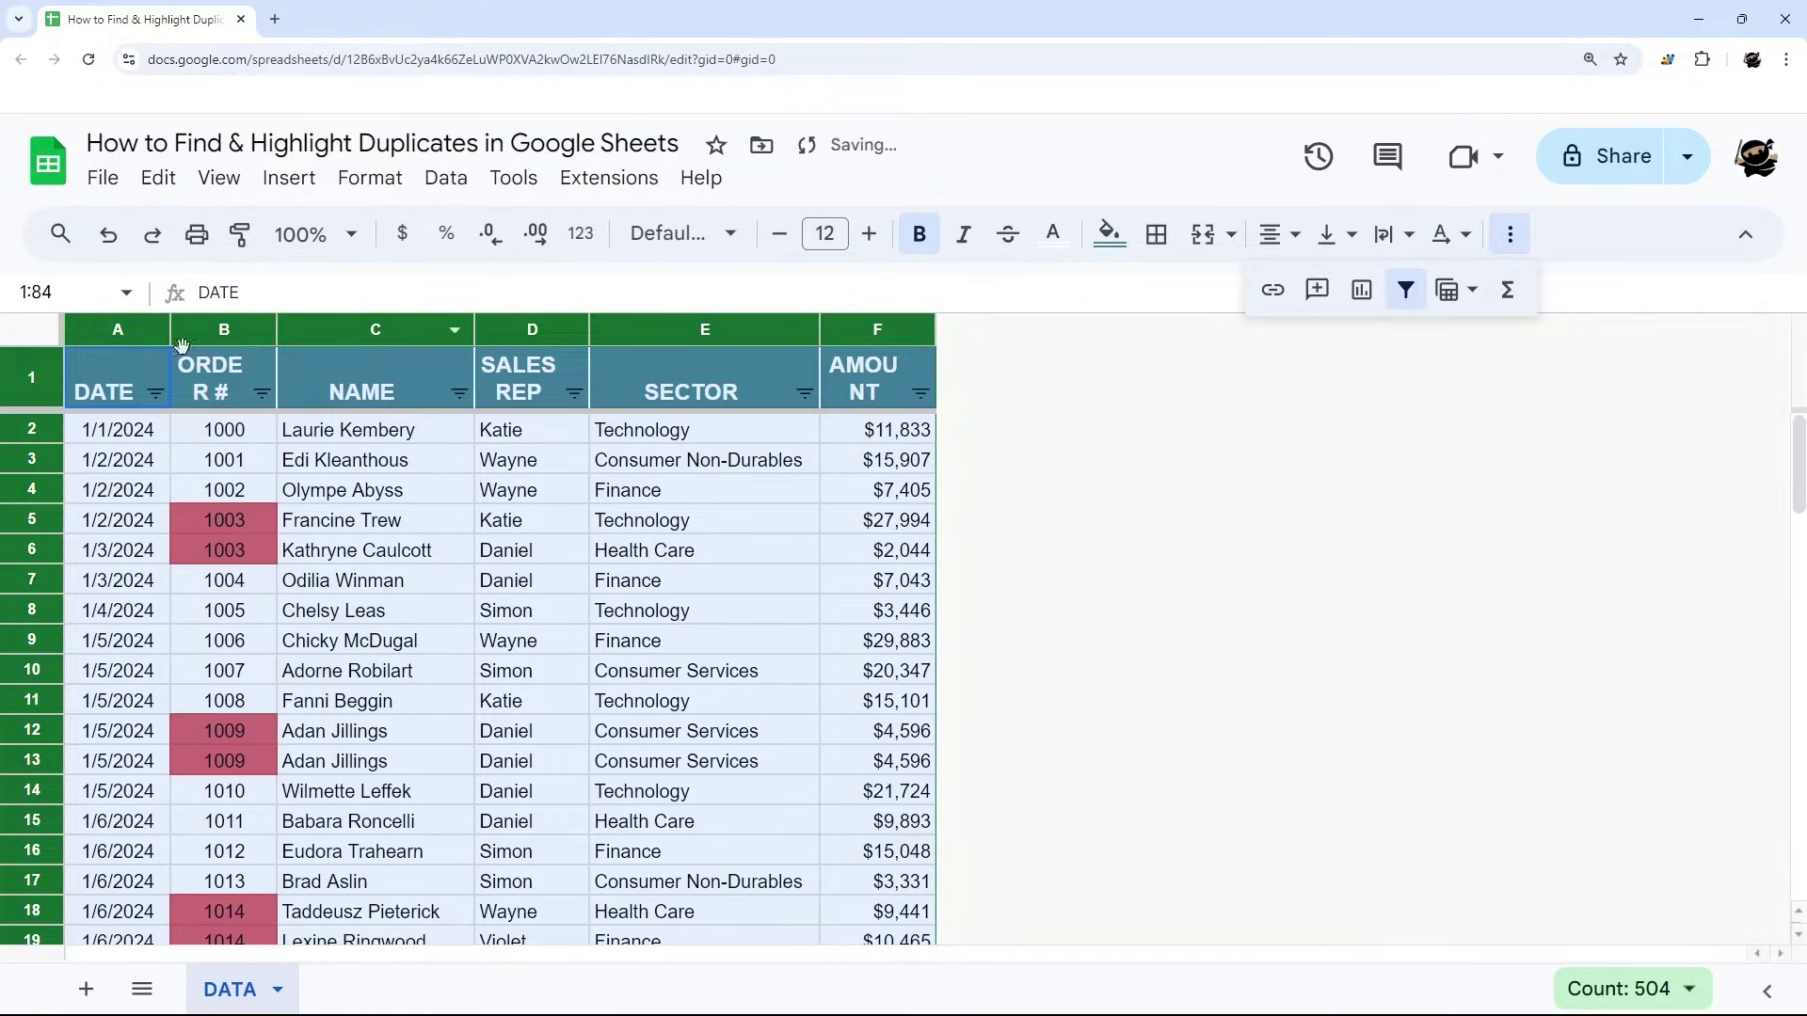
key("ctrl+z")
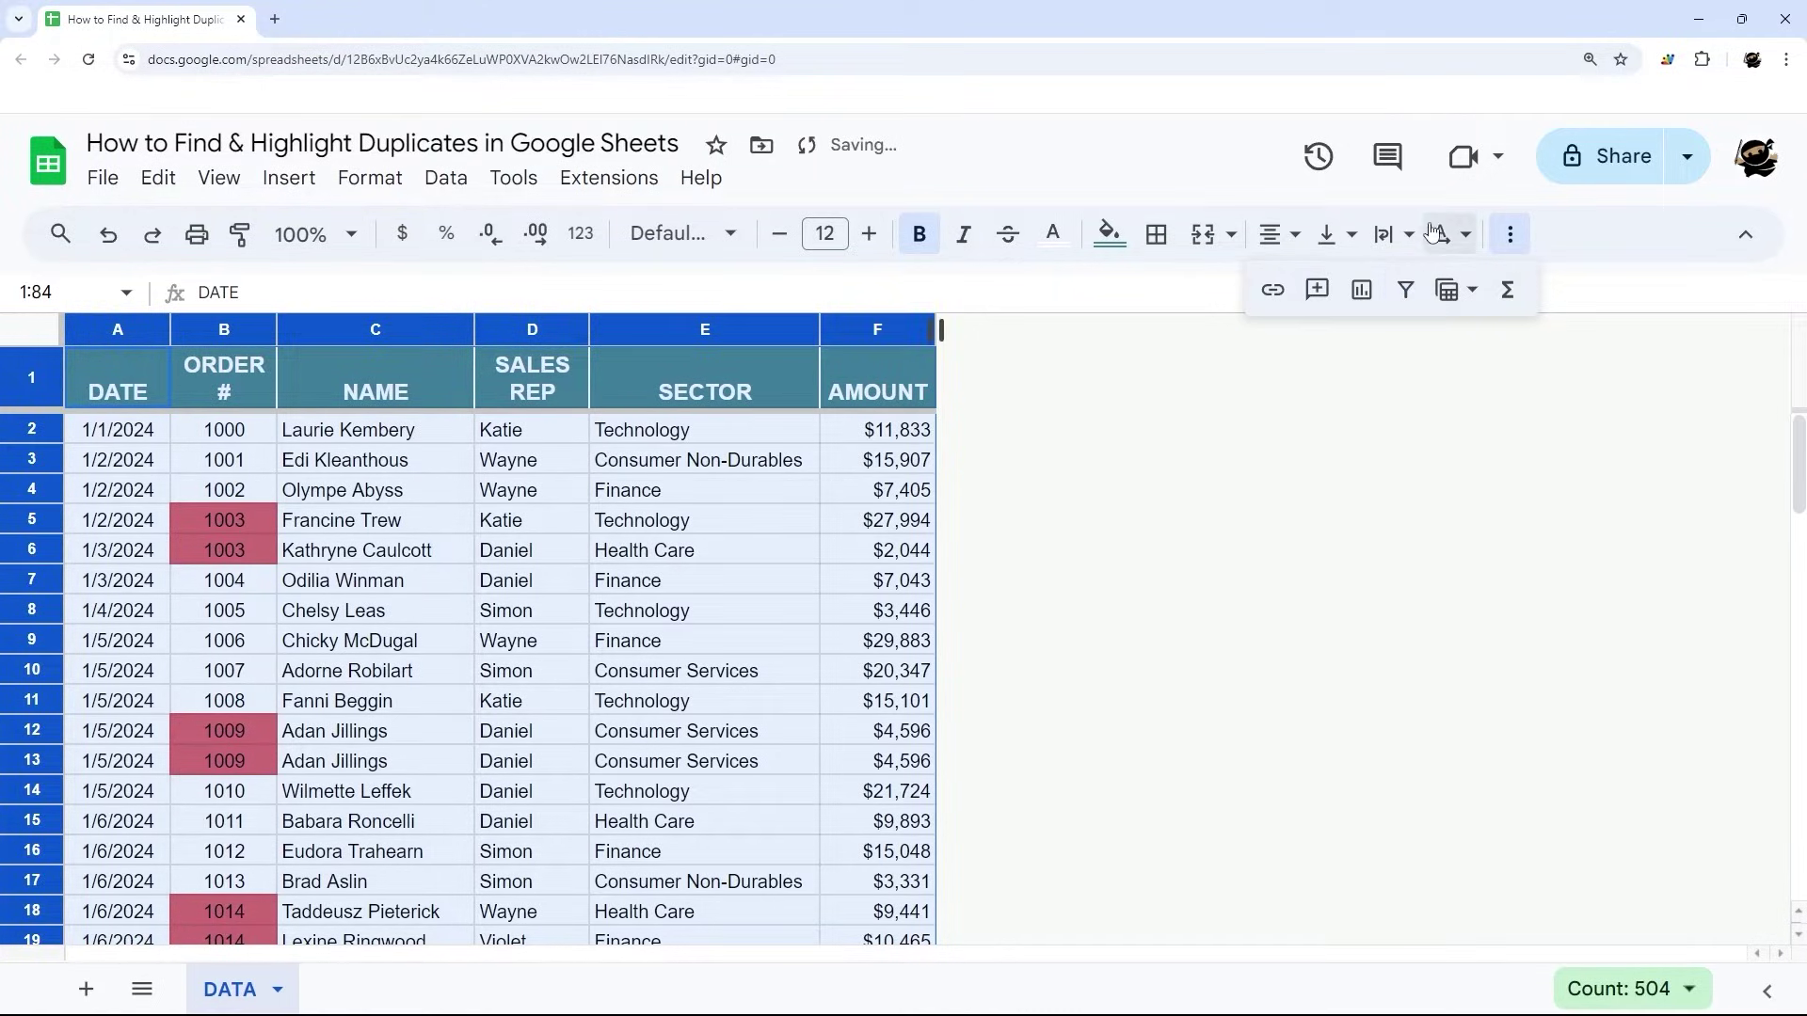
left_click(446, 178)
left_click(509, 345)
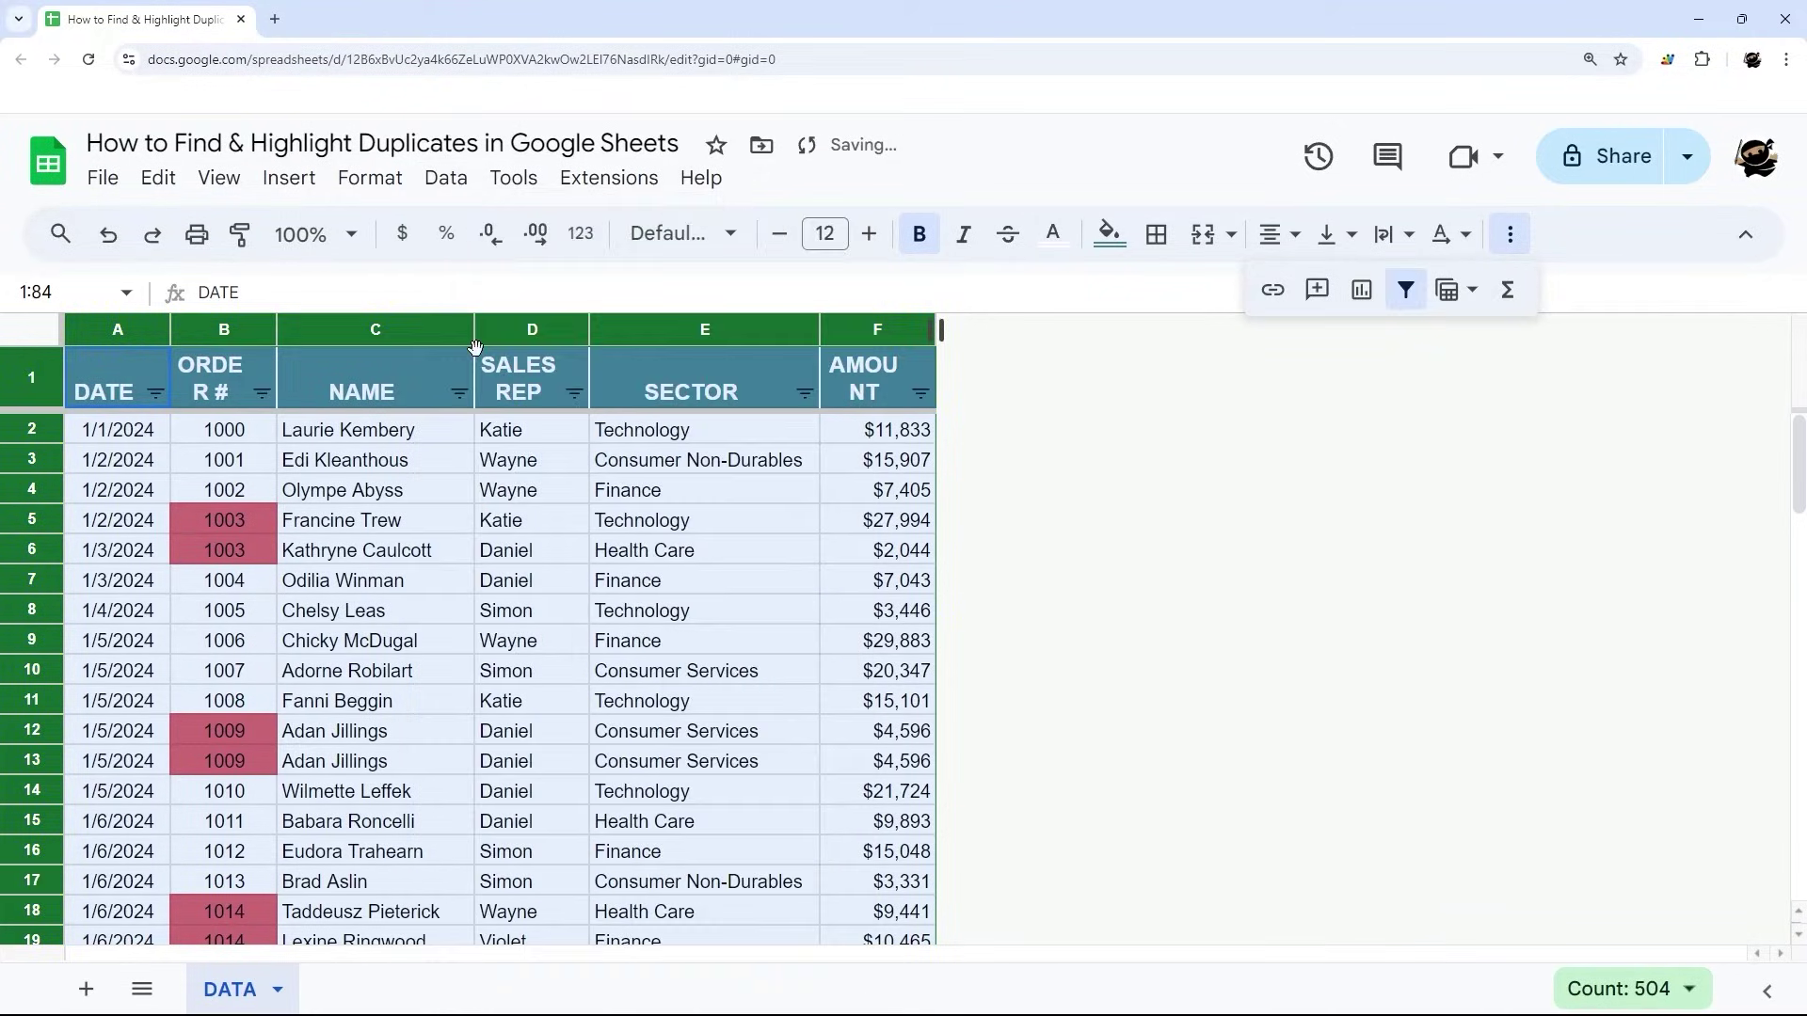
left_click(300, 384)
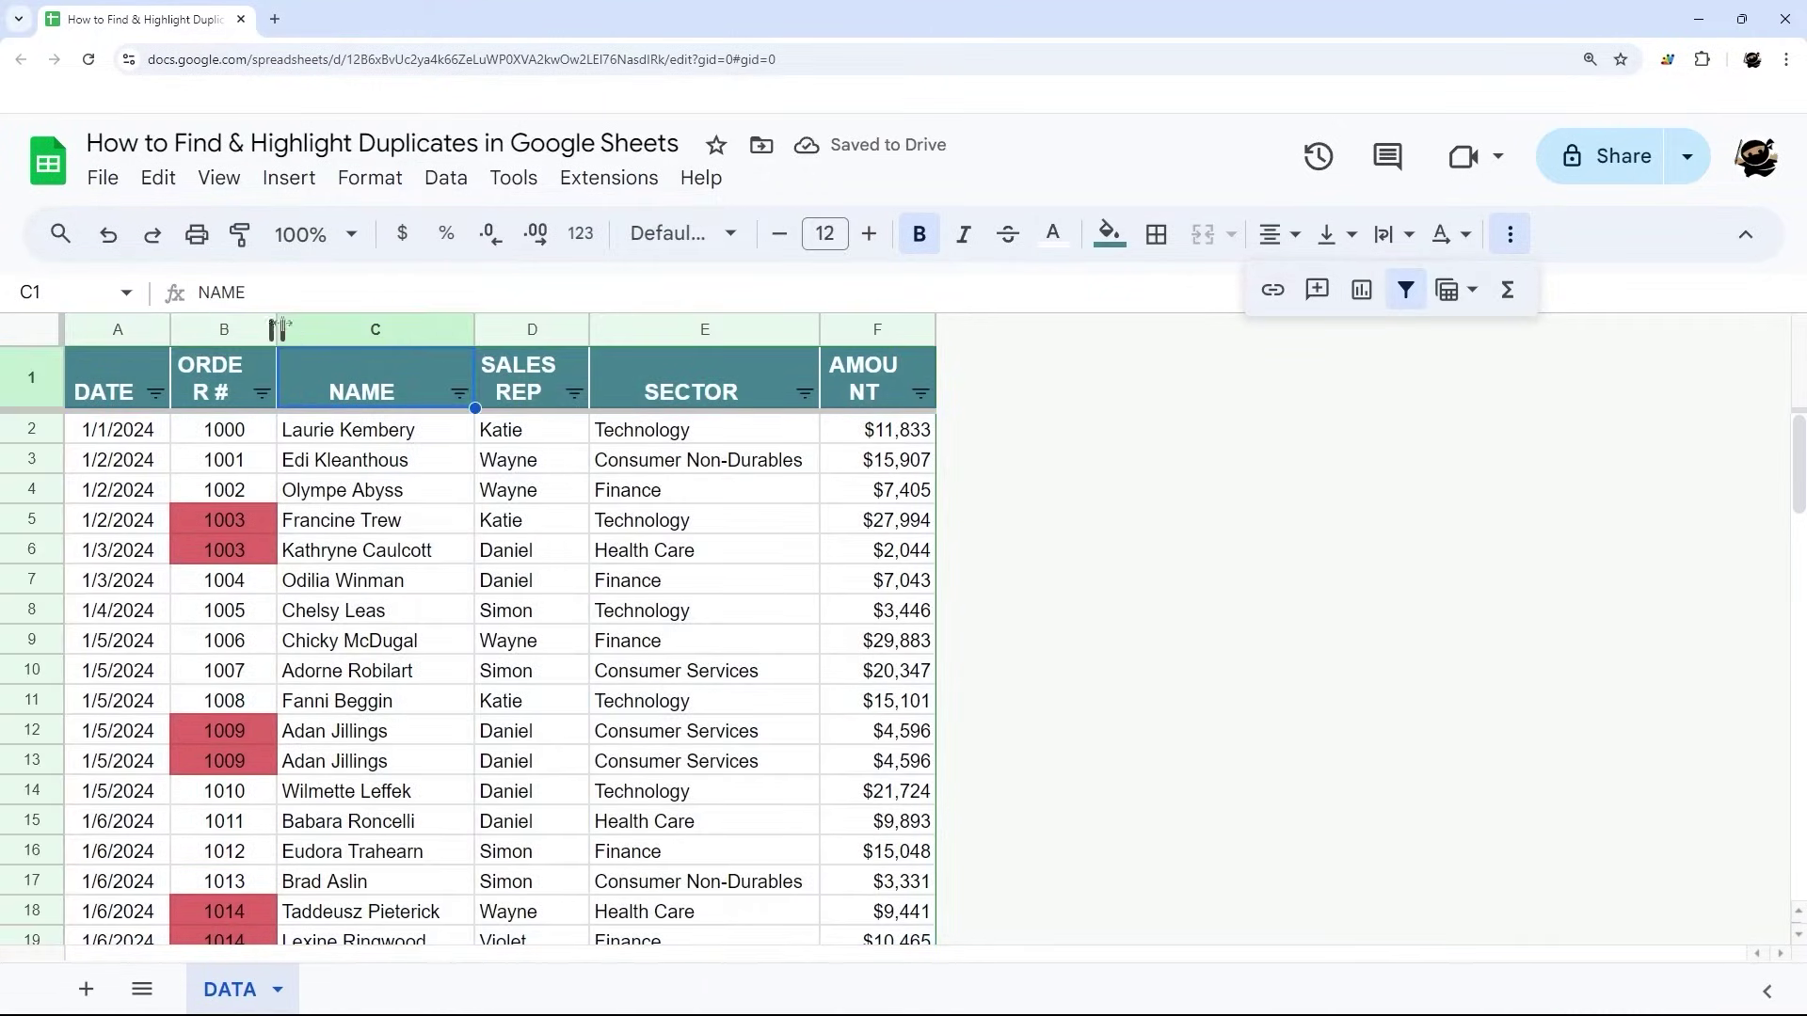
Widen the ORDER # column slightly and filter it by the light red 1 fill color
left_click_drag(277, 330, 306, 330)
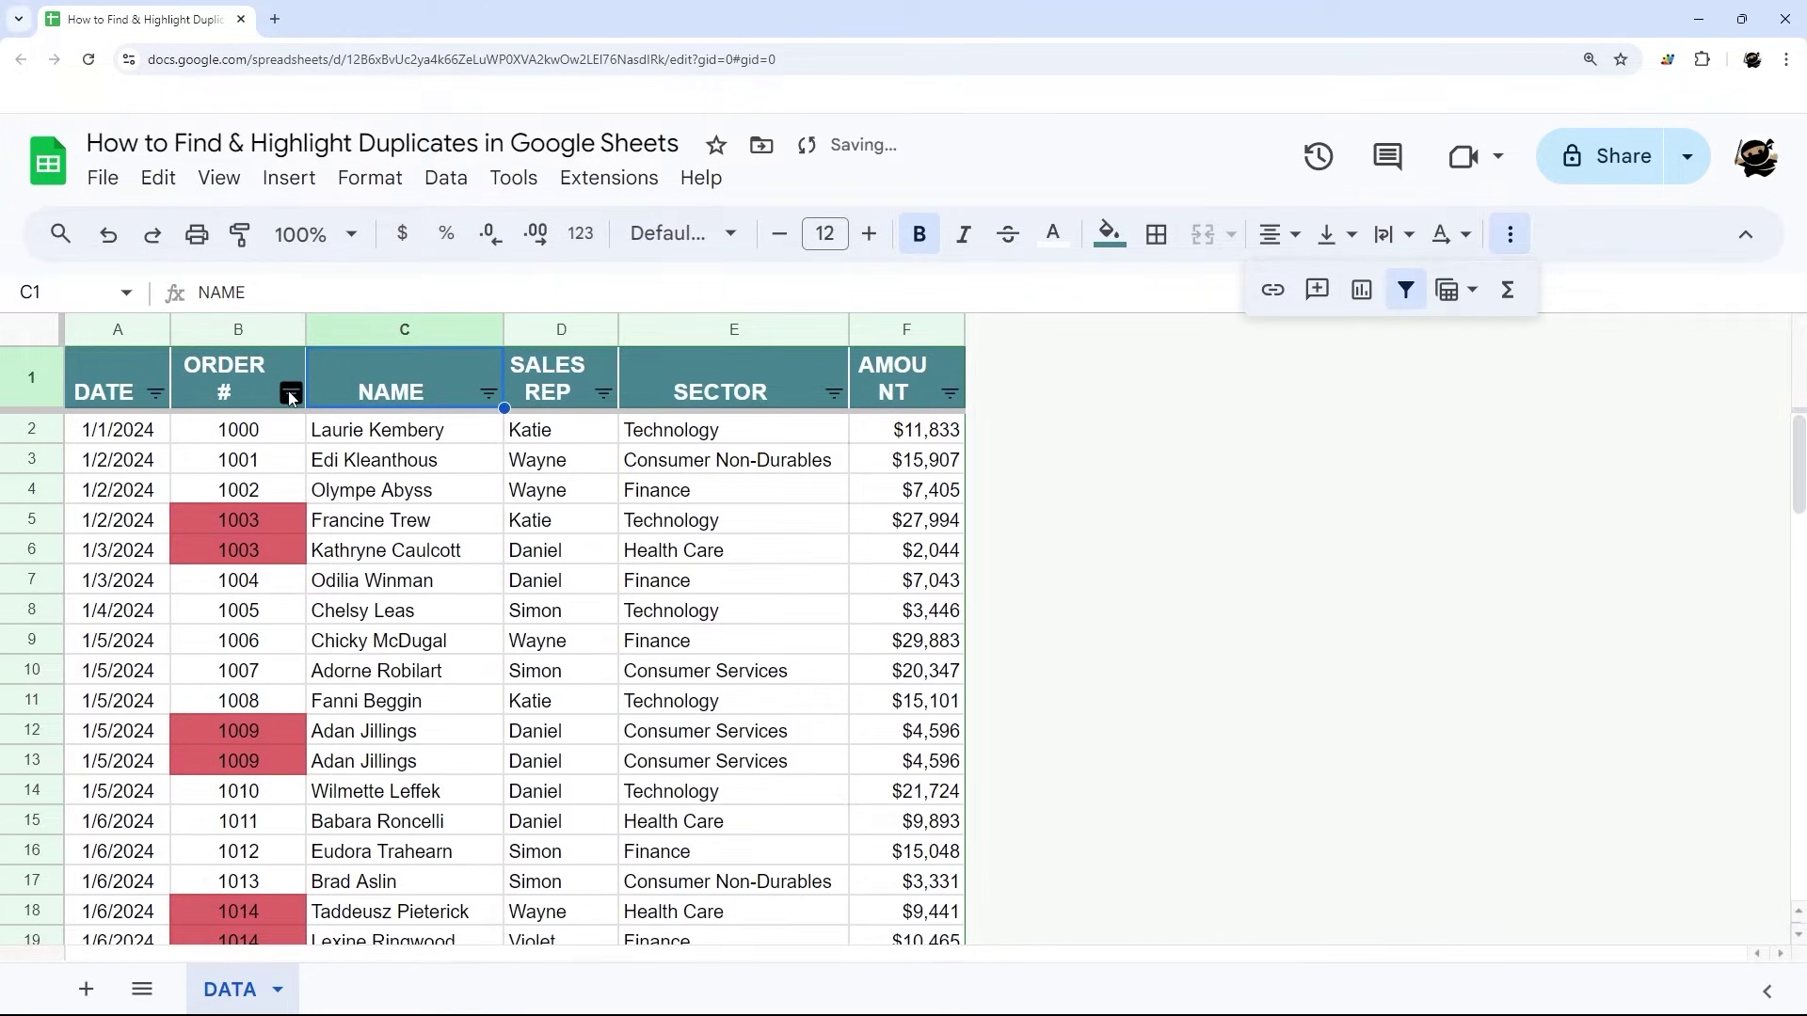
left_click(291, 394)
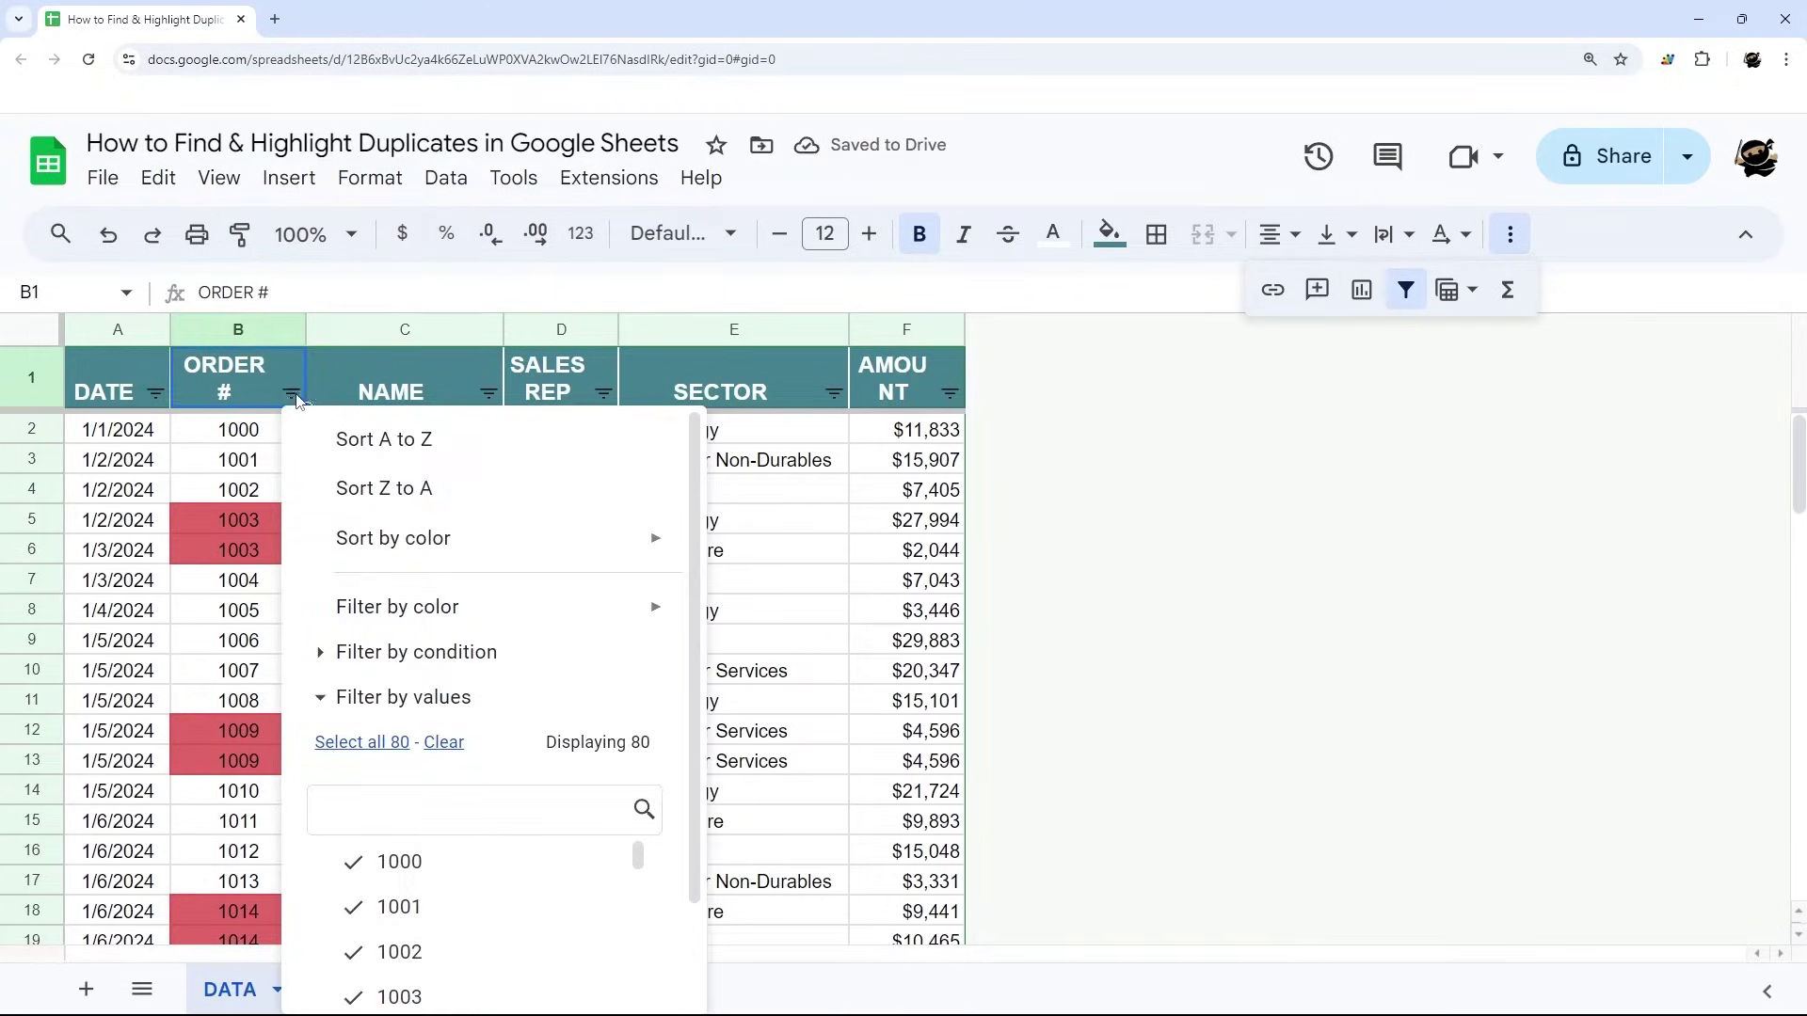
mouse_move(421, 610)
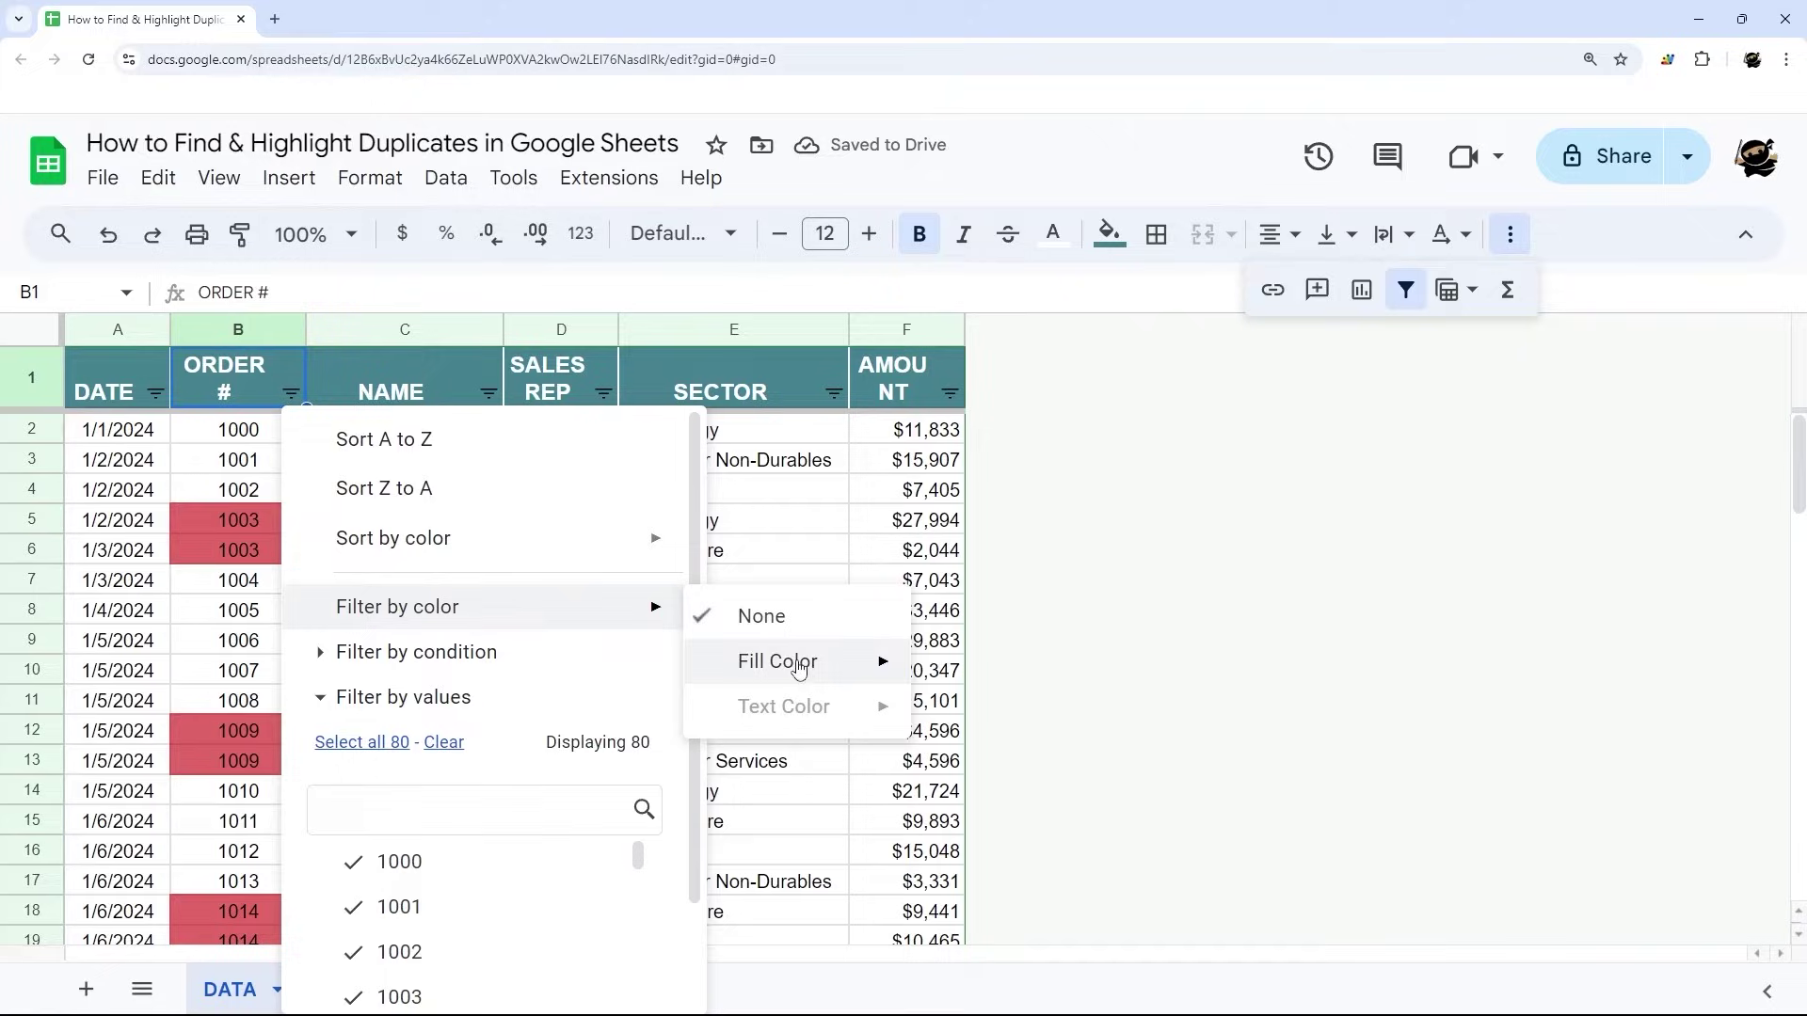
mouse_move(799, 668)
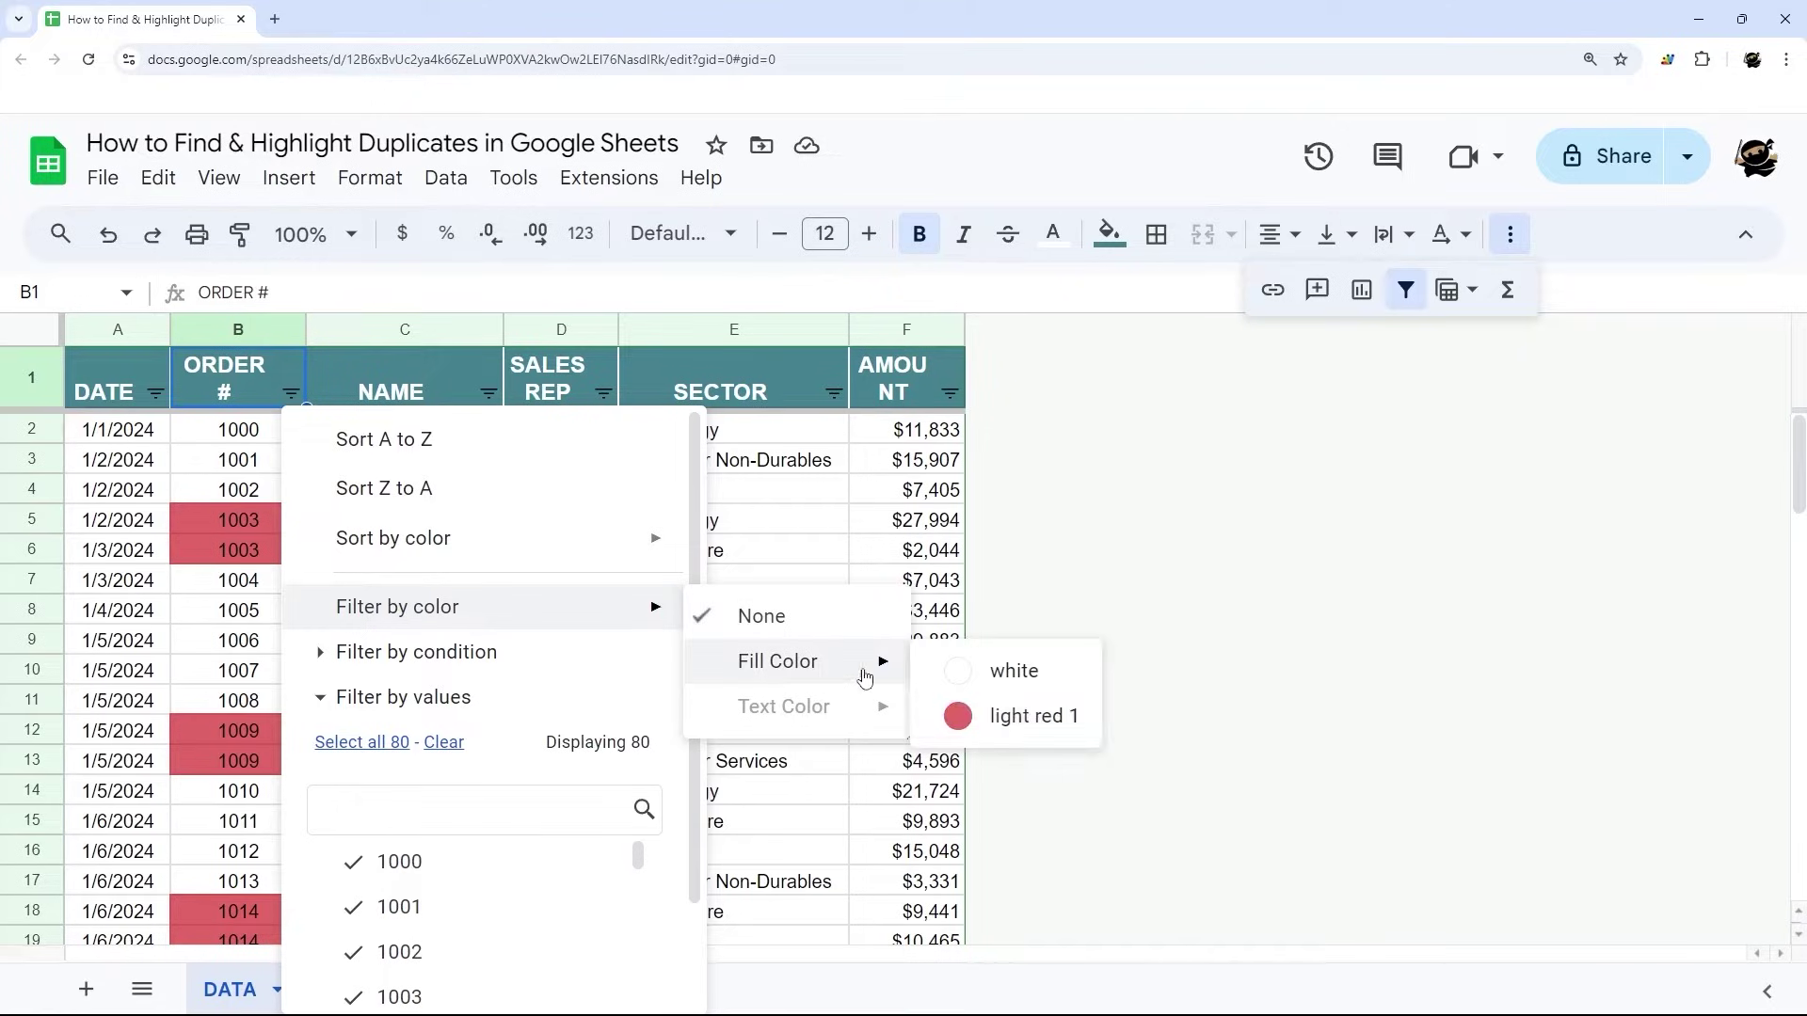
left_click(1004, 724)
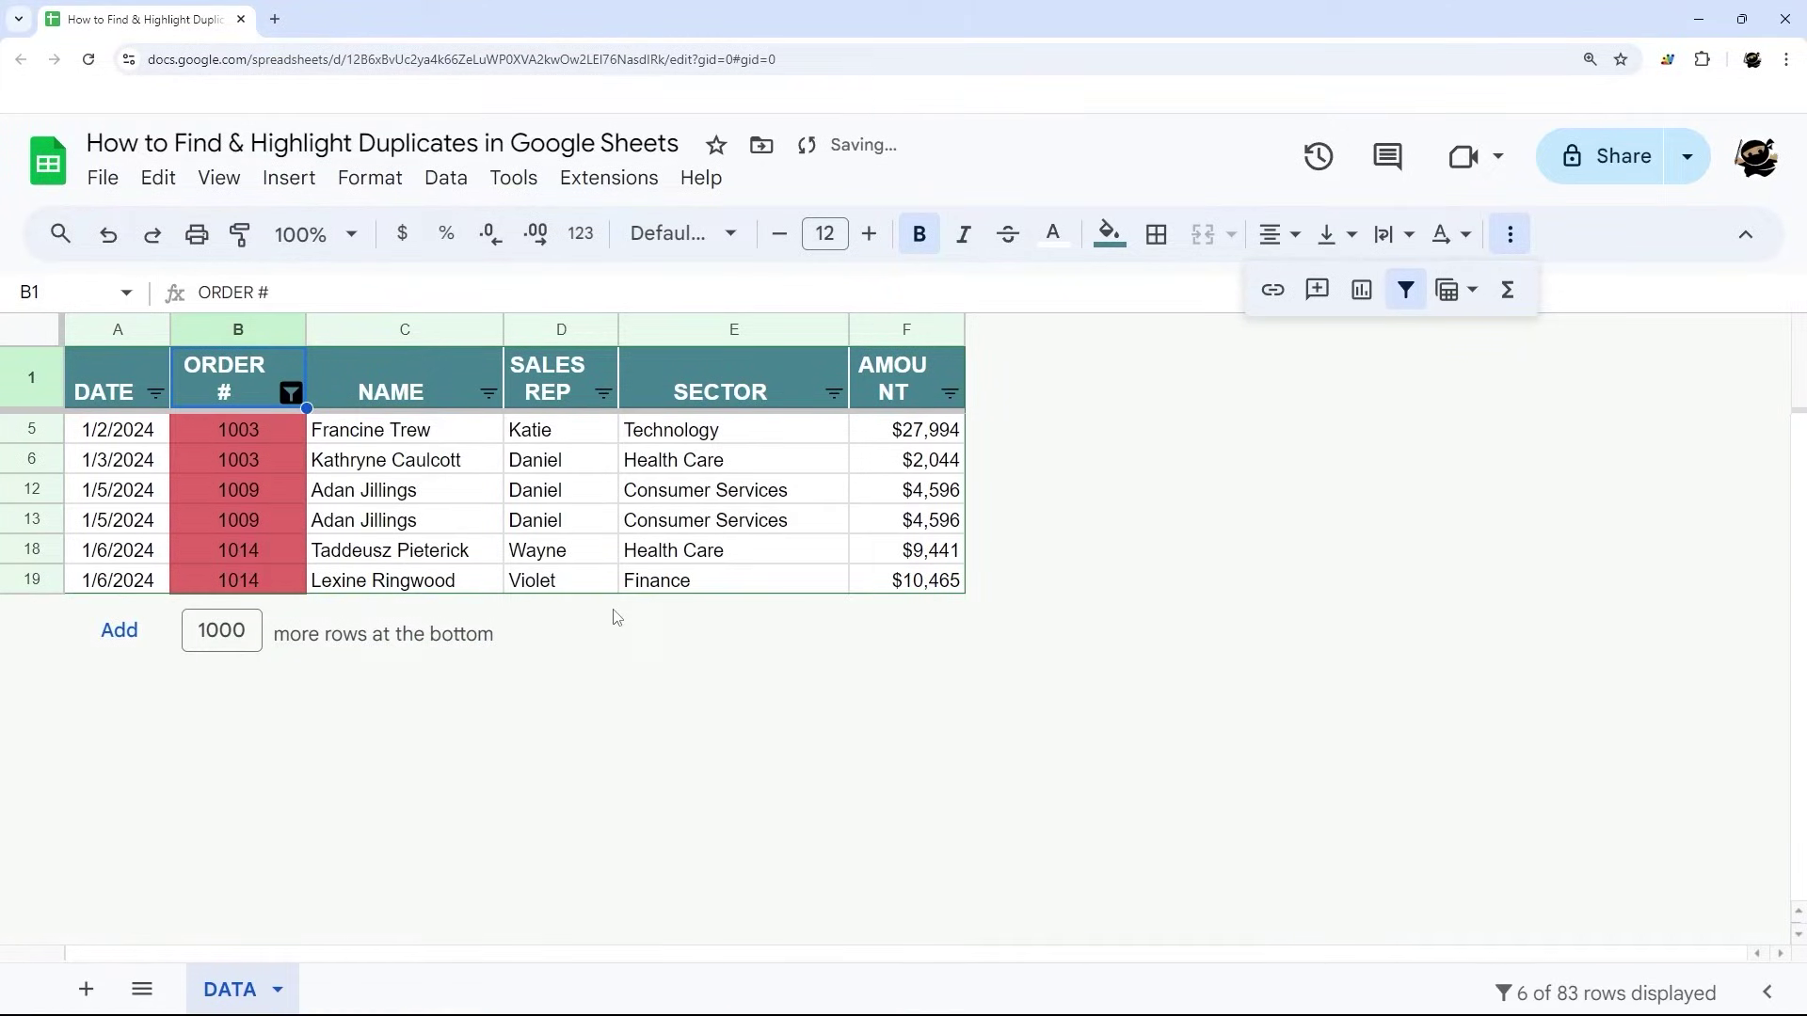
Examine the filtered duplicate rows, compare rows 12 and 13, and view the row actions available for row 13
left_click(49, 429)
left_click(32, 580, "shift")
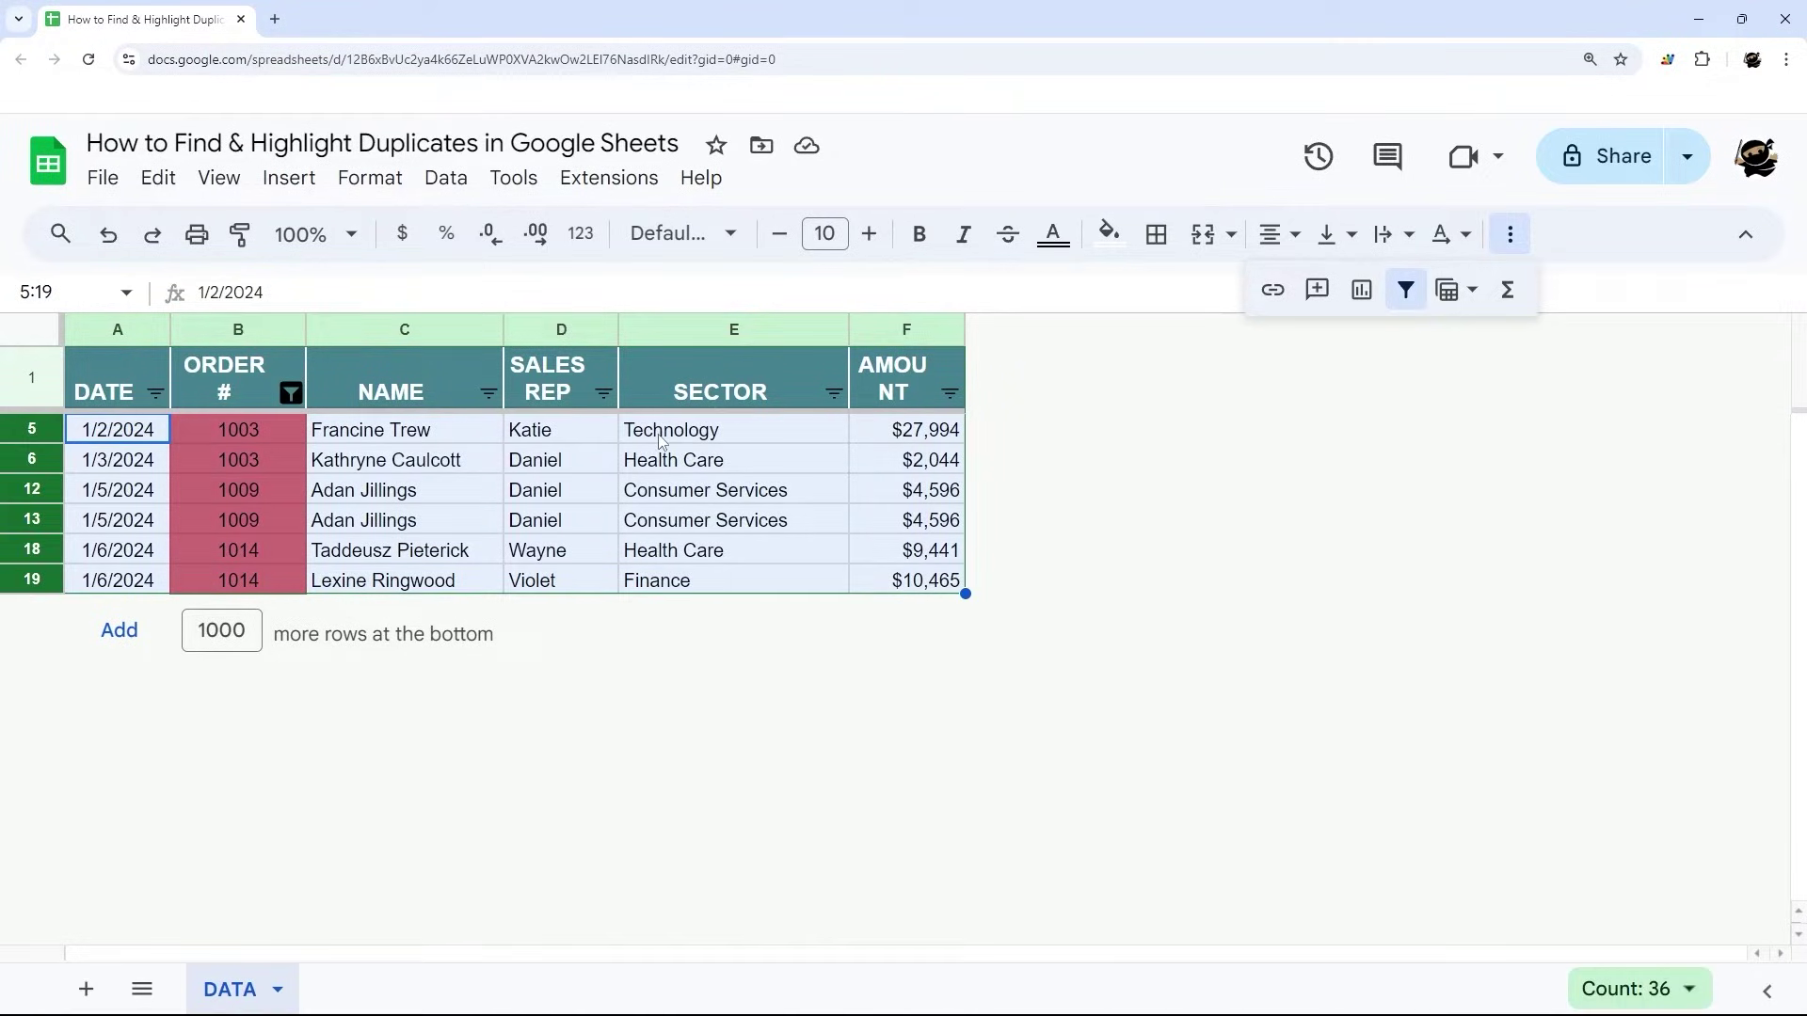
left_click(233, 436)
left_click(241, 523)
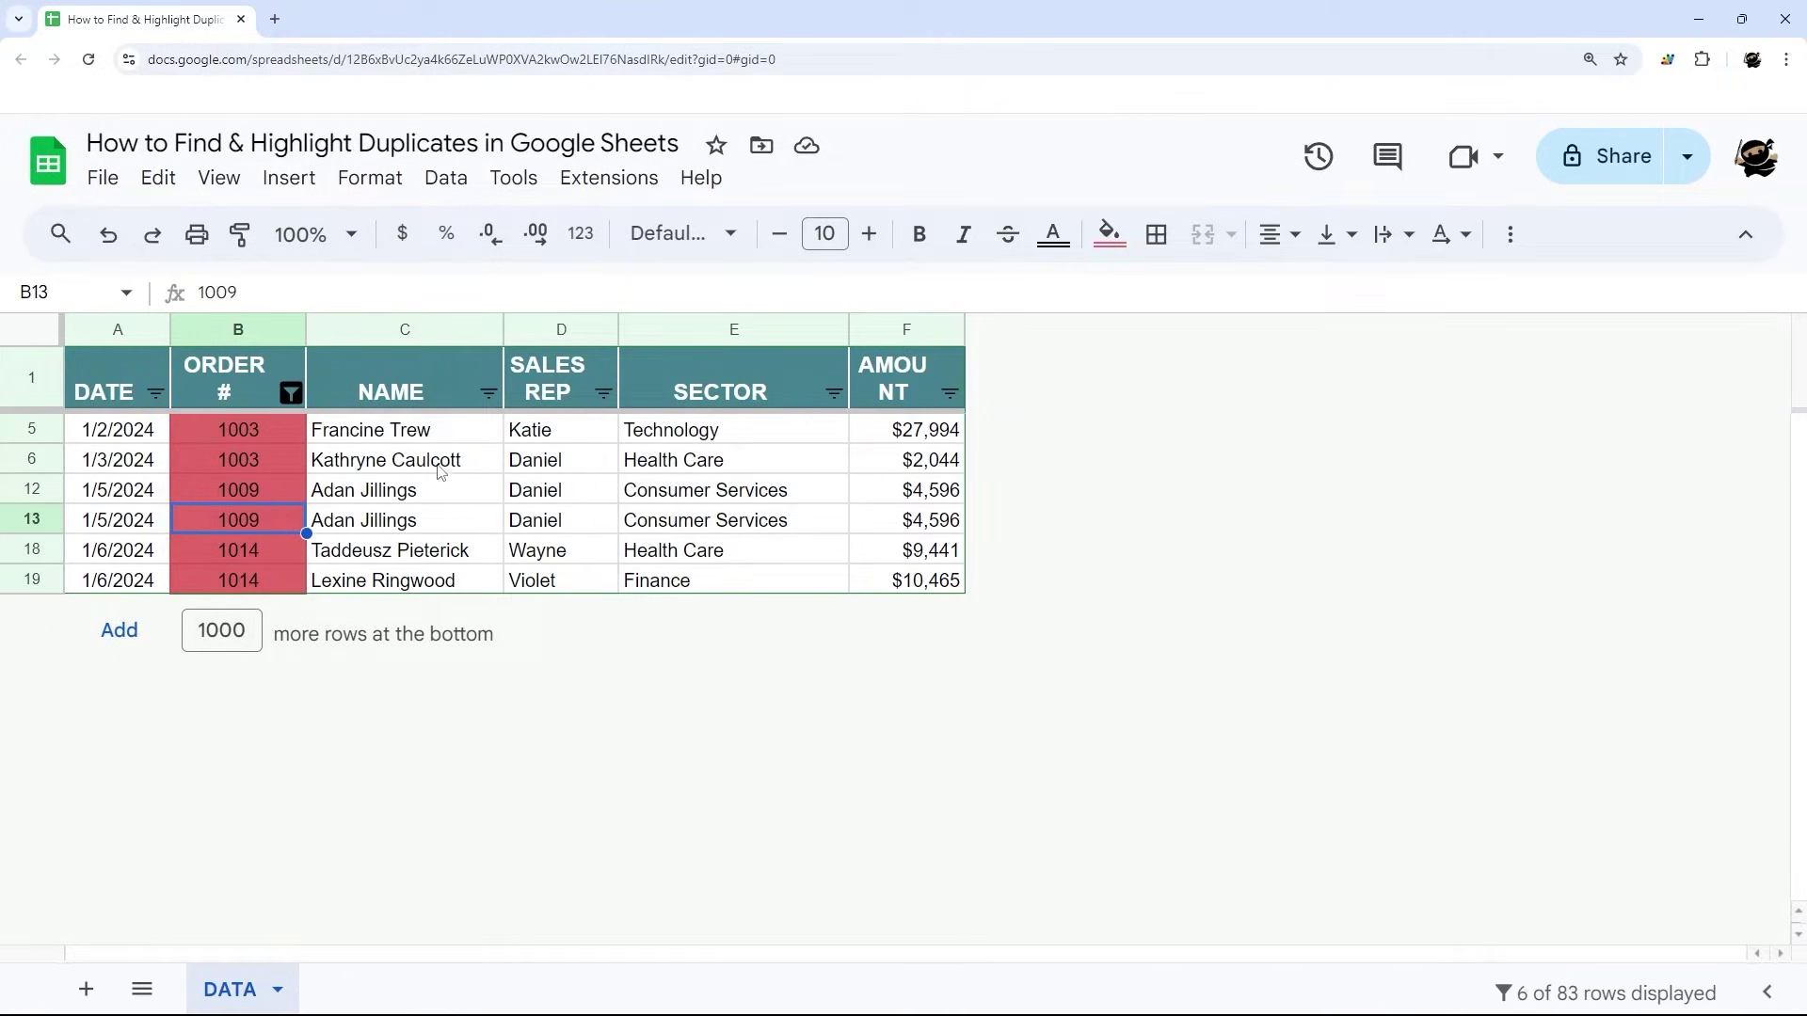
left_click_drag(21, 491, 17, 519)
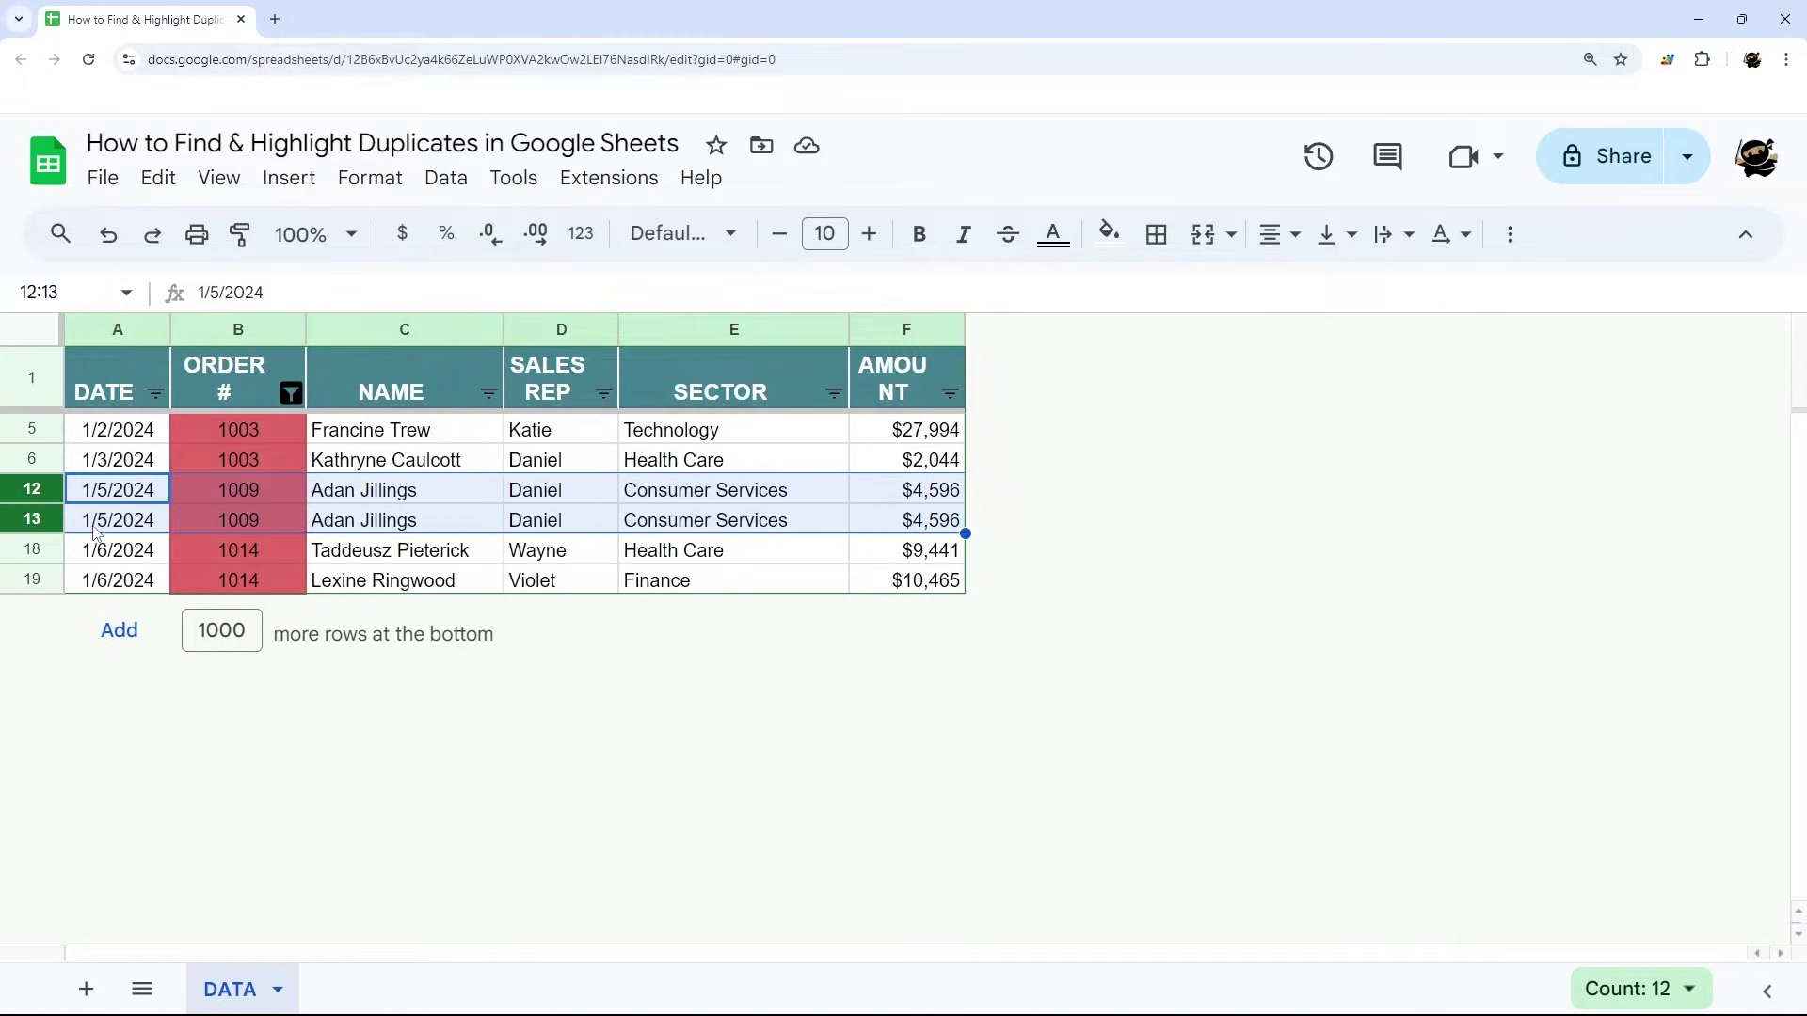
left_click(38, 519)
right_click(41, 529)
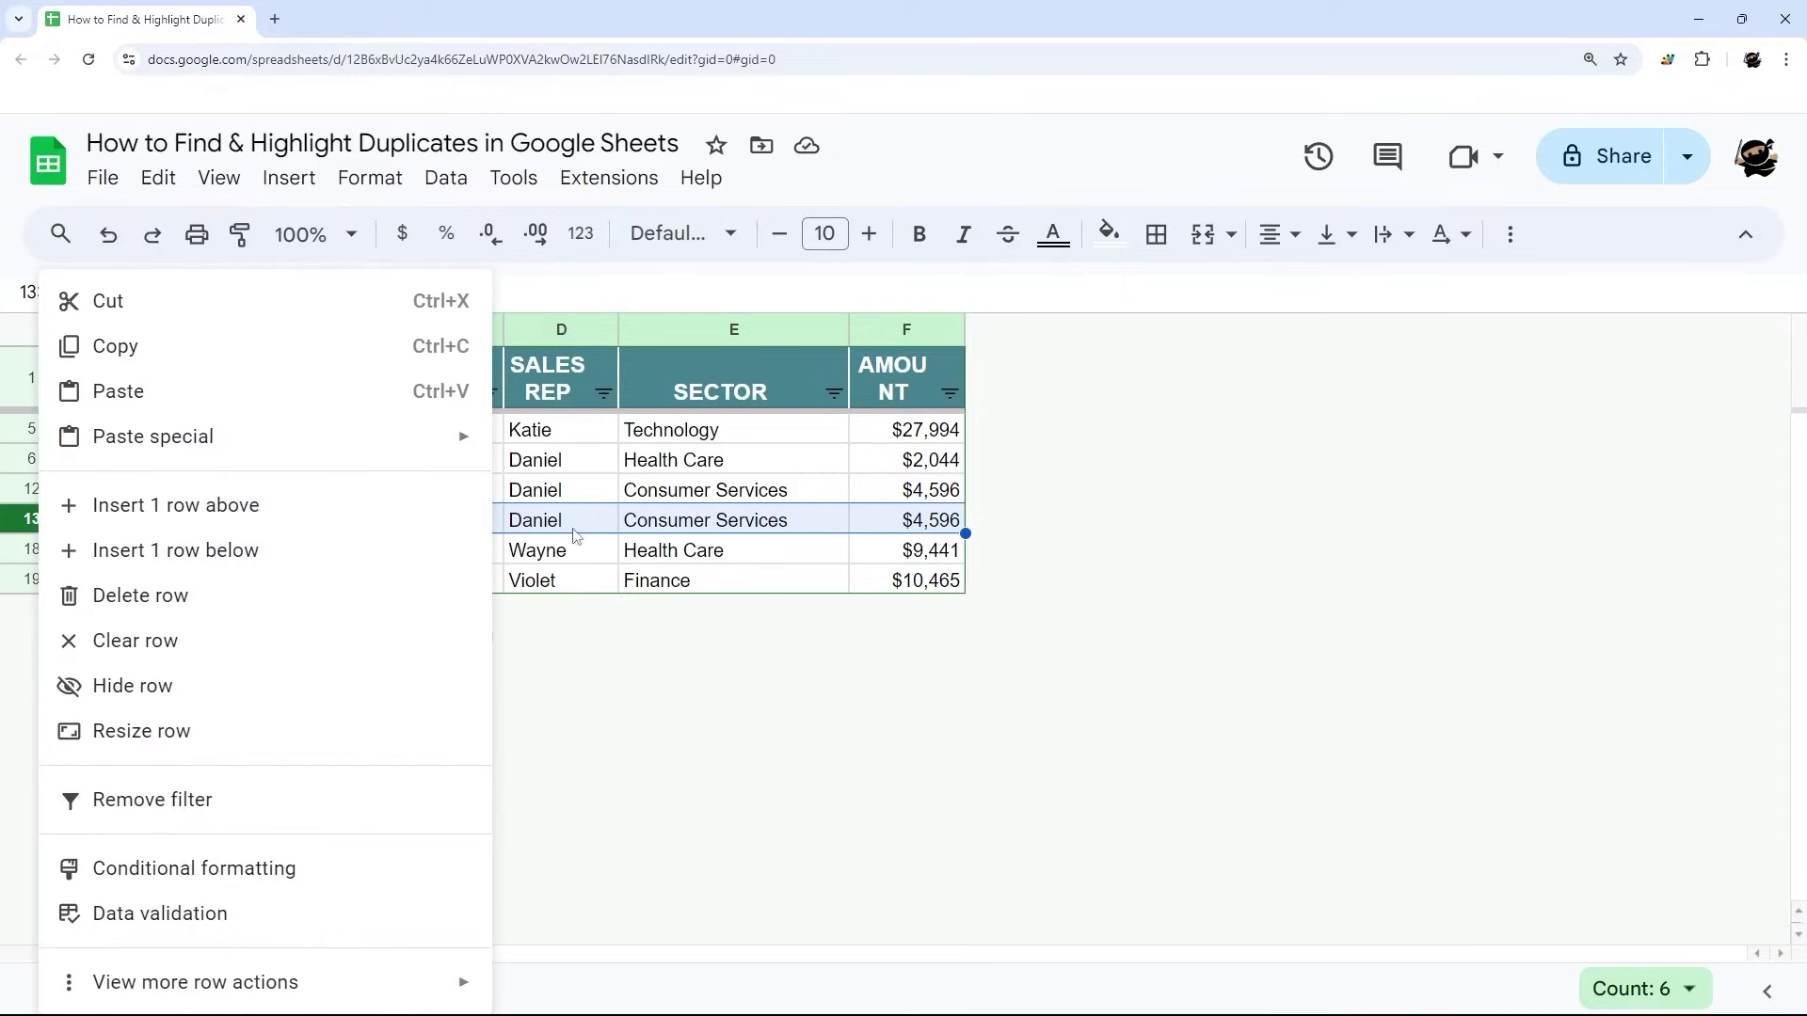
left_click(605, 528)
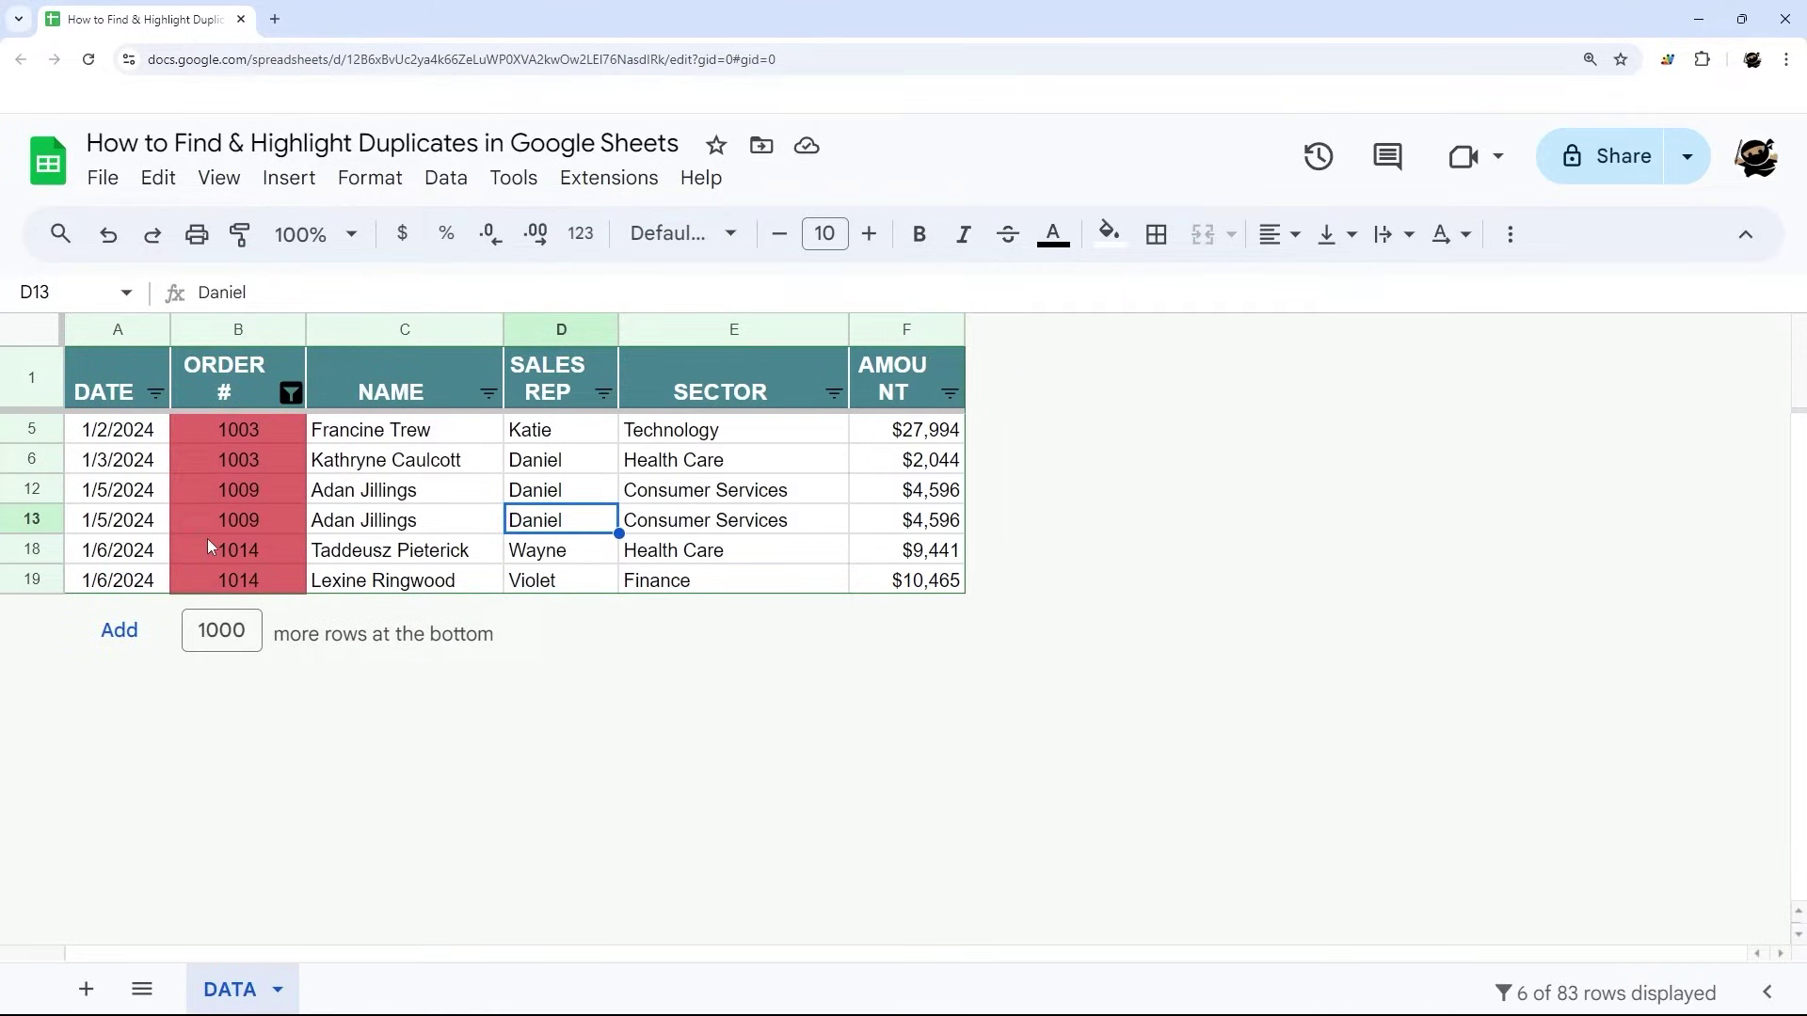
Reset the ORDER # column's color filter to None
left_click(290, 391)
mouse_move(363, 610)
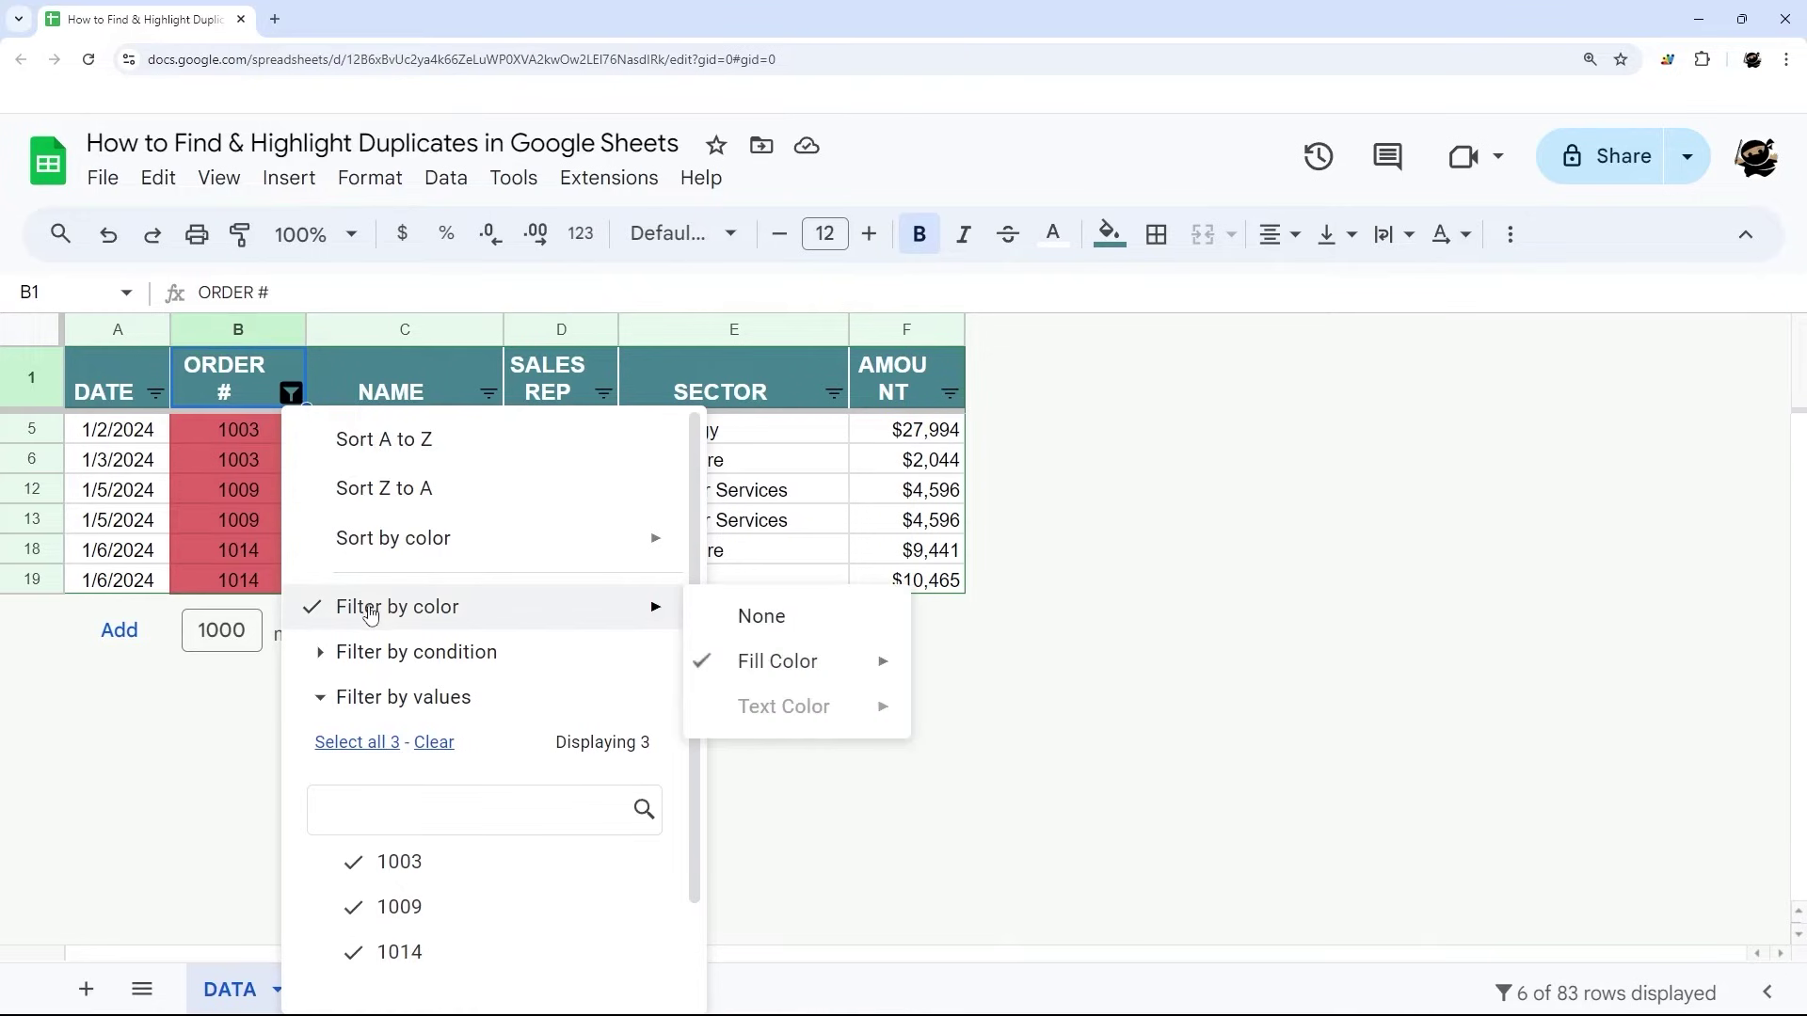
left_click(788, 618)
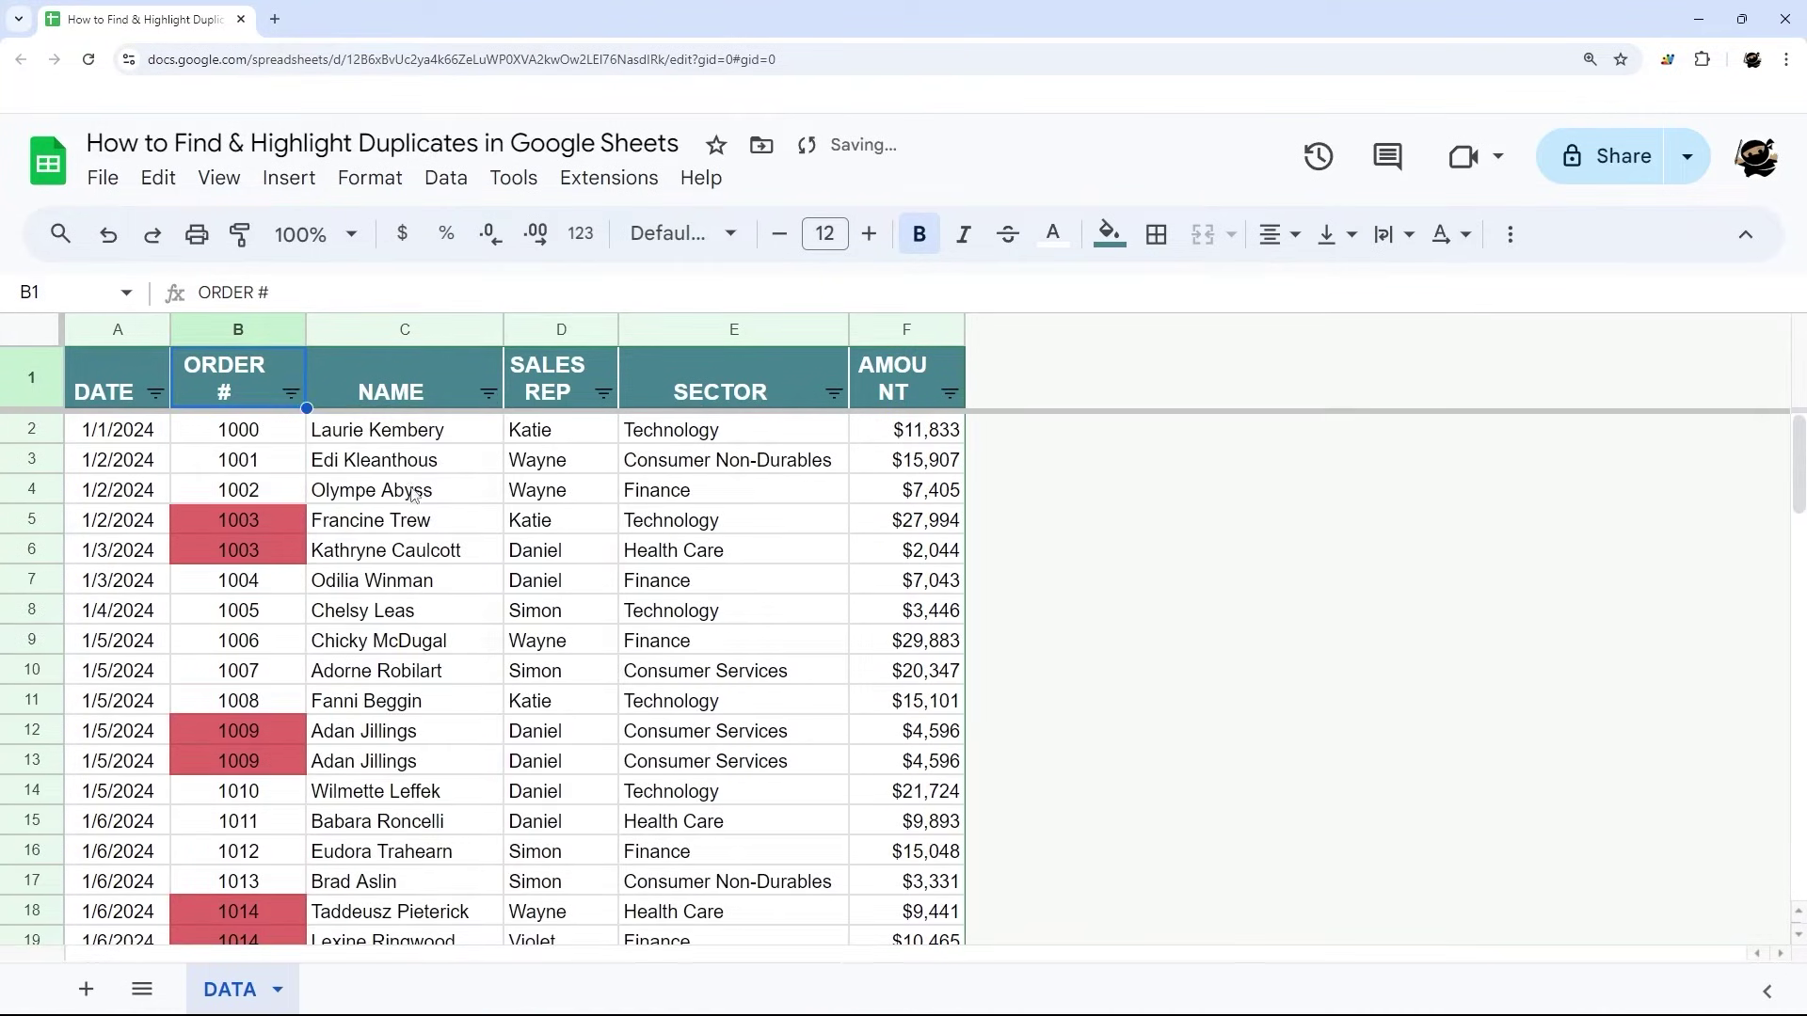
Compare the highlighted pairs in rows 5–6 and 12–13 to see whether the name matches as well as the order number
left_click(245, 524)
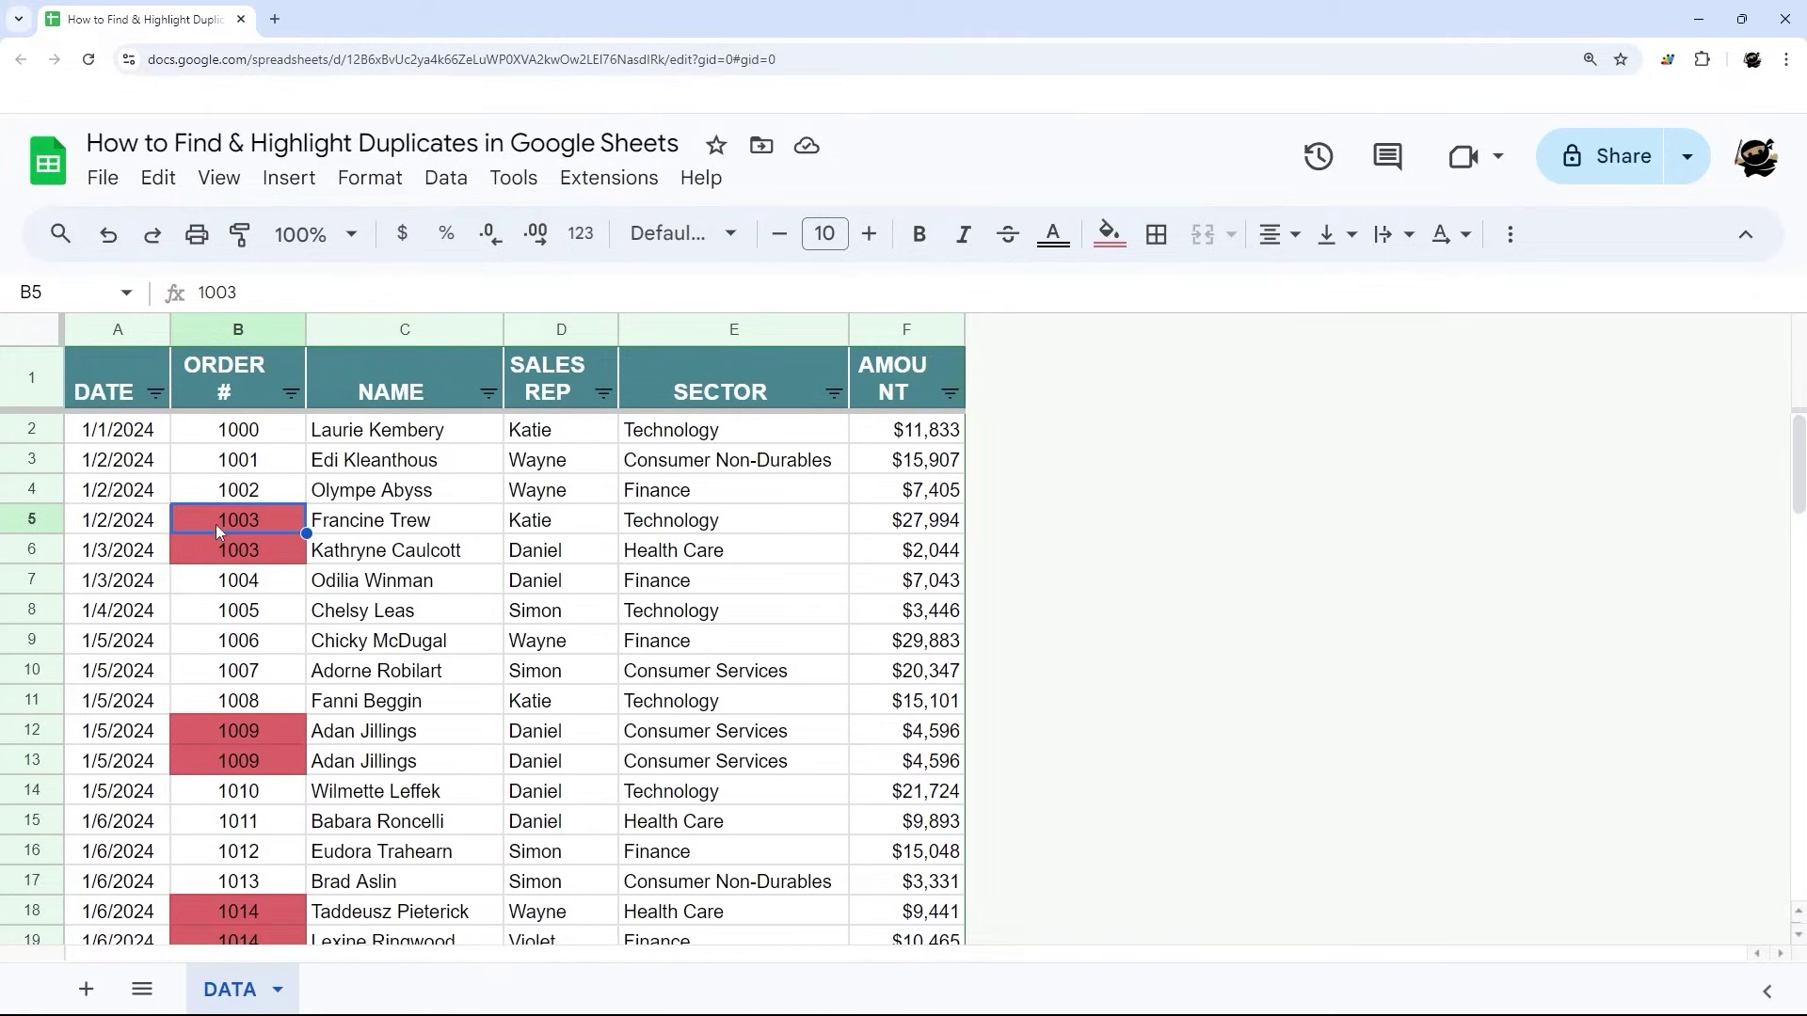
mouse_move(31, 519)
left_mouse_down()
mouse_move(31, 557)
mouse_move(47, 541)
left_mouse_up()
left_click(249, 550)
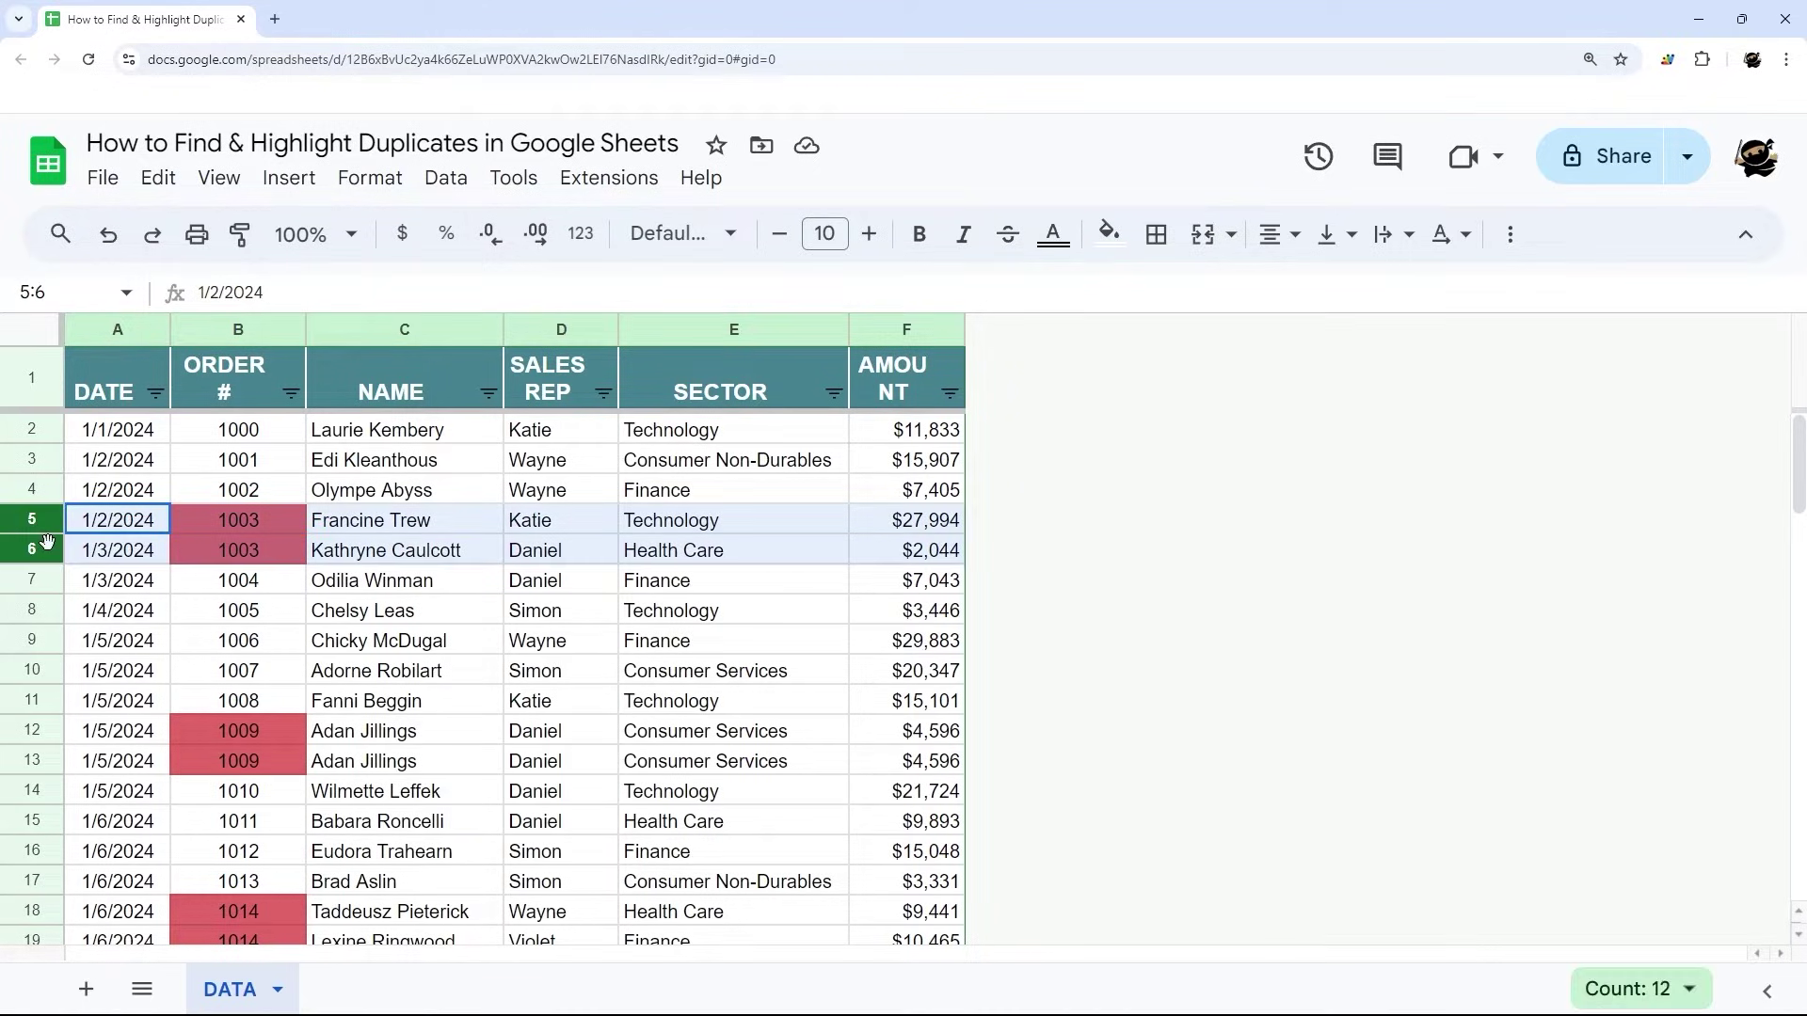
left_click(251, 546)
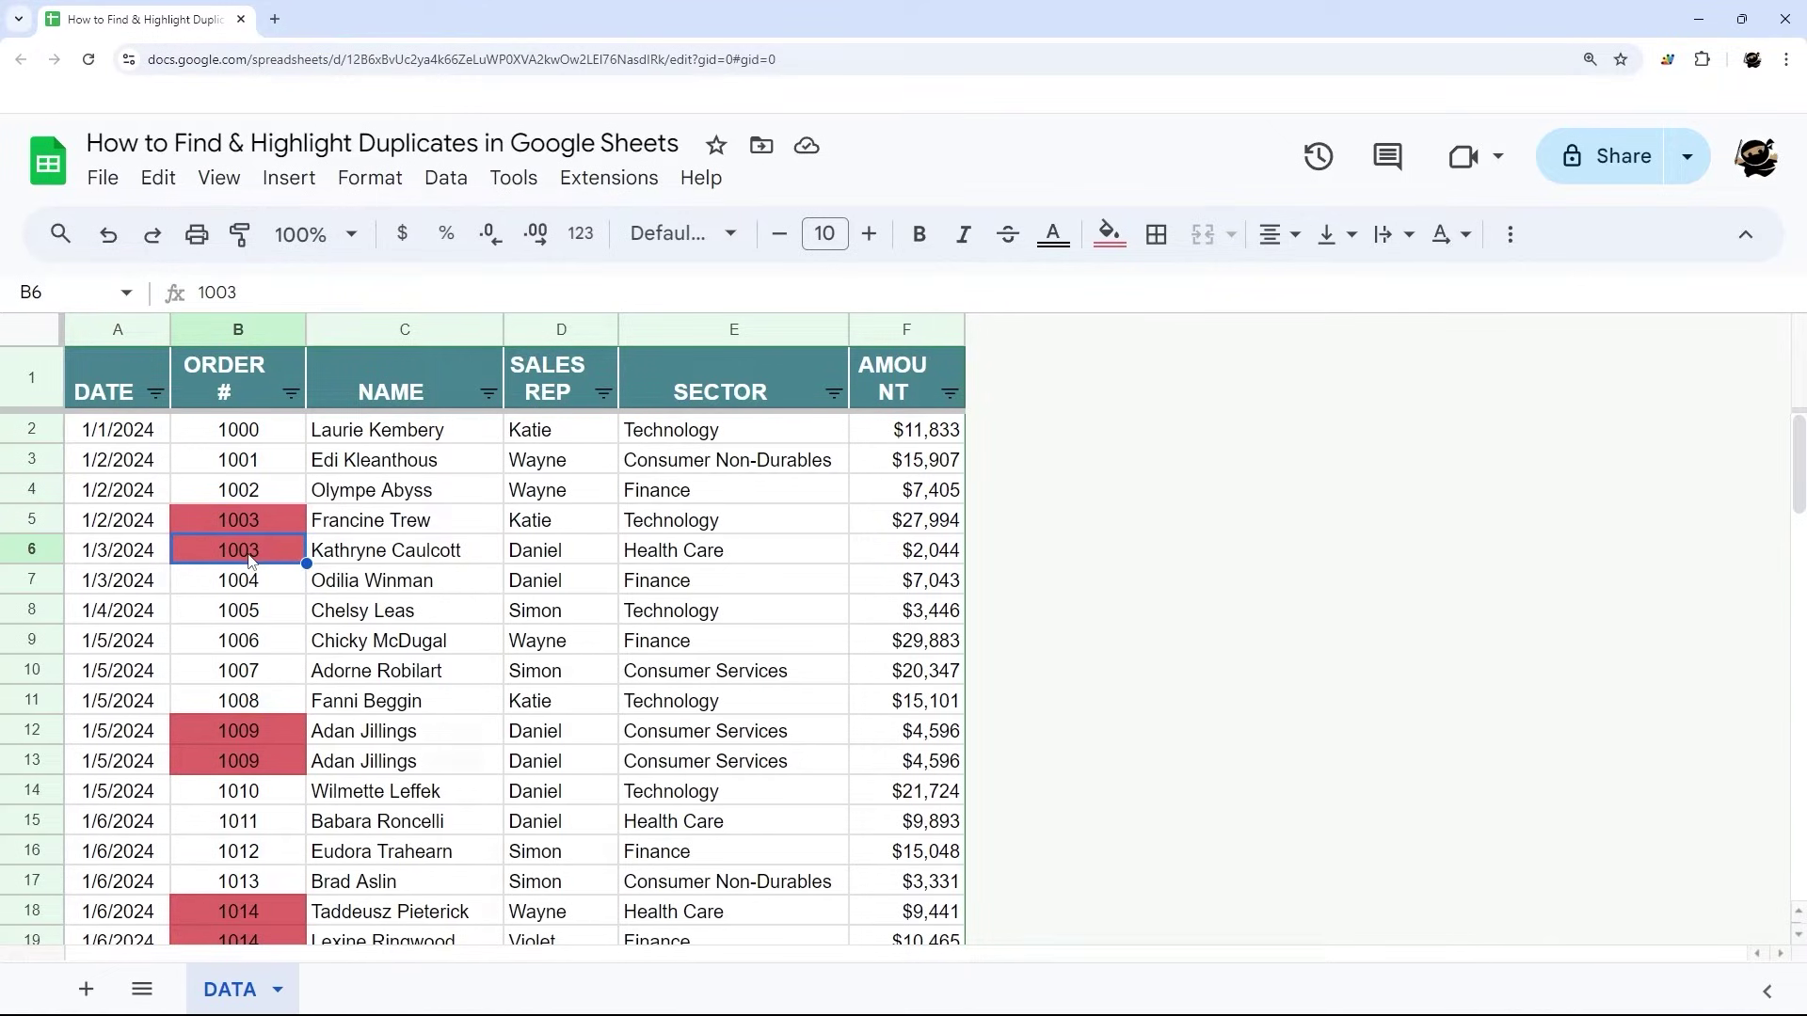
left_click_drag(240, 589, 236, 792)
left_click(245, 556)
scroll(294, 565, "down", 1)
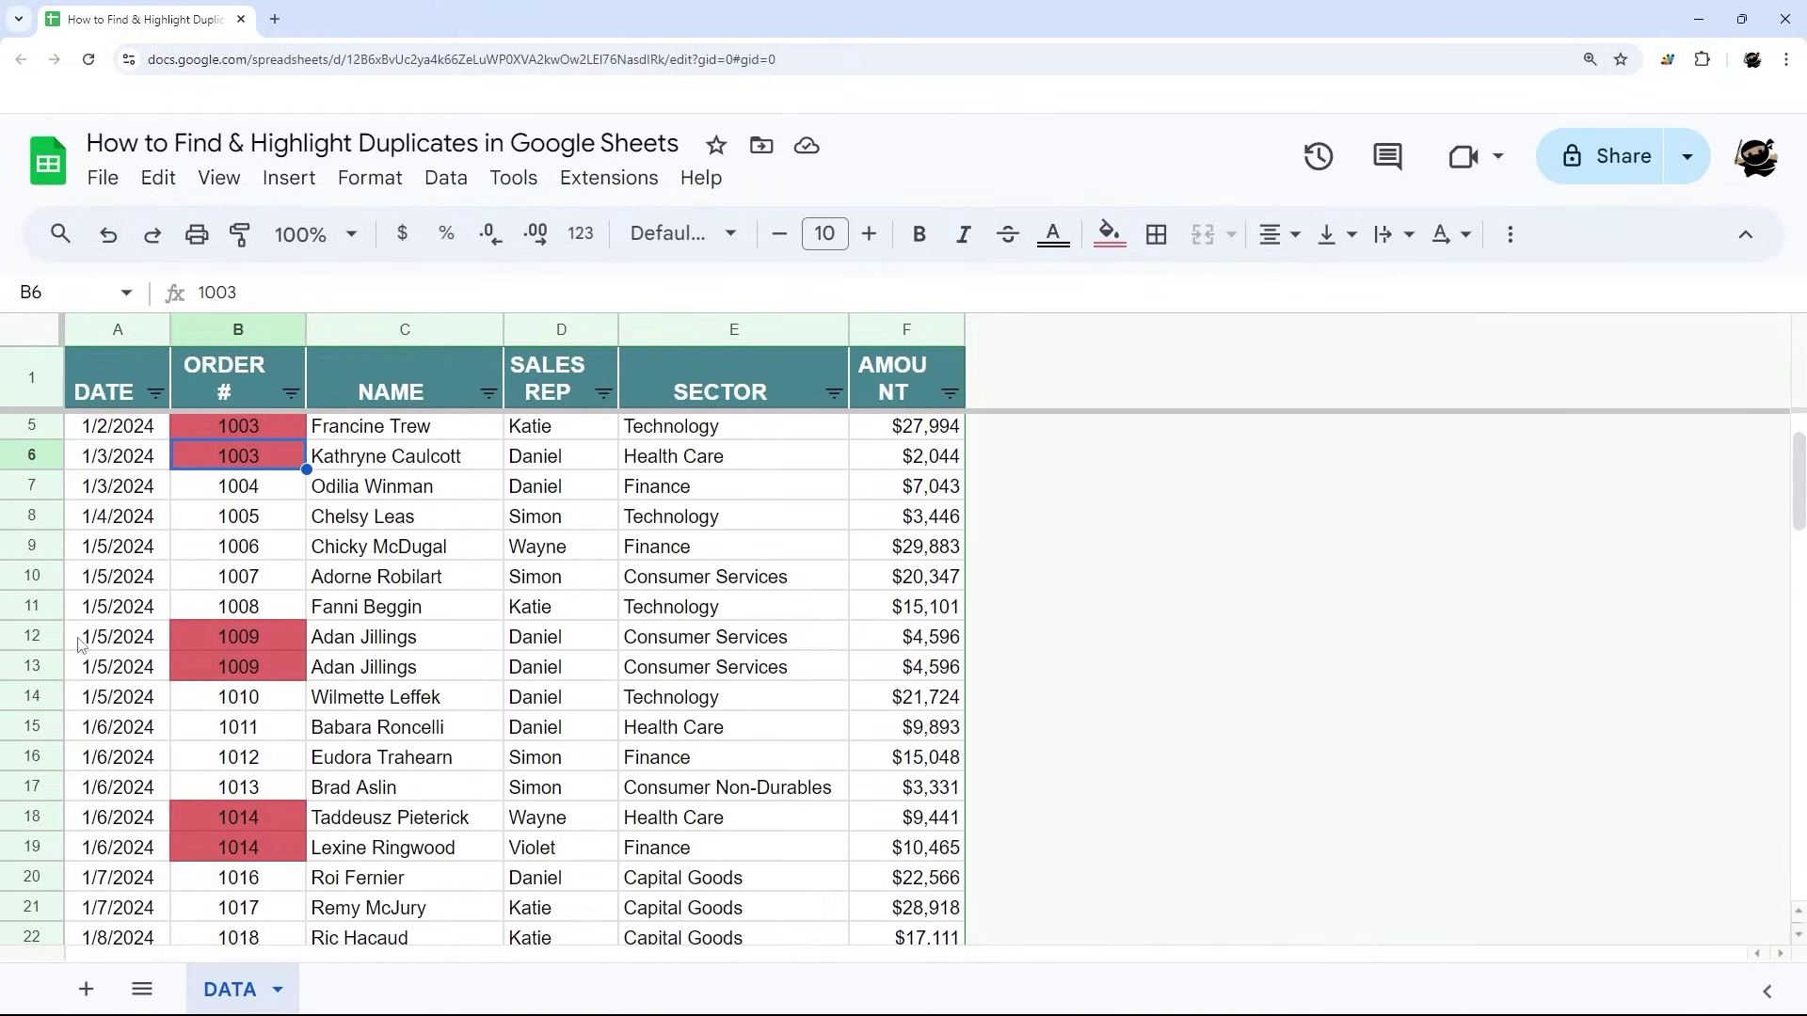
left_click_drag(33, 637, 33, 667)
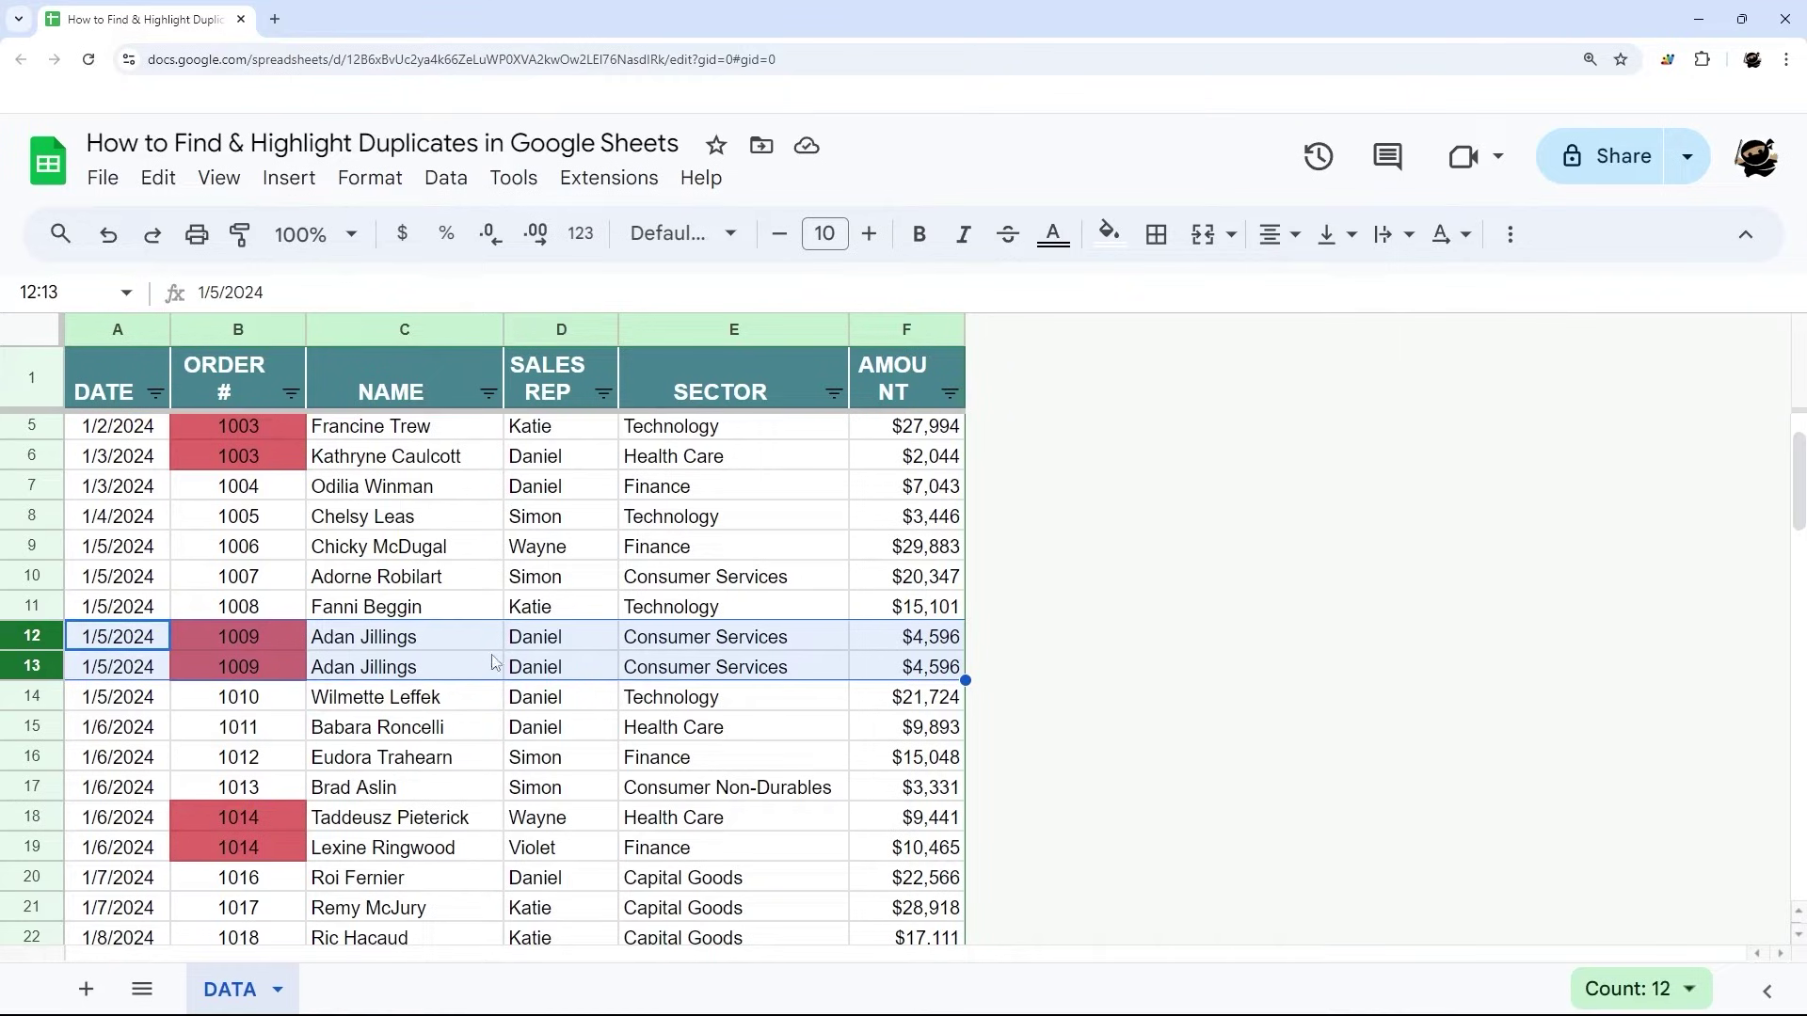
scroll(459, 657, "up", 1)
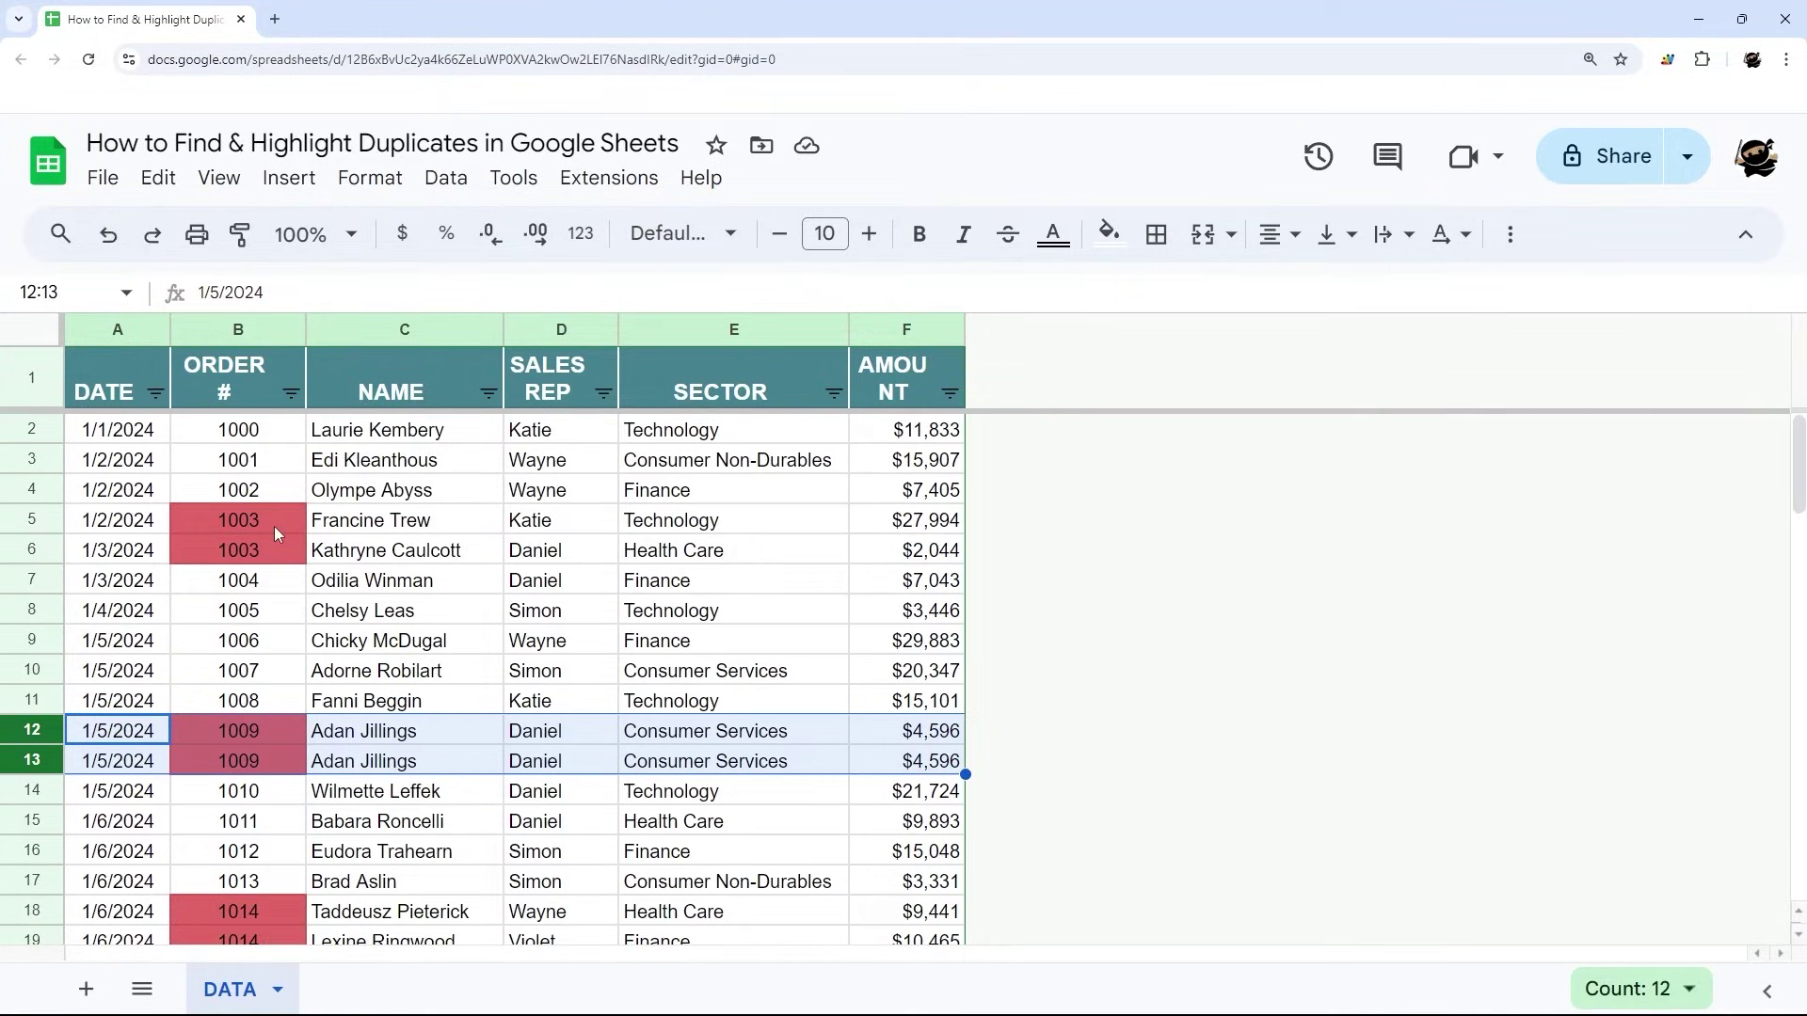
Extend the existing duplicate conditional format rule to apply to the range A2:F84
left_click(250, 444)
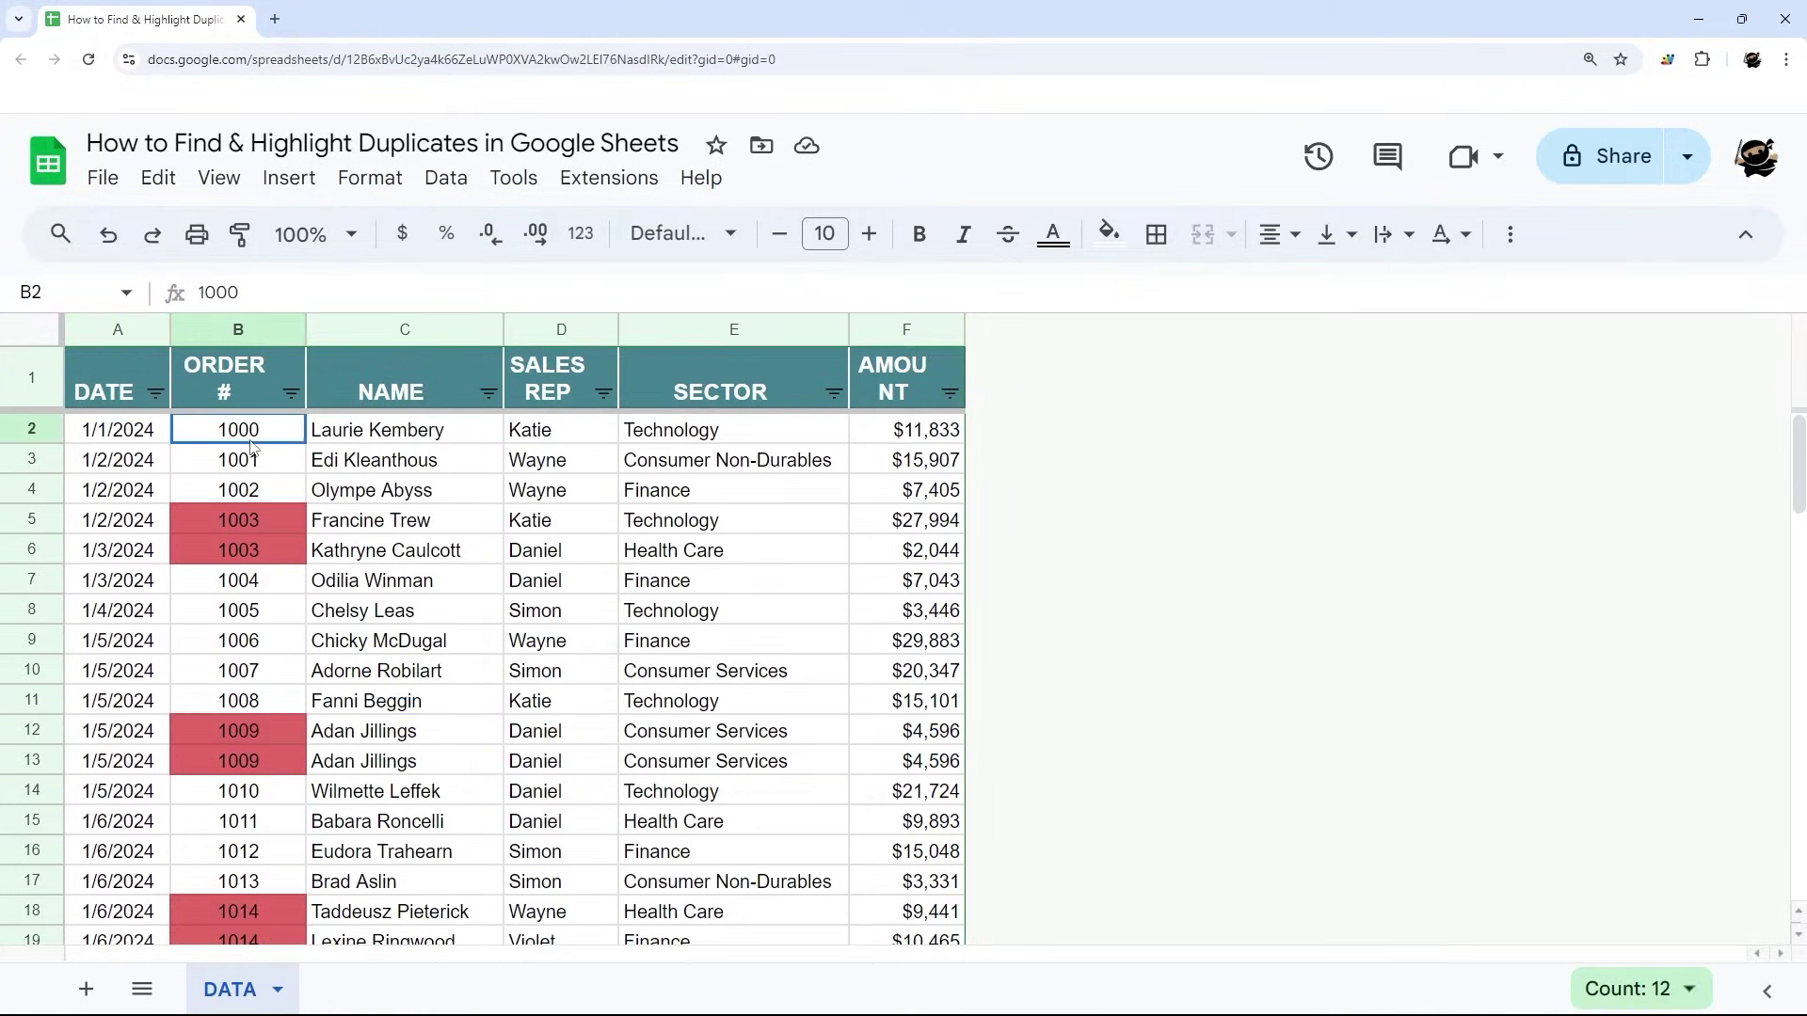
left_click(369, 178)
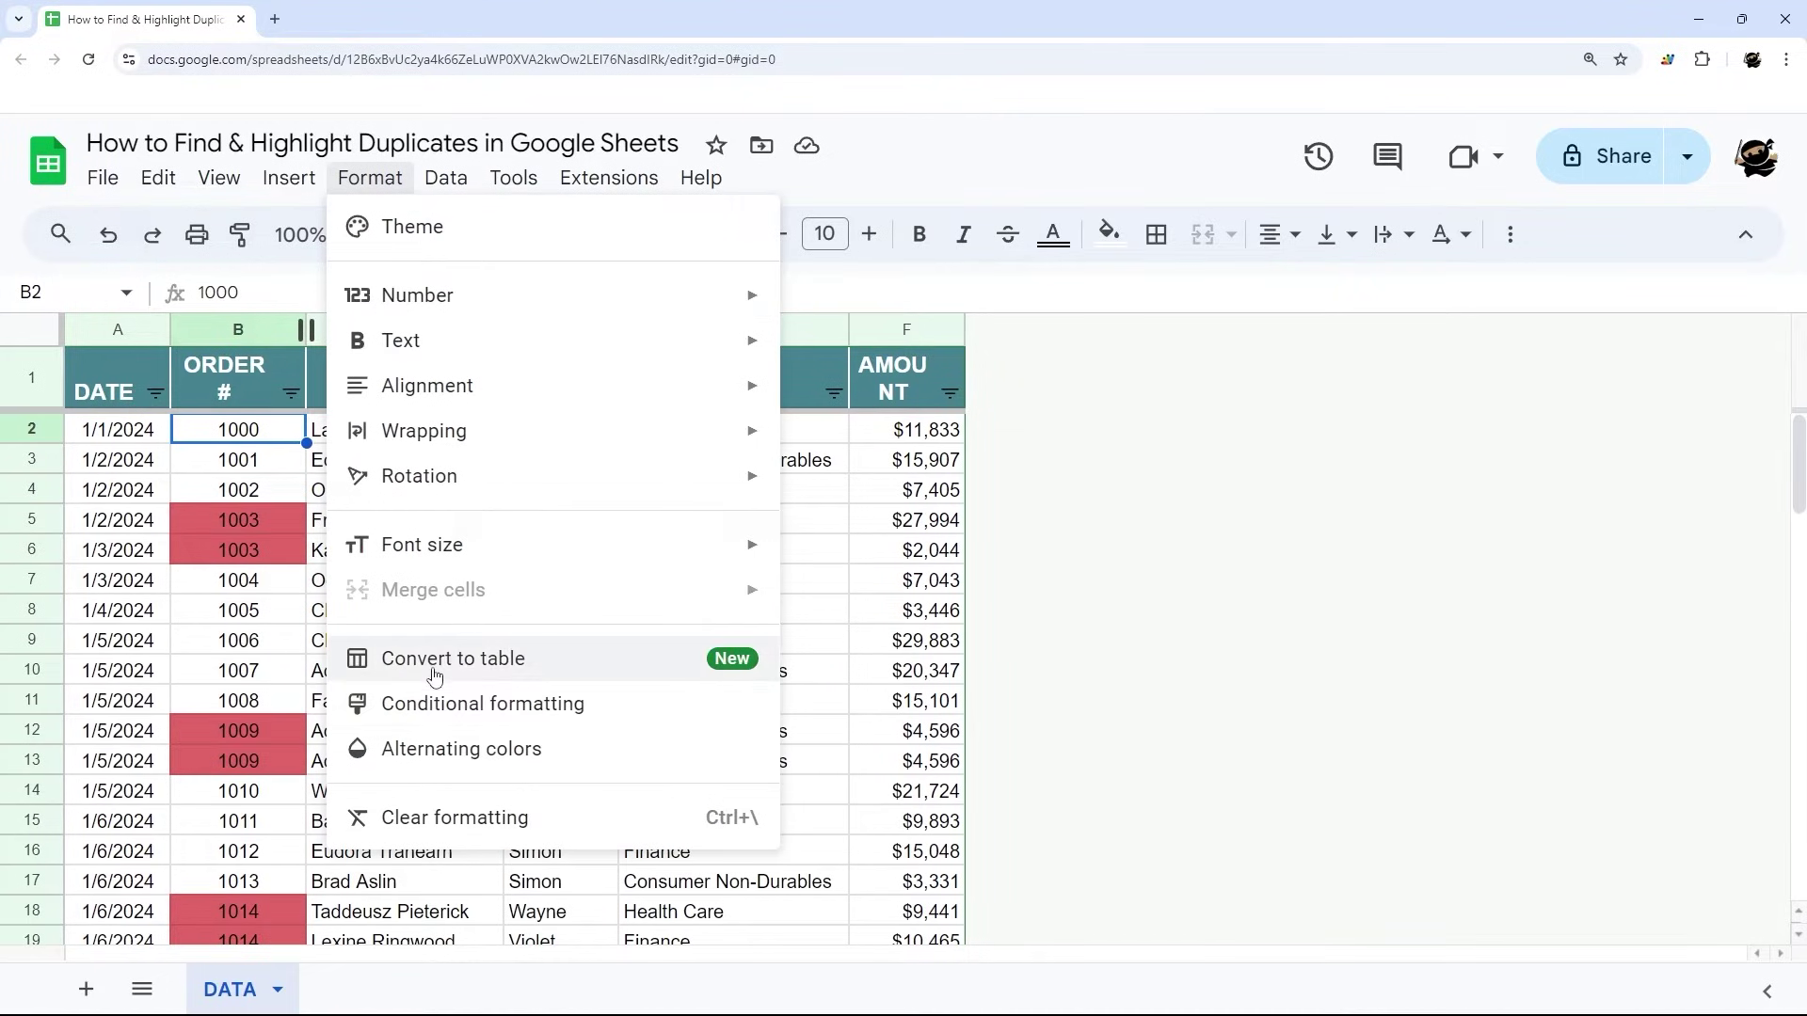
left_click(432, 704)
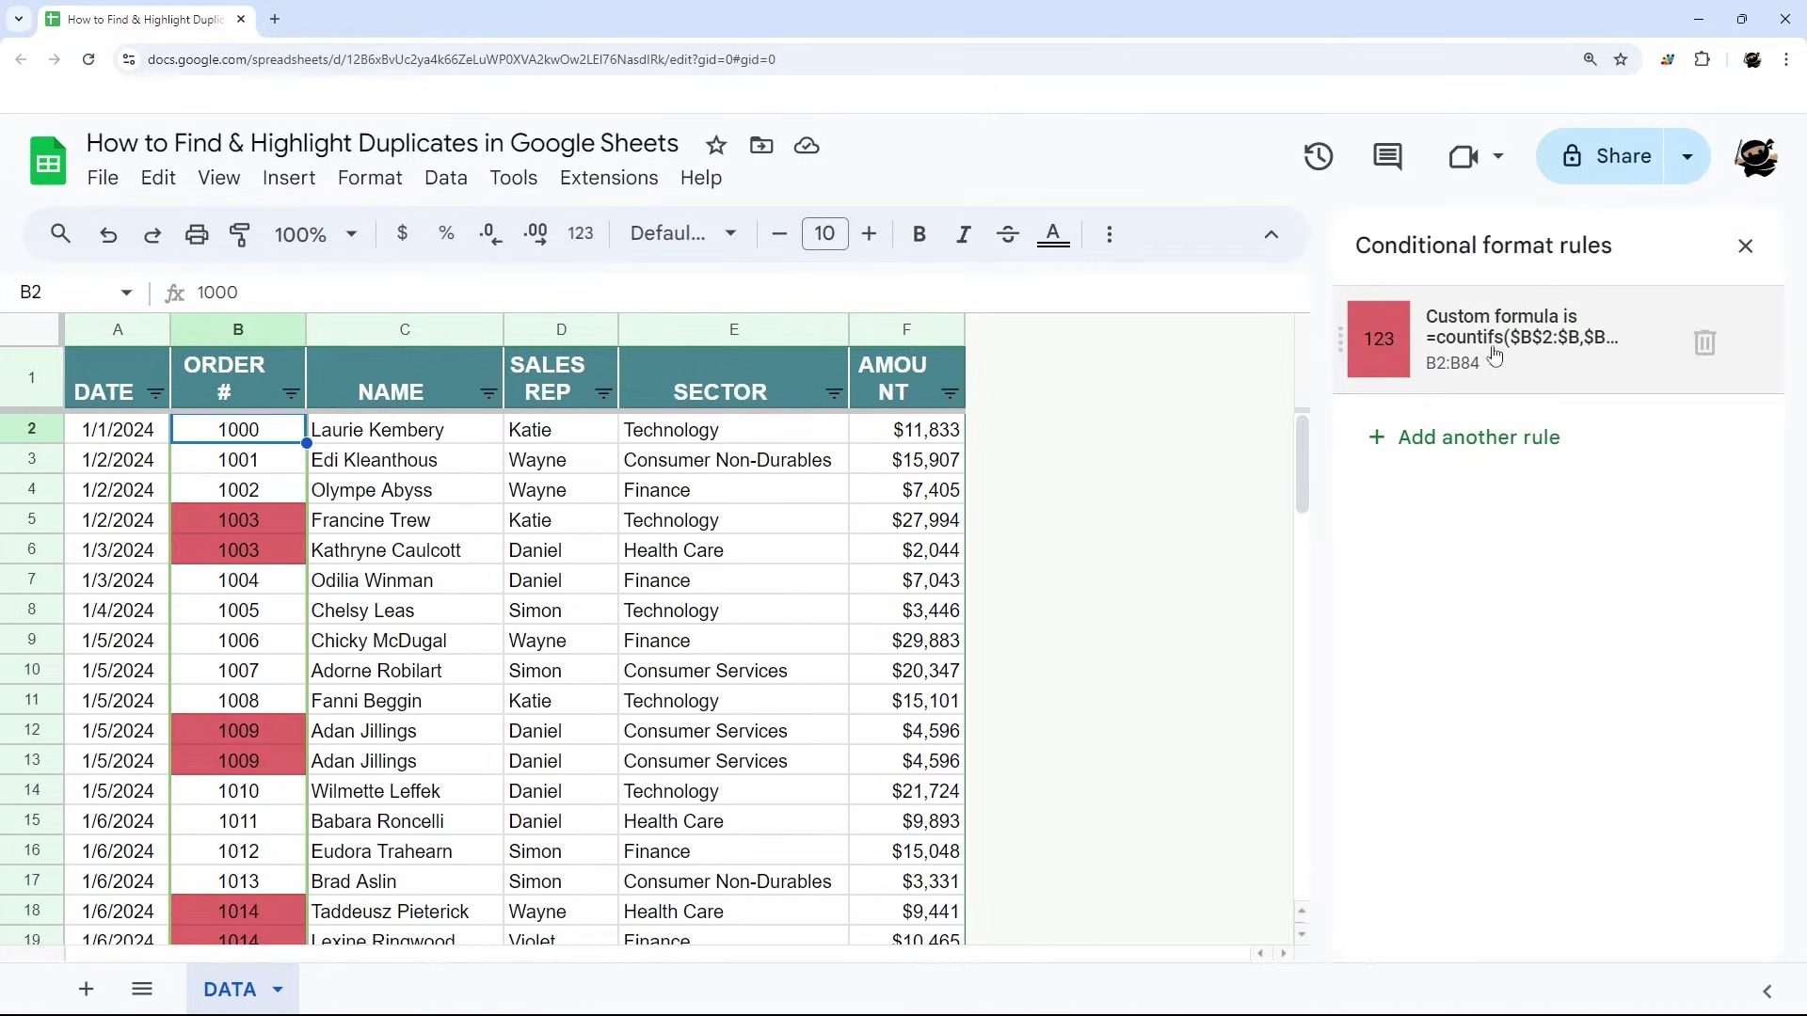
left_click(1464, 354)
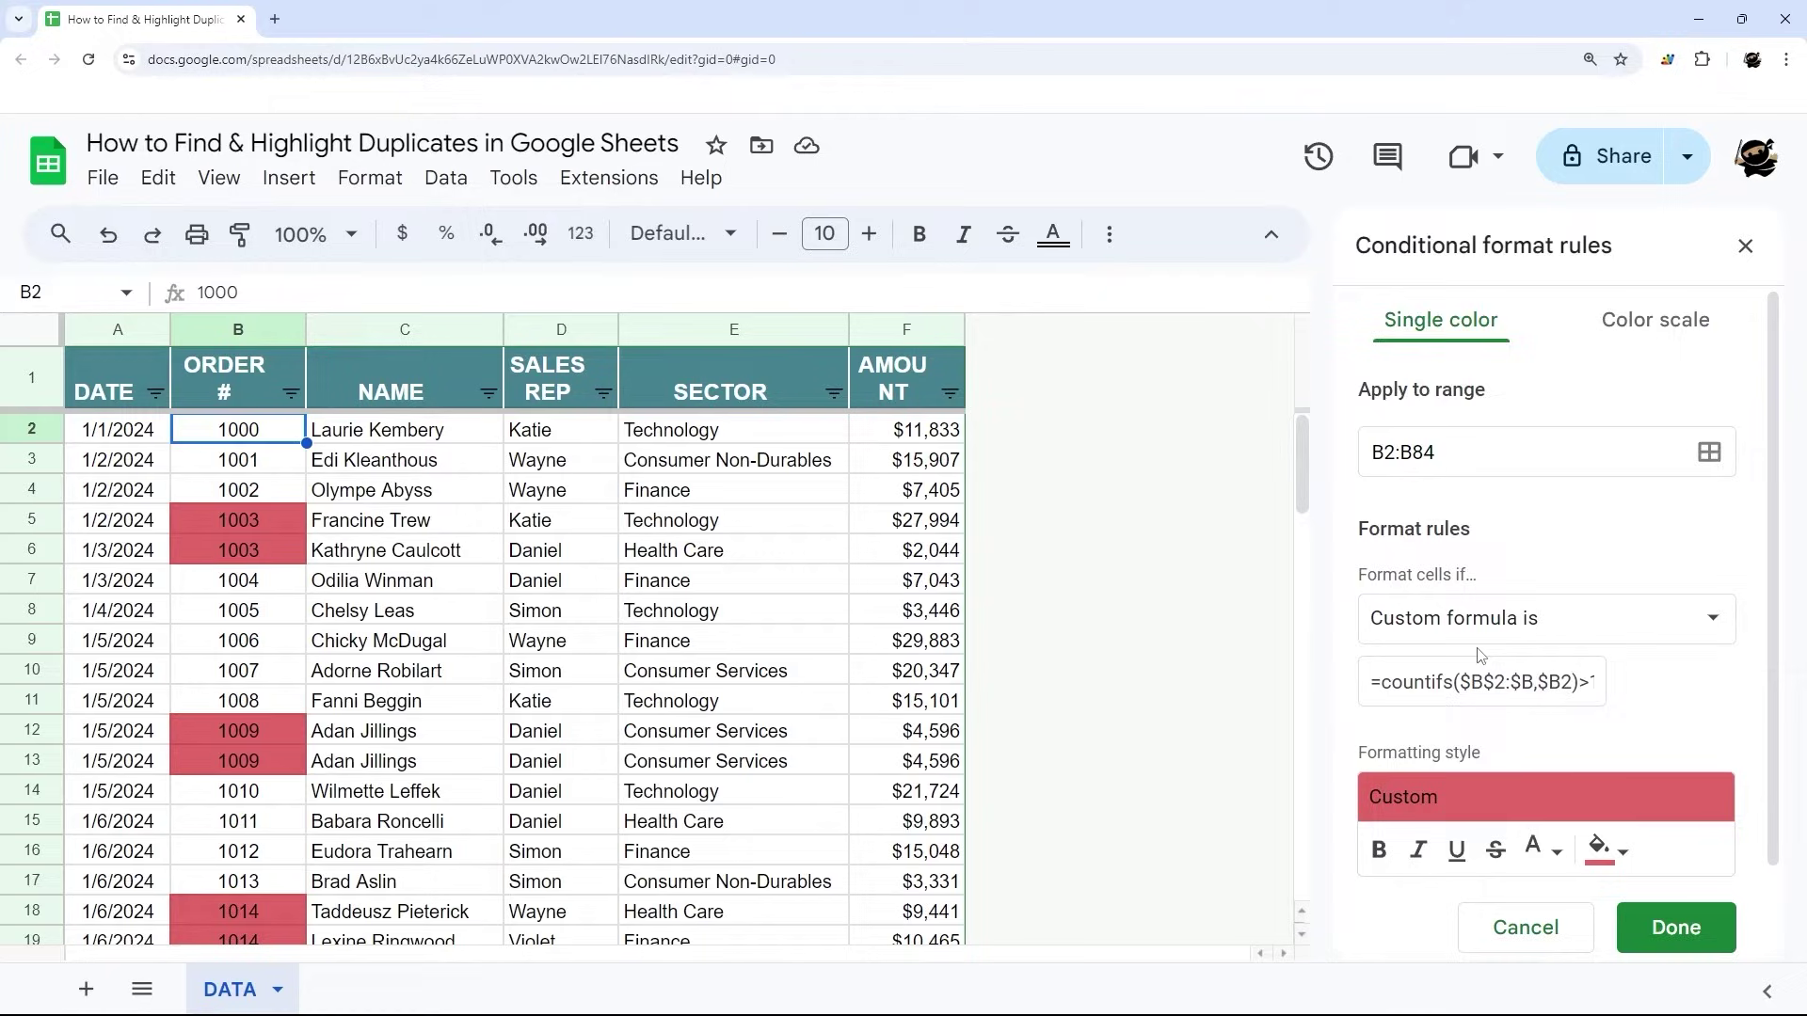
scroll(1484, 621, "down", 1)
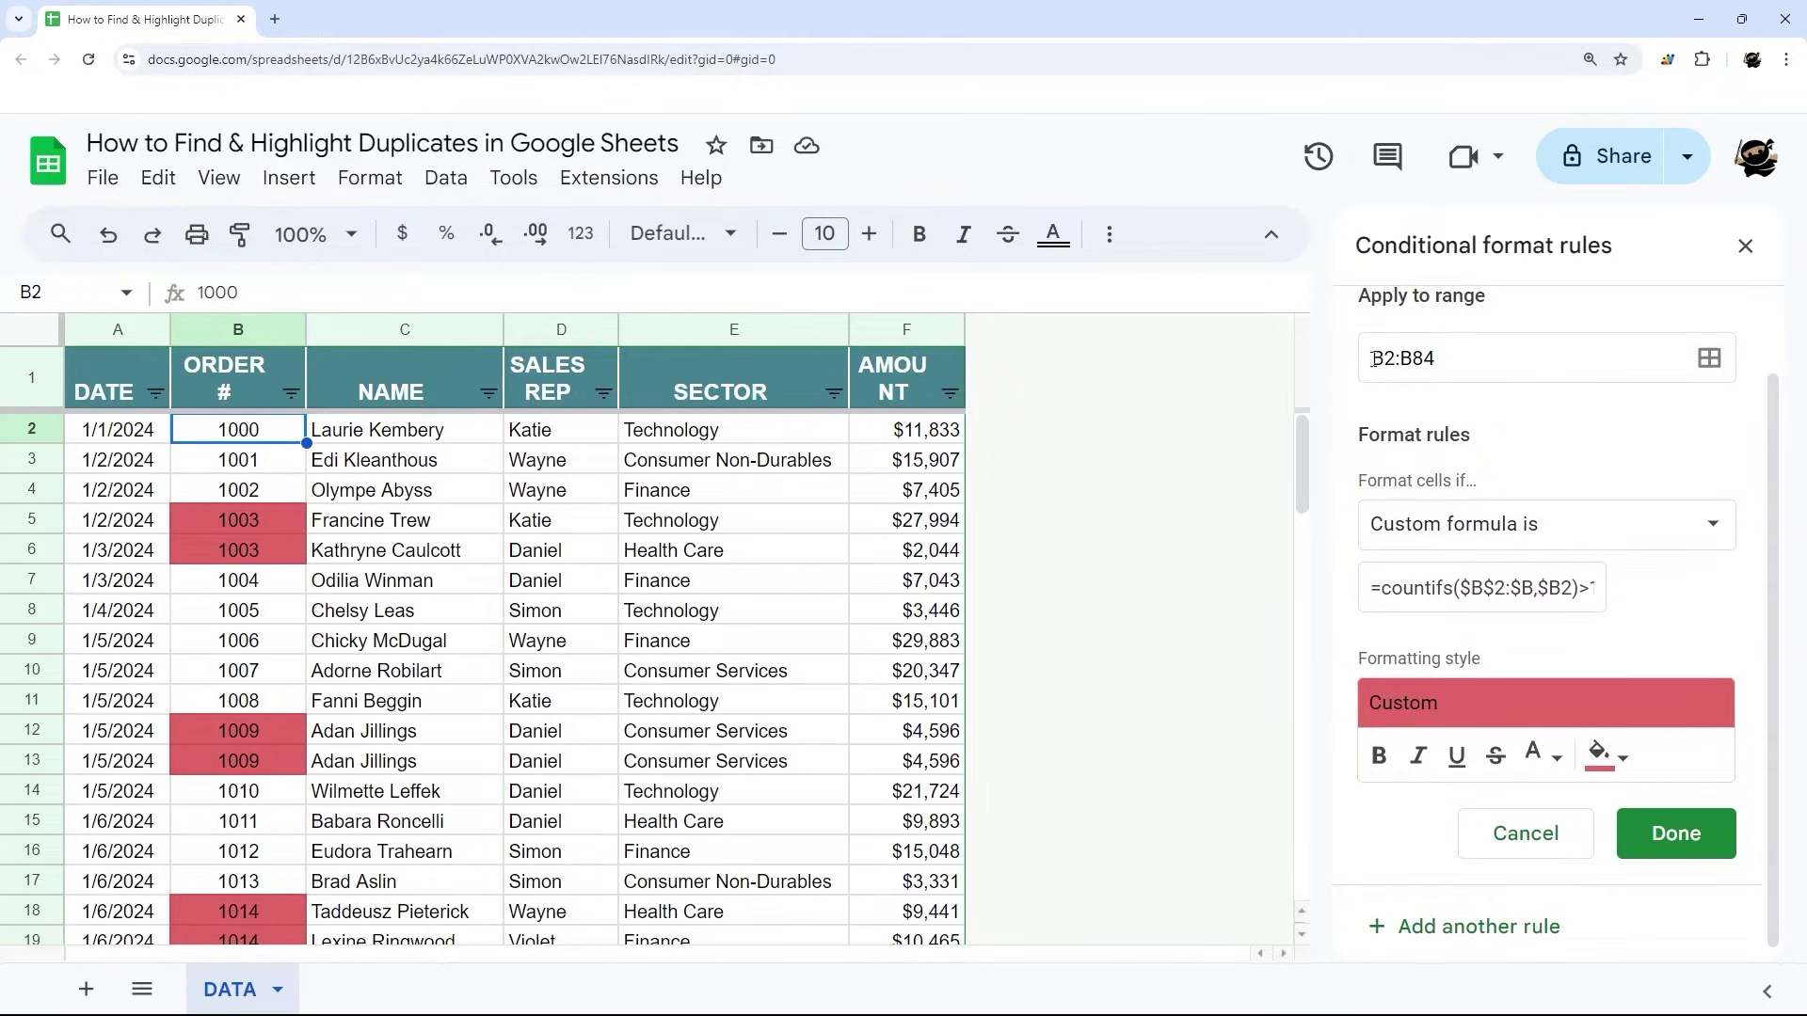
left_click_drag(1375, 359, 1462, 358)
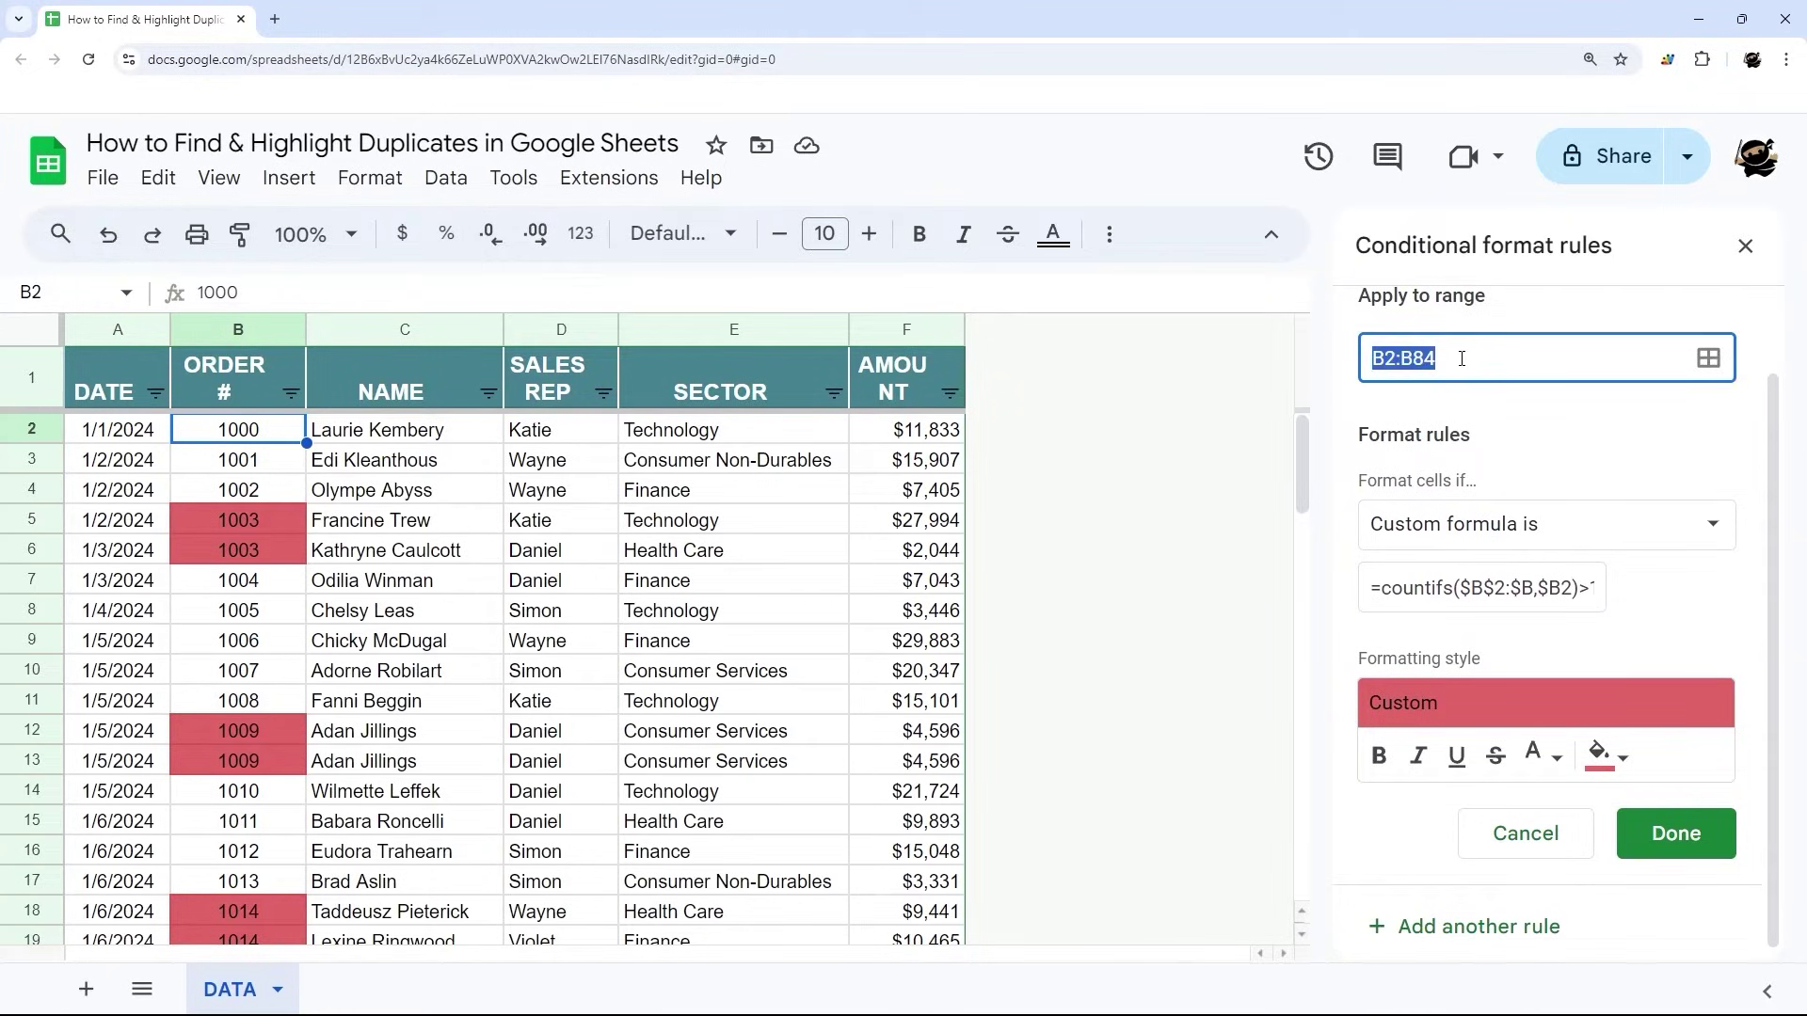
left_click(1382, 361)
key("BackSpace")
type("A")
key("Delete")
type("F")
left_click(1477, 422)
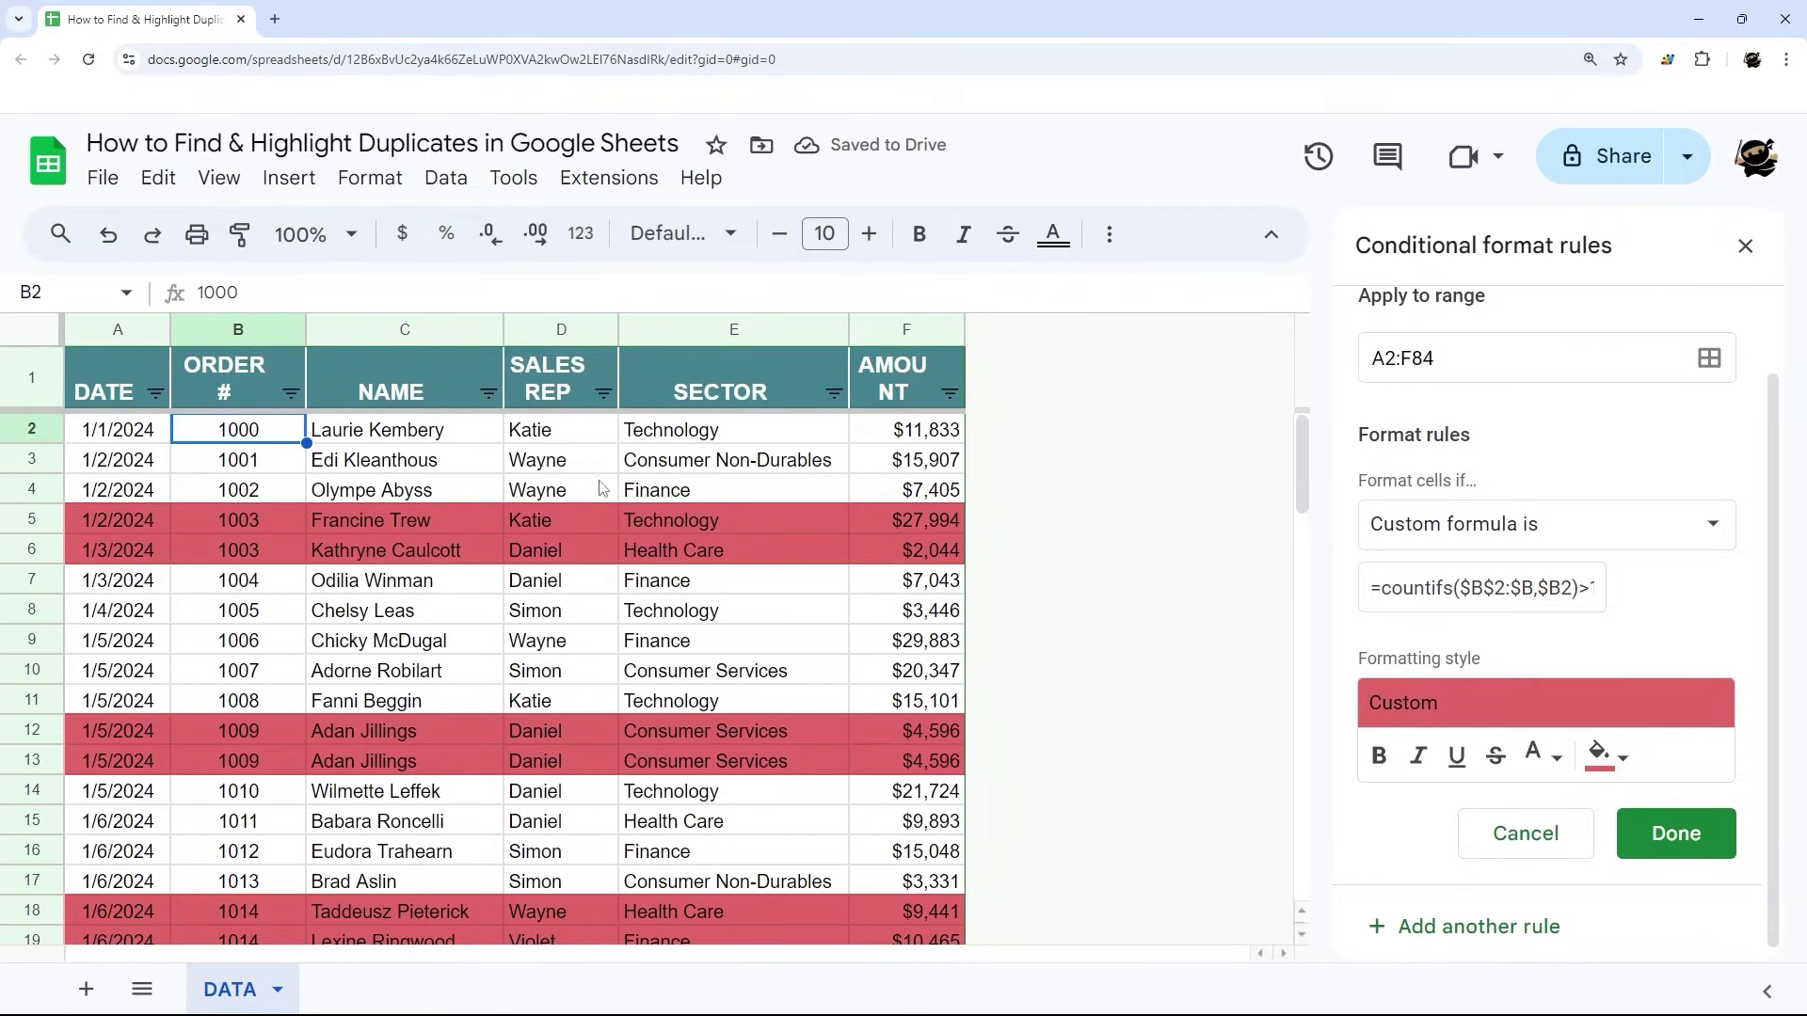
Add the name column as a second criterion, making the rule's custom formula =countifs($B$2:$B,$B2,$C$2:$C,$C2)>1
scroll(254, 607, "down", 1)
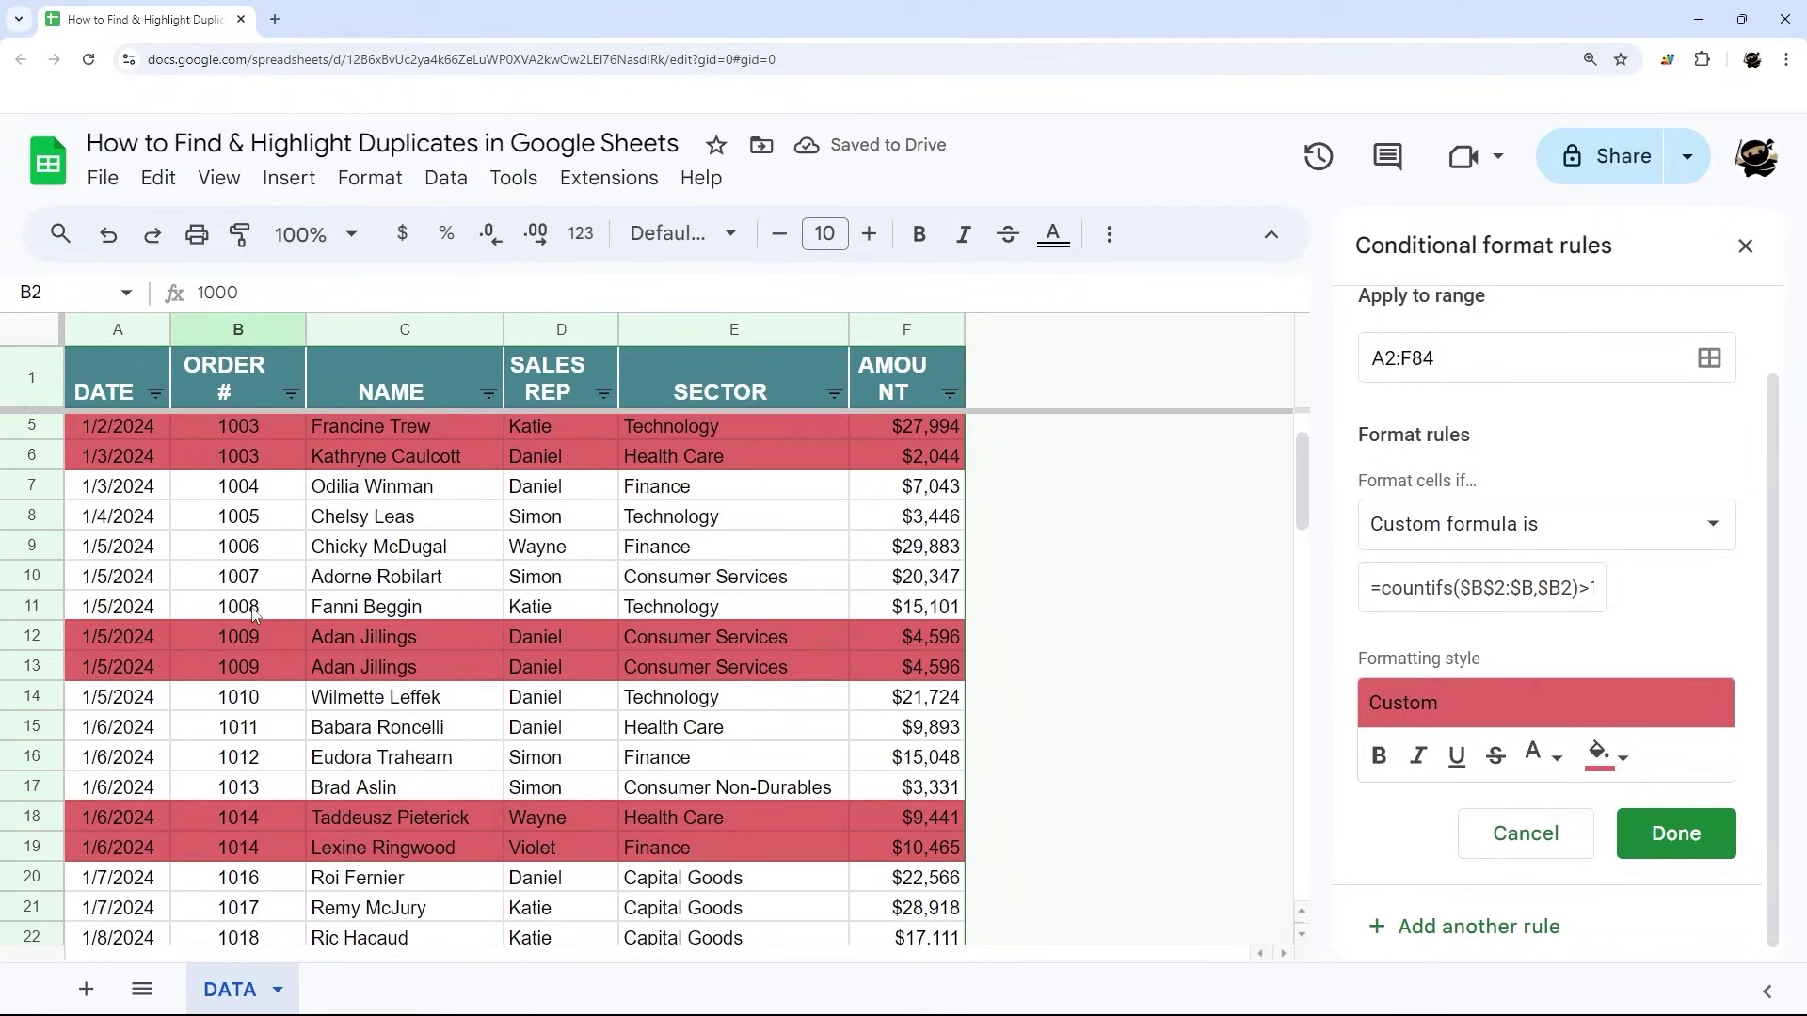
scroll(254, 614, "up", 1)
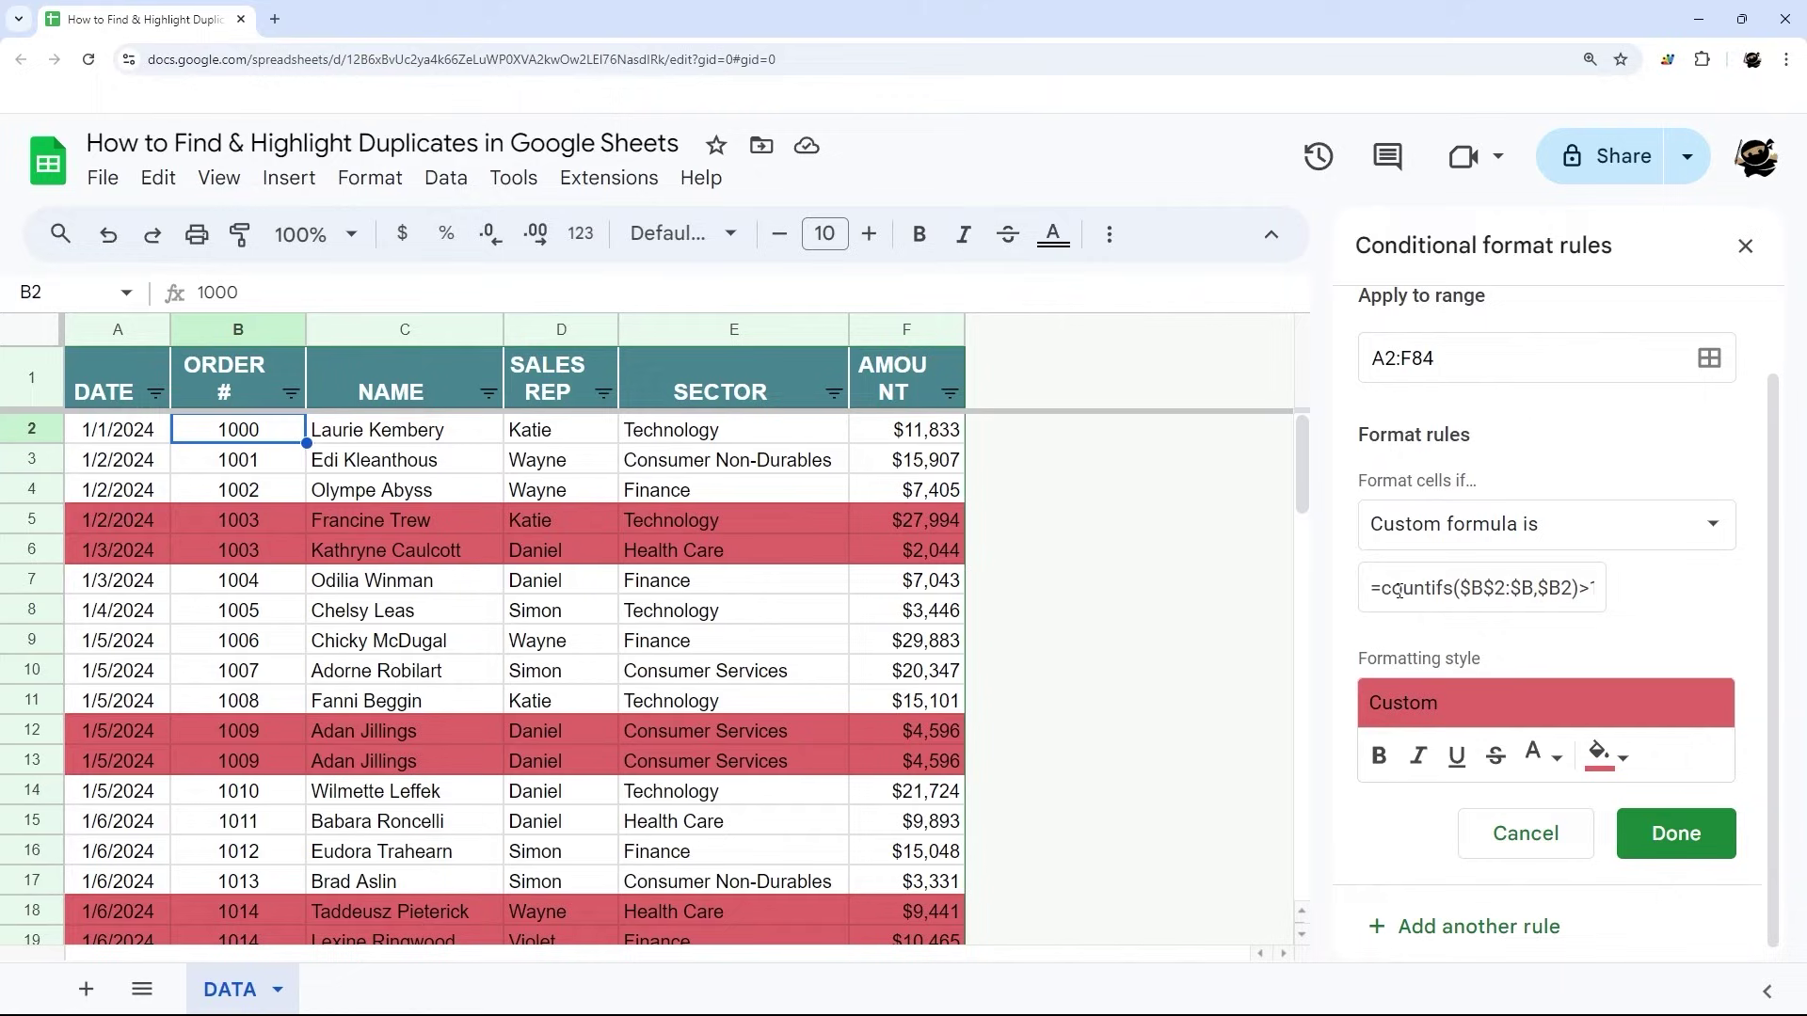
left_click_drag(1380, 591, 1576, 587)
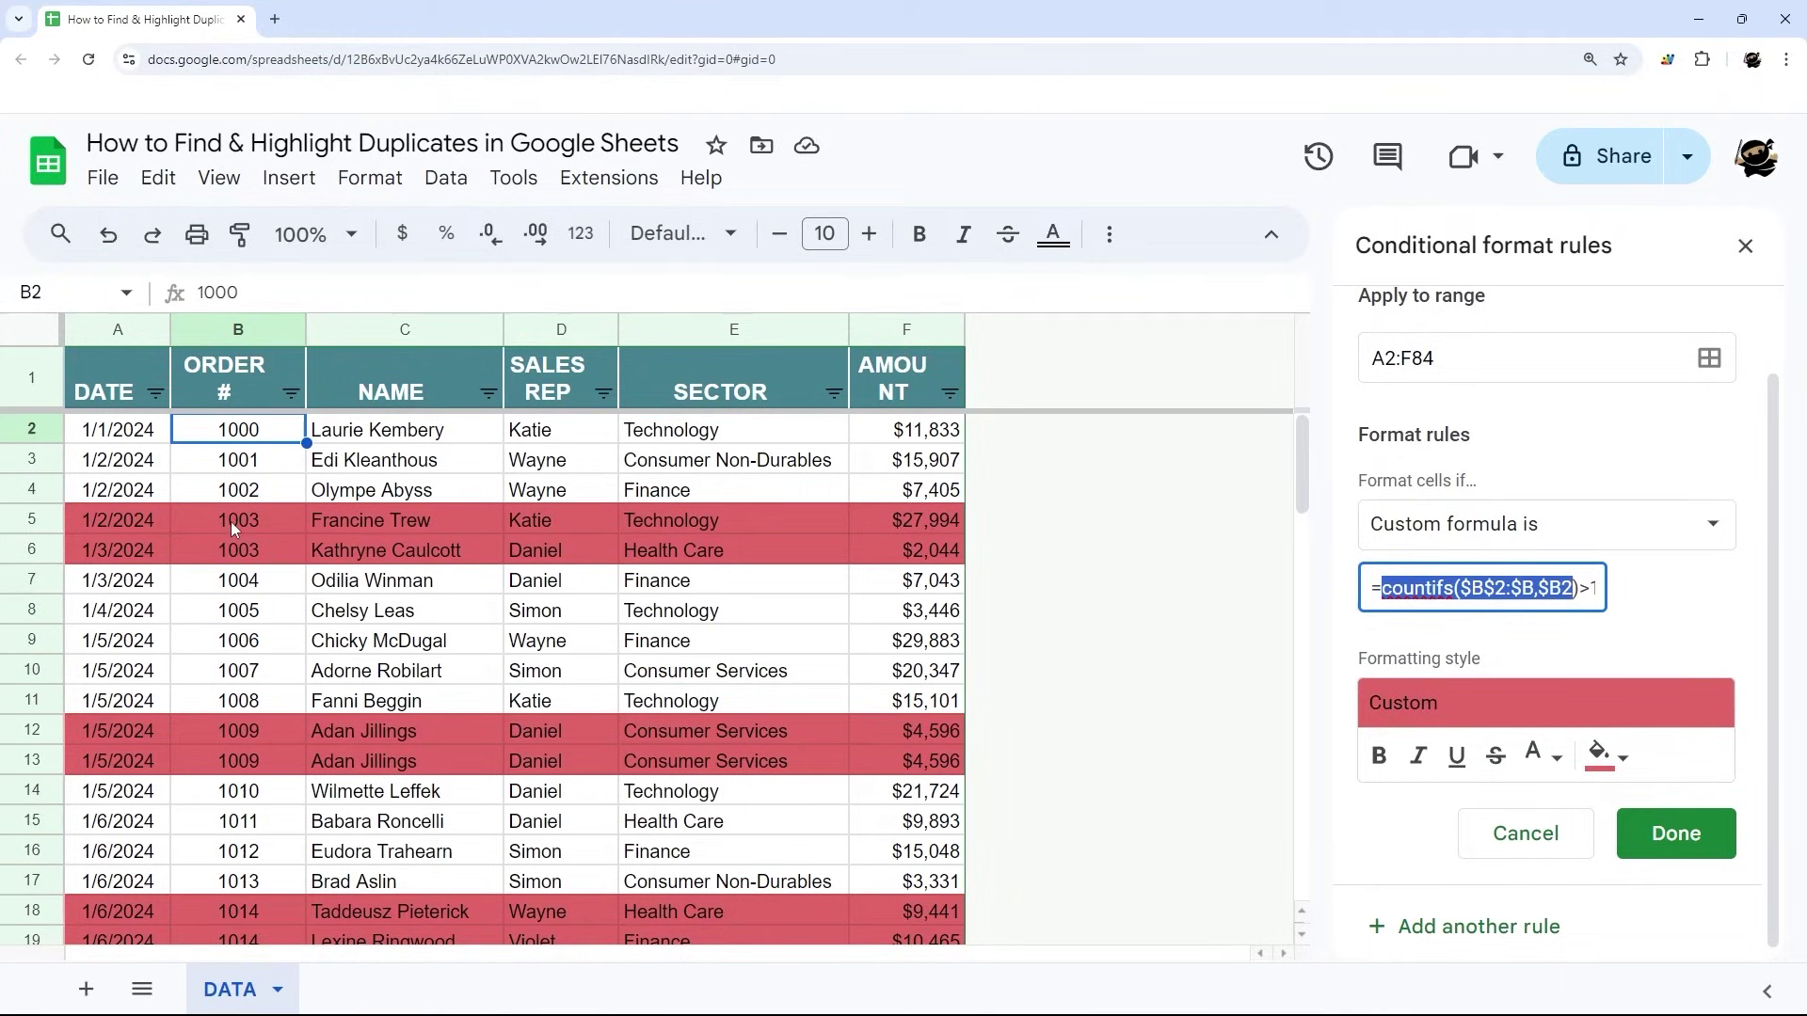
left_click(1575, 584)
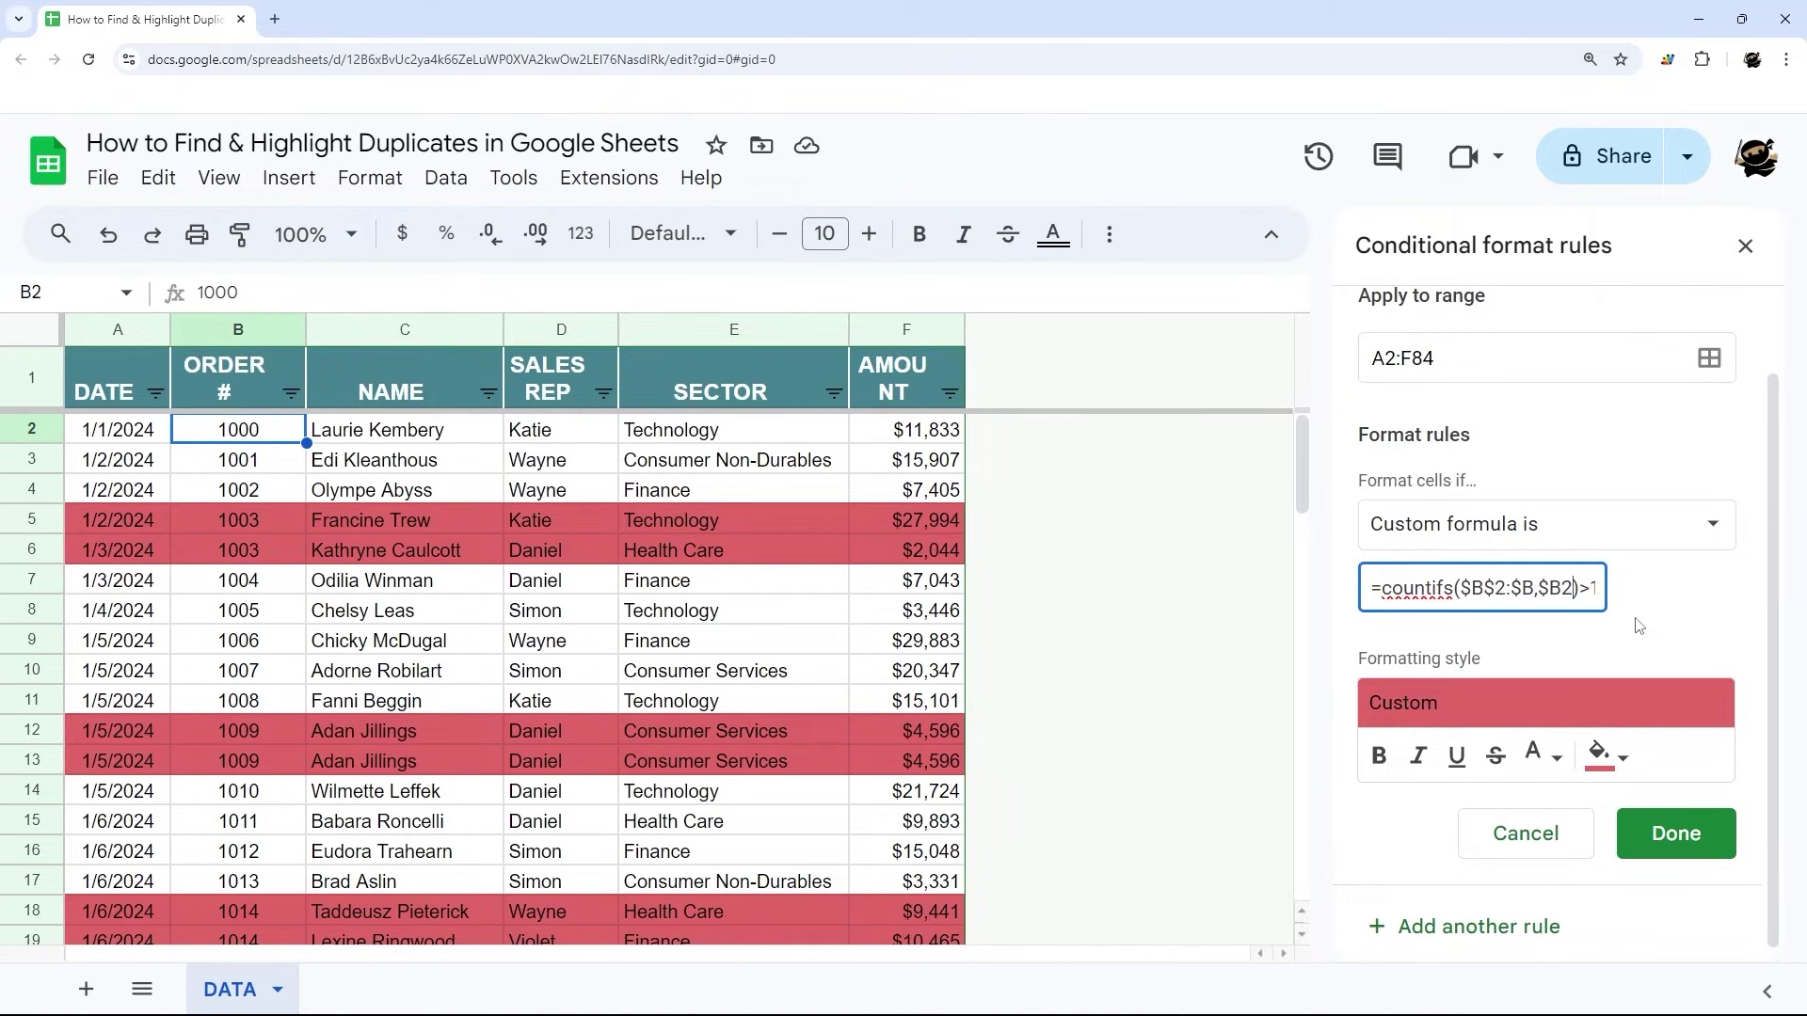
type(",")
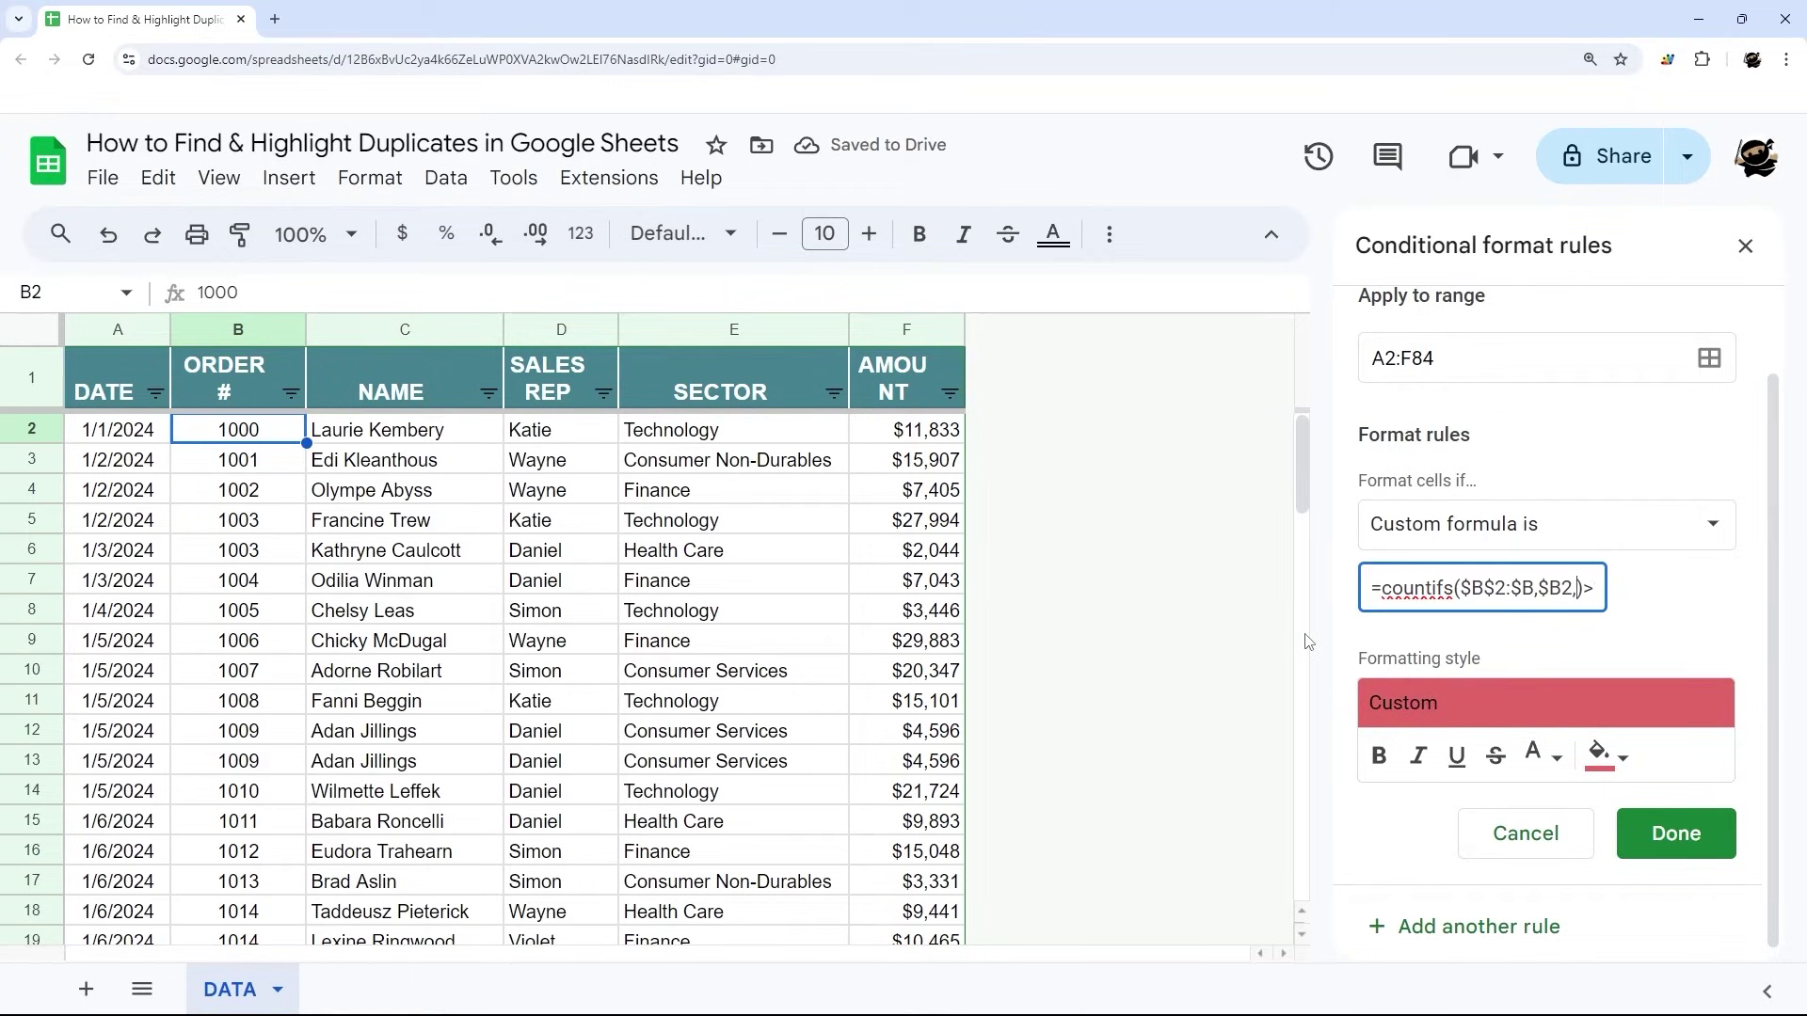
type("$")
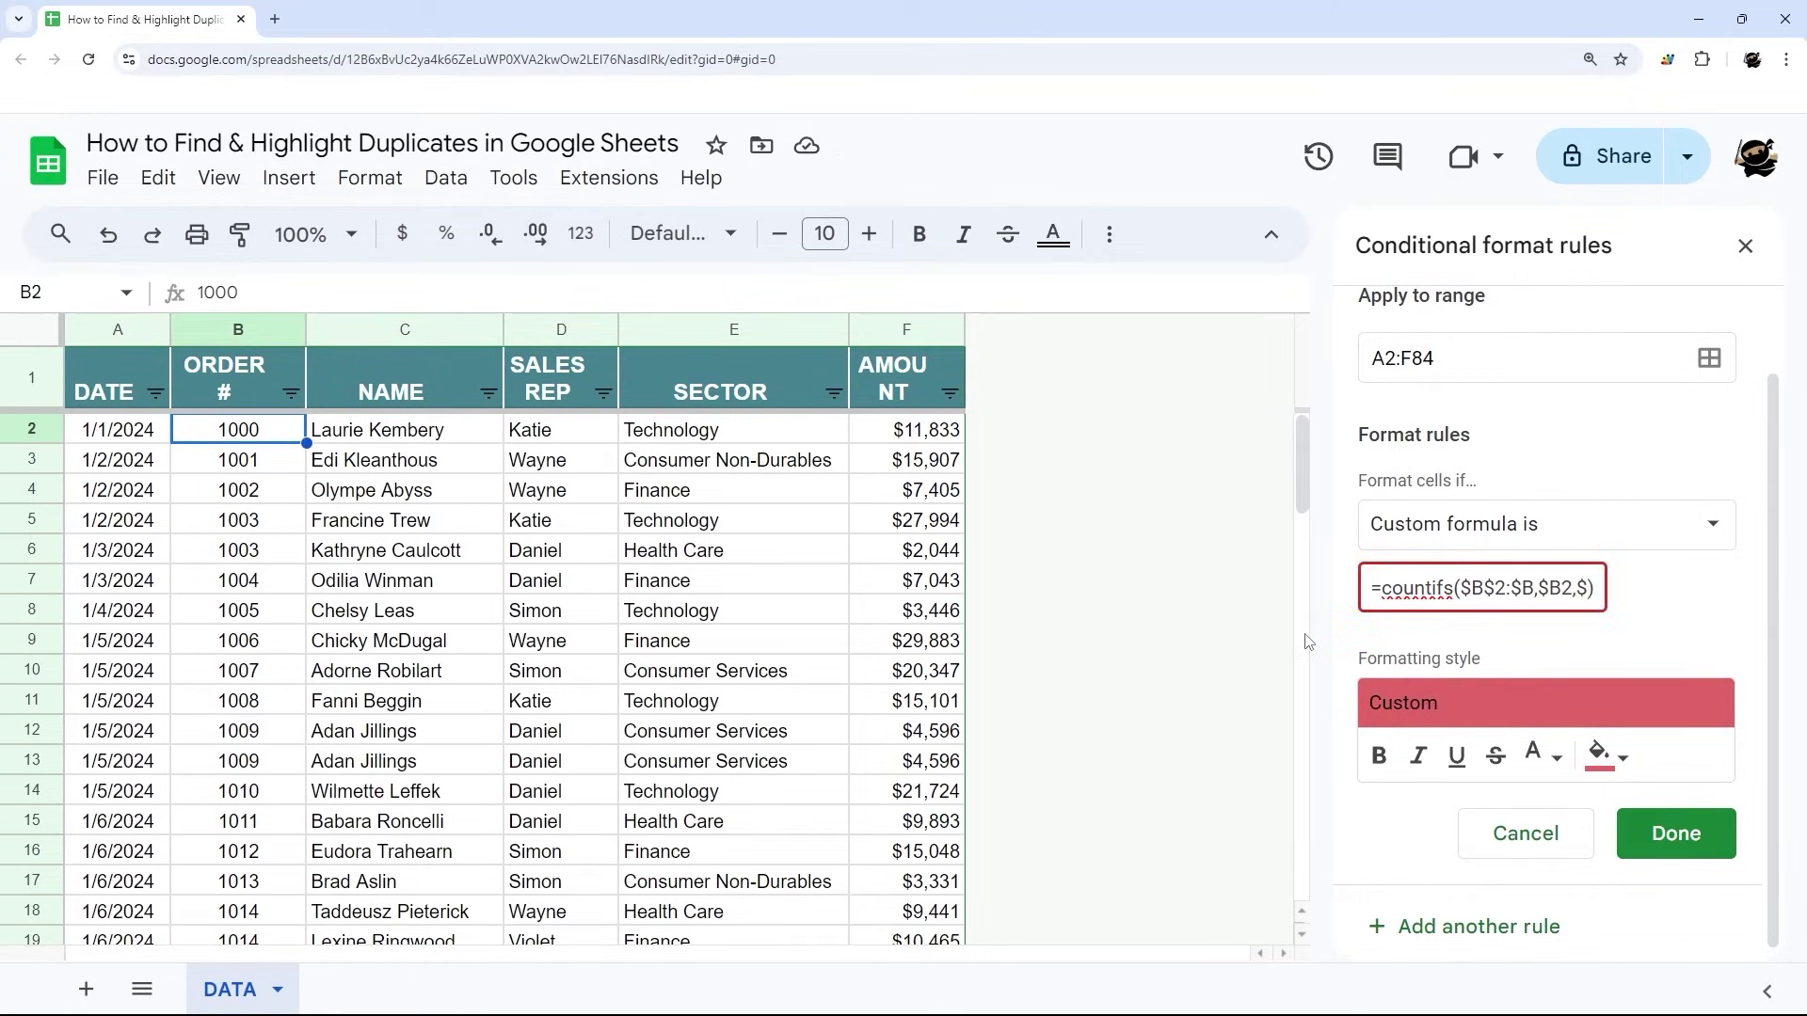
type("C$2")
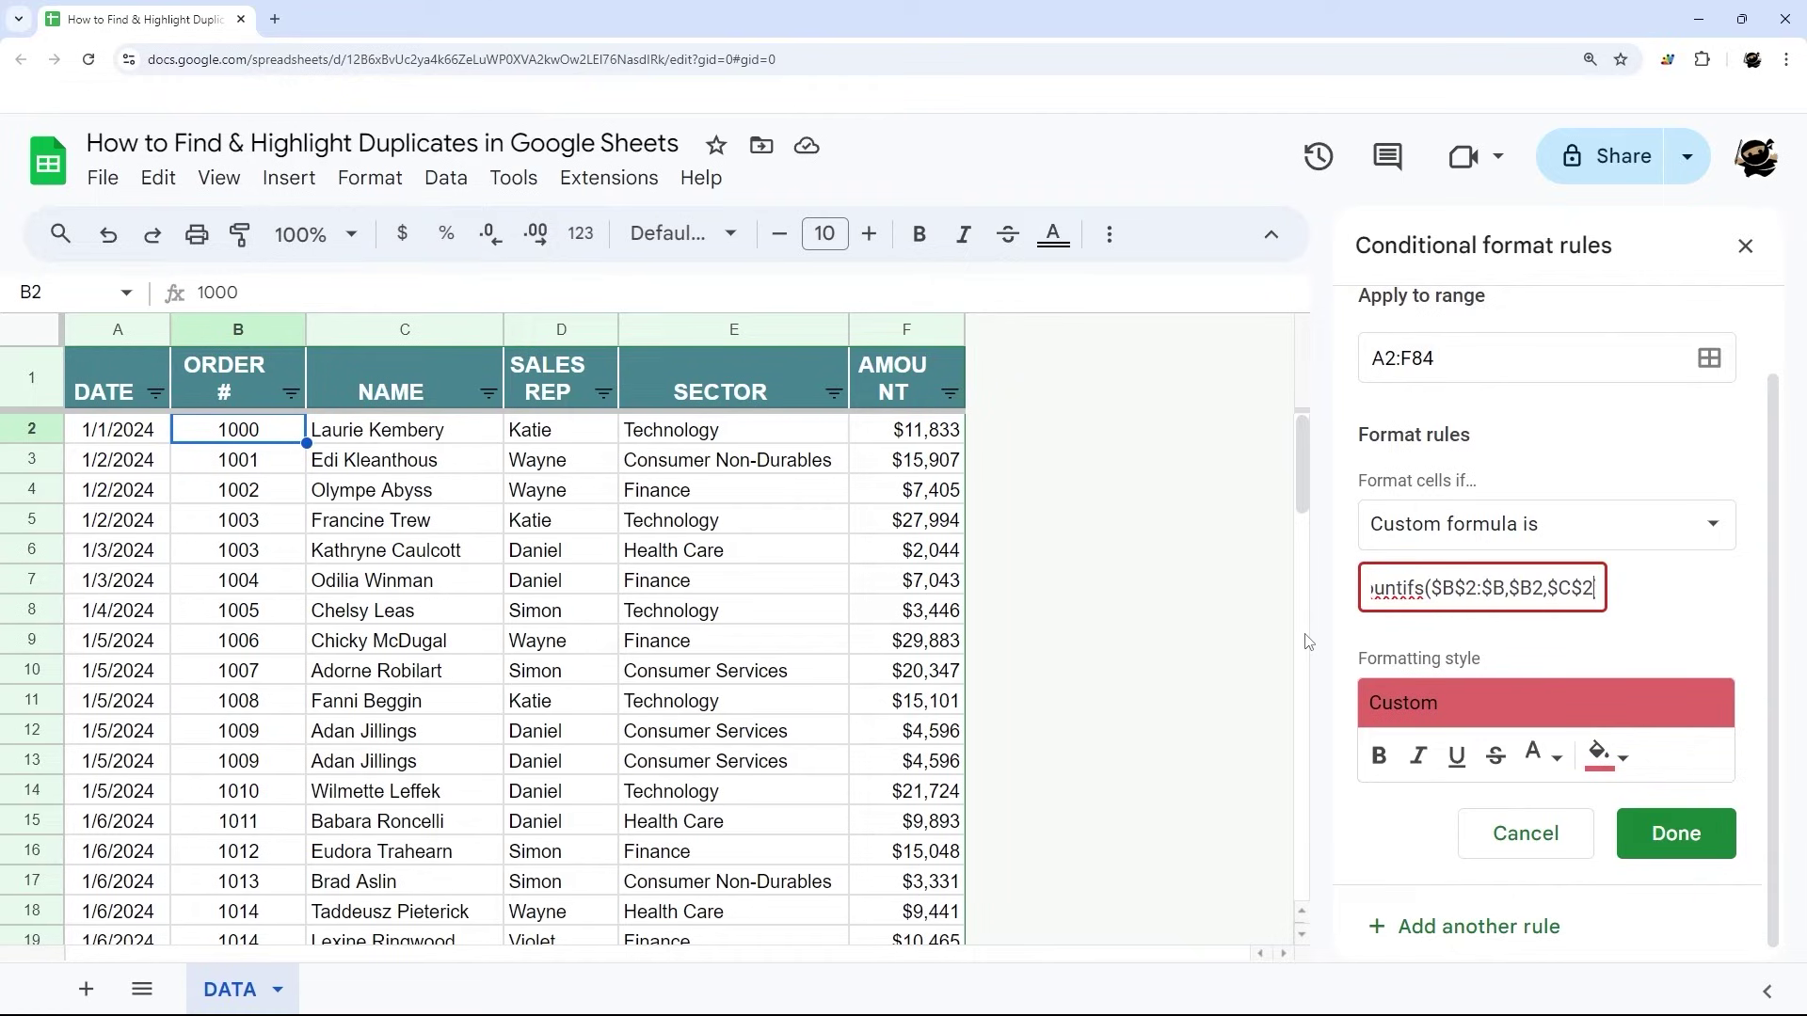
type(":$C")
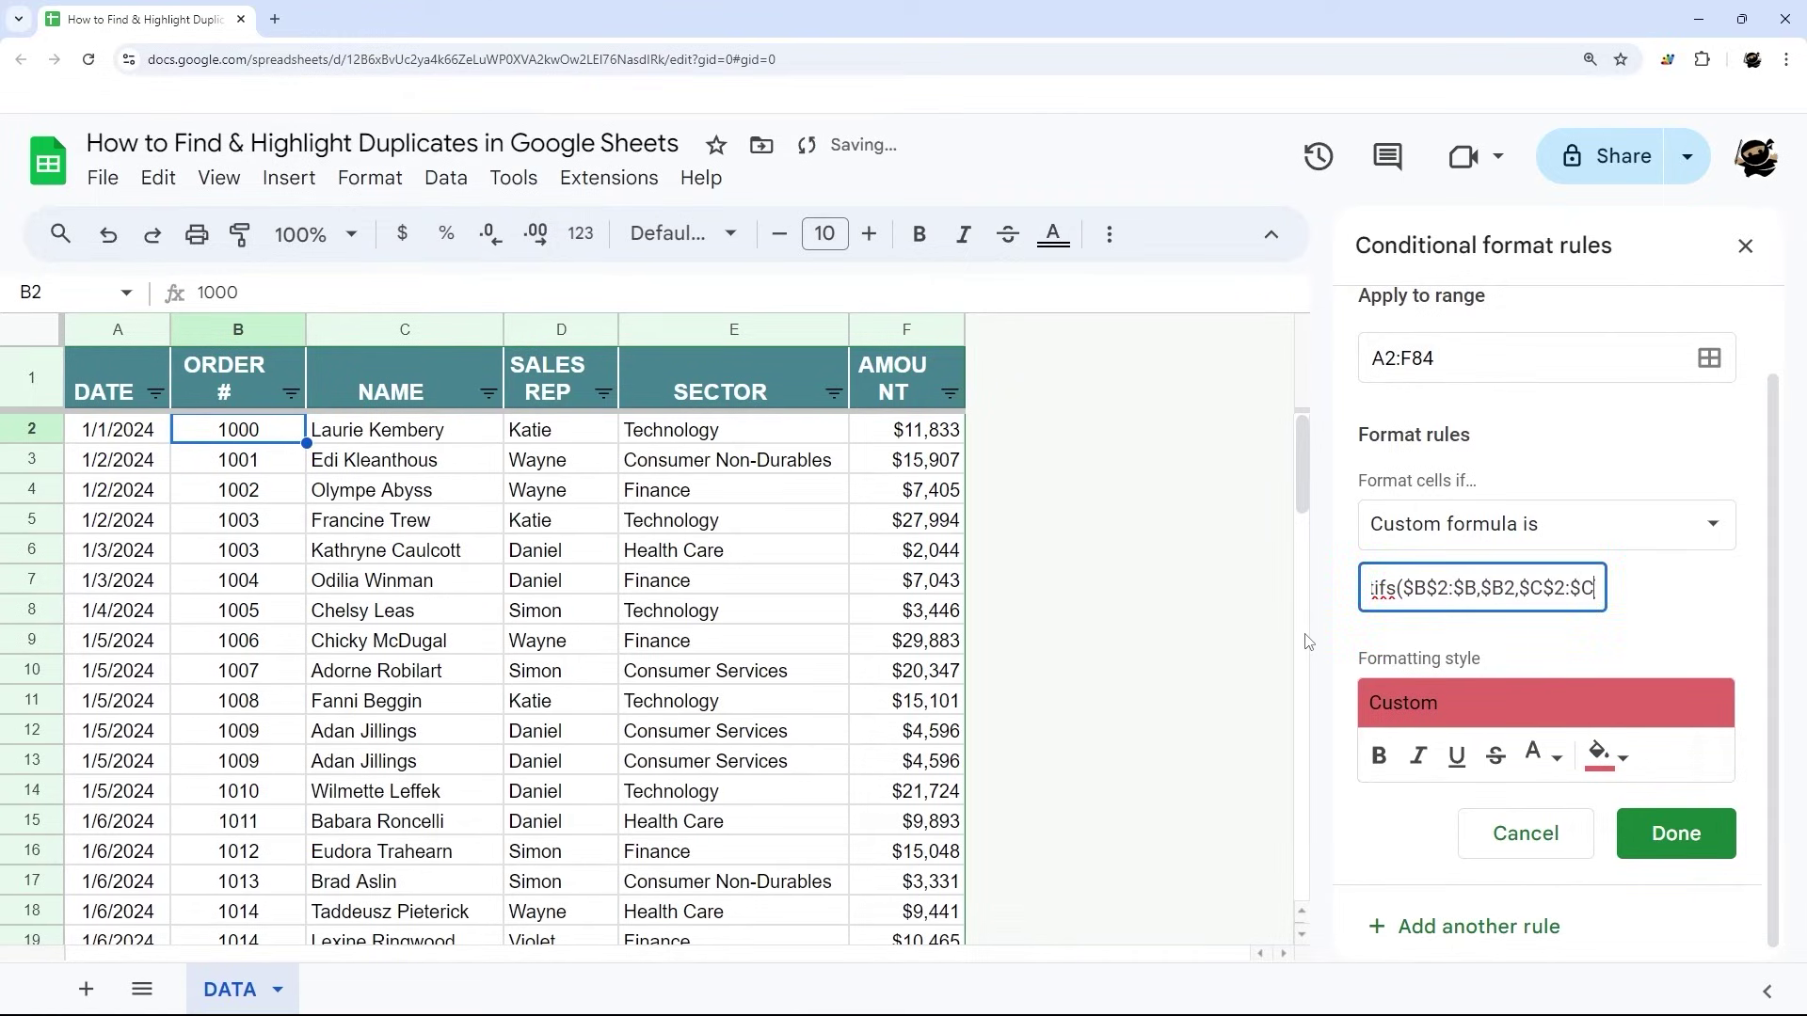
type(",")
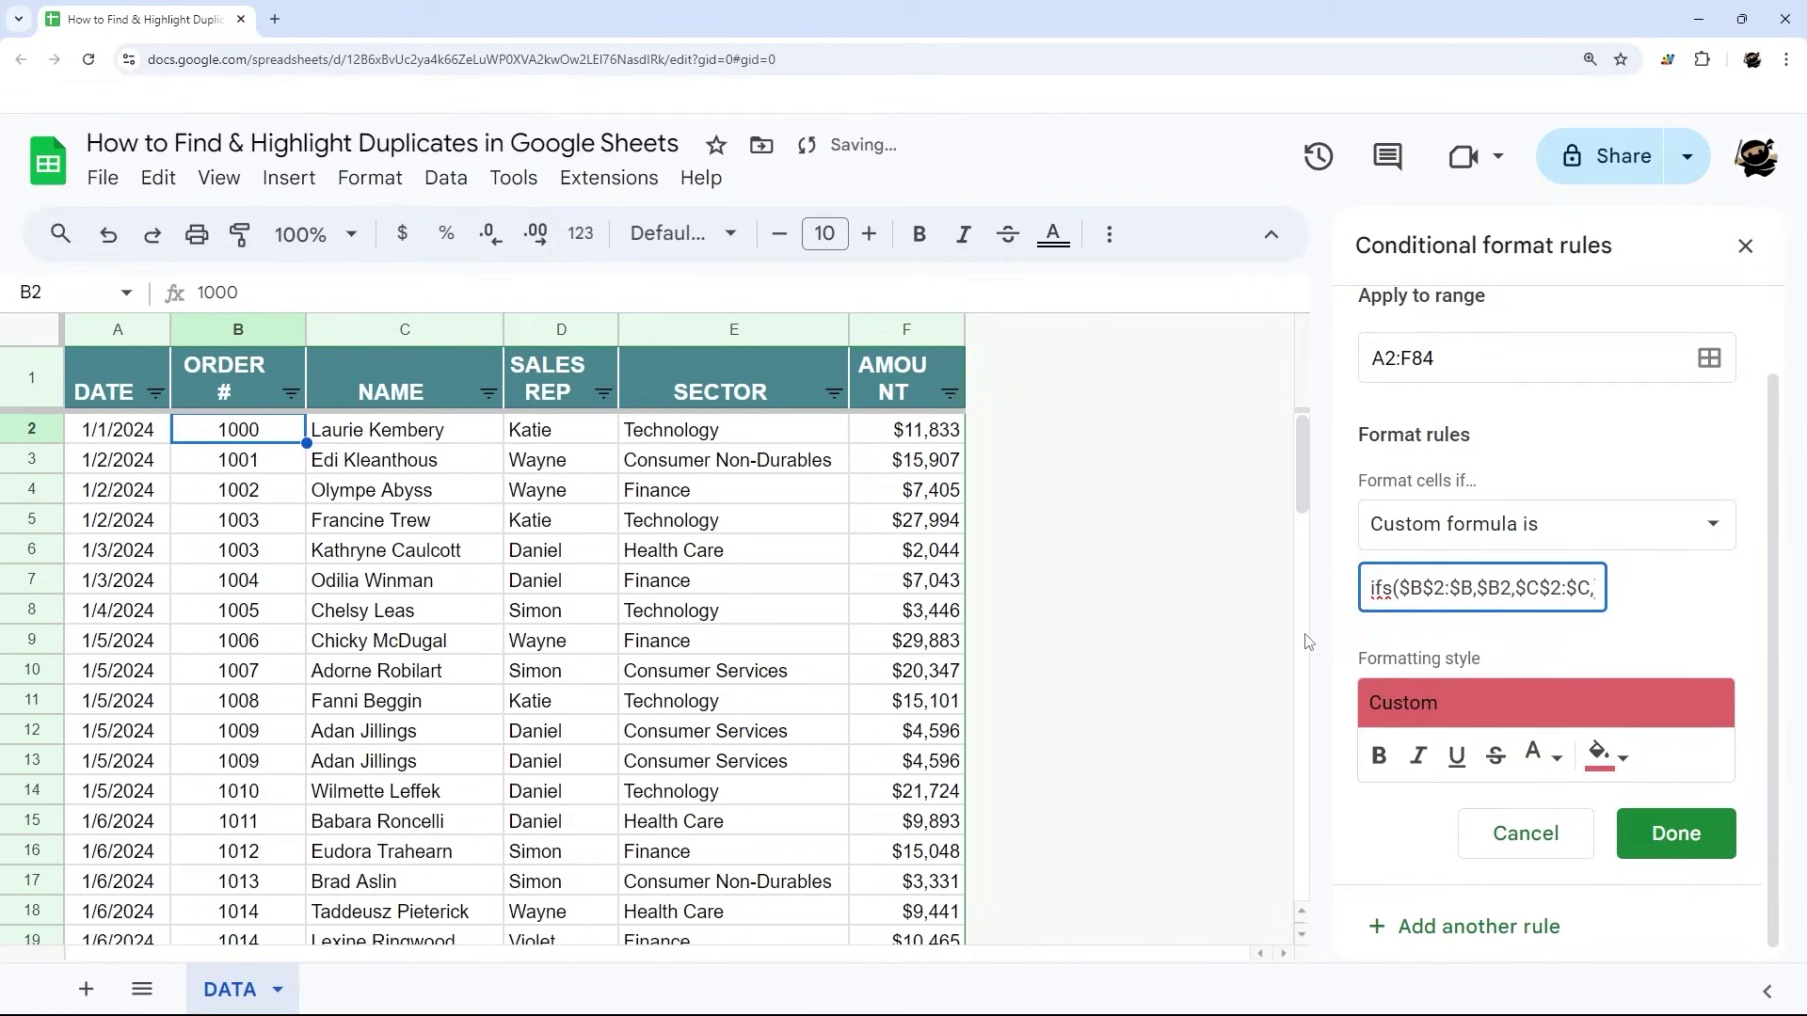
type("$C2)>1")
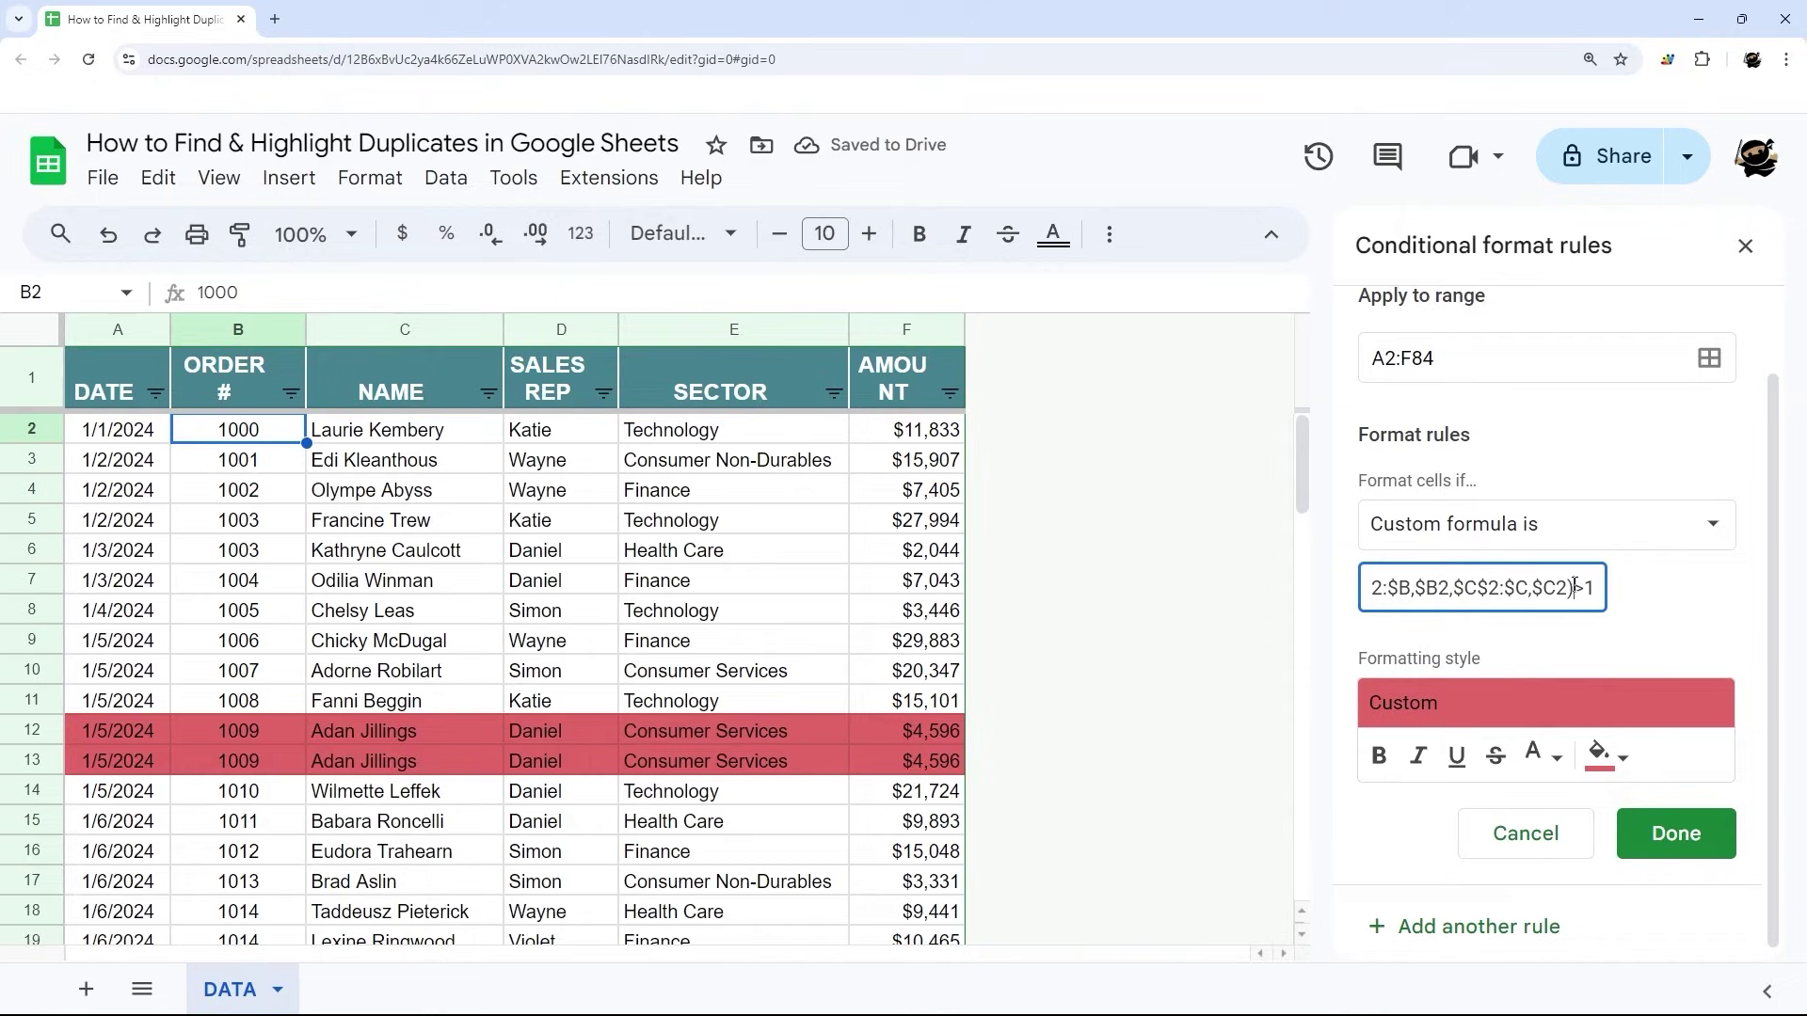
Check the two-criteria custom formula against the highlighted rows 12–13 and save the conditional format rule
left_click_drag(1574, 587, 1460, 591)
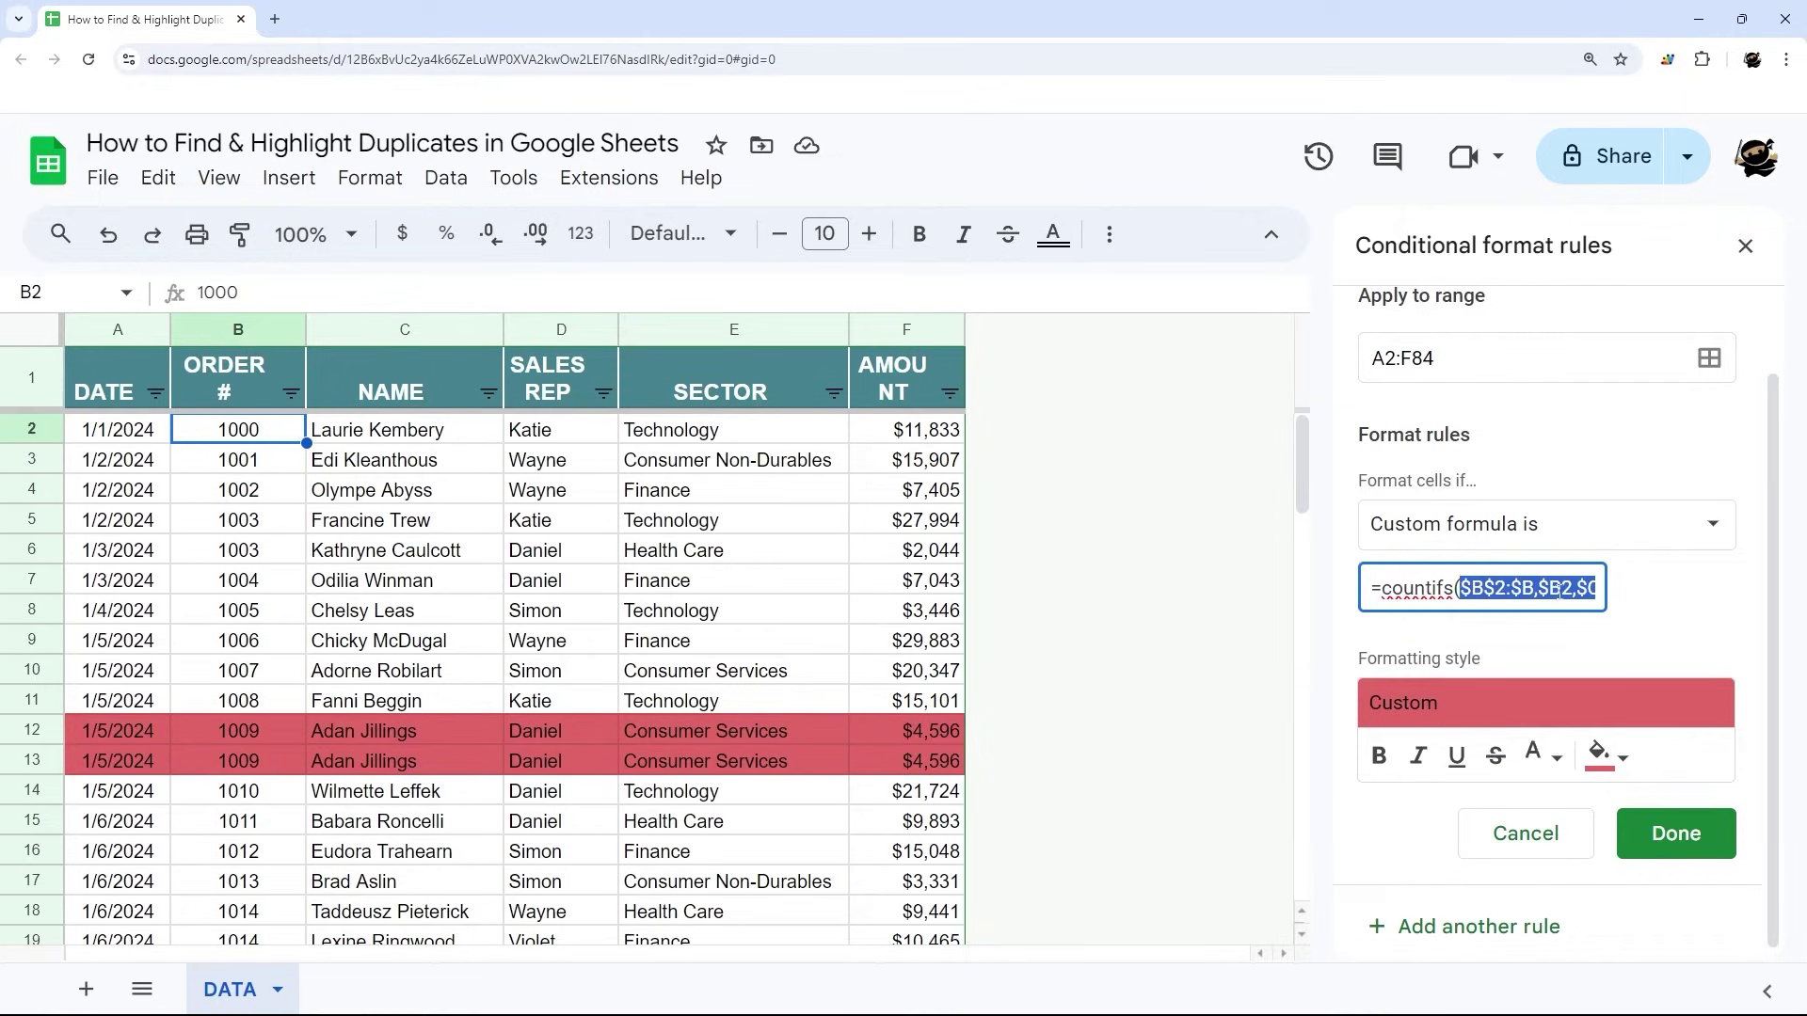
left_click(1562, 589)
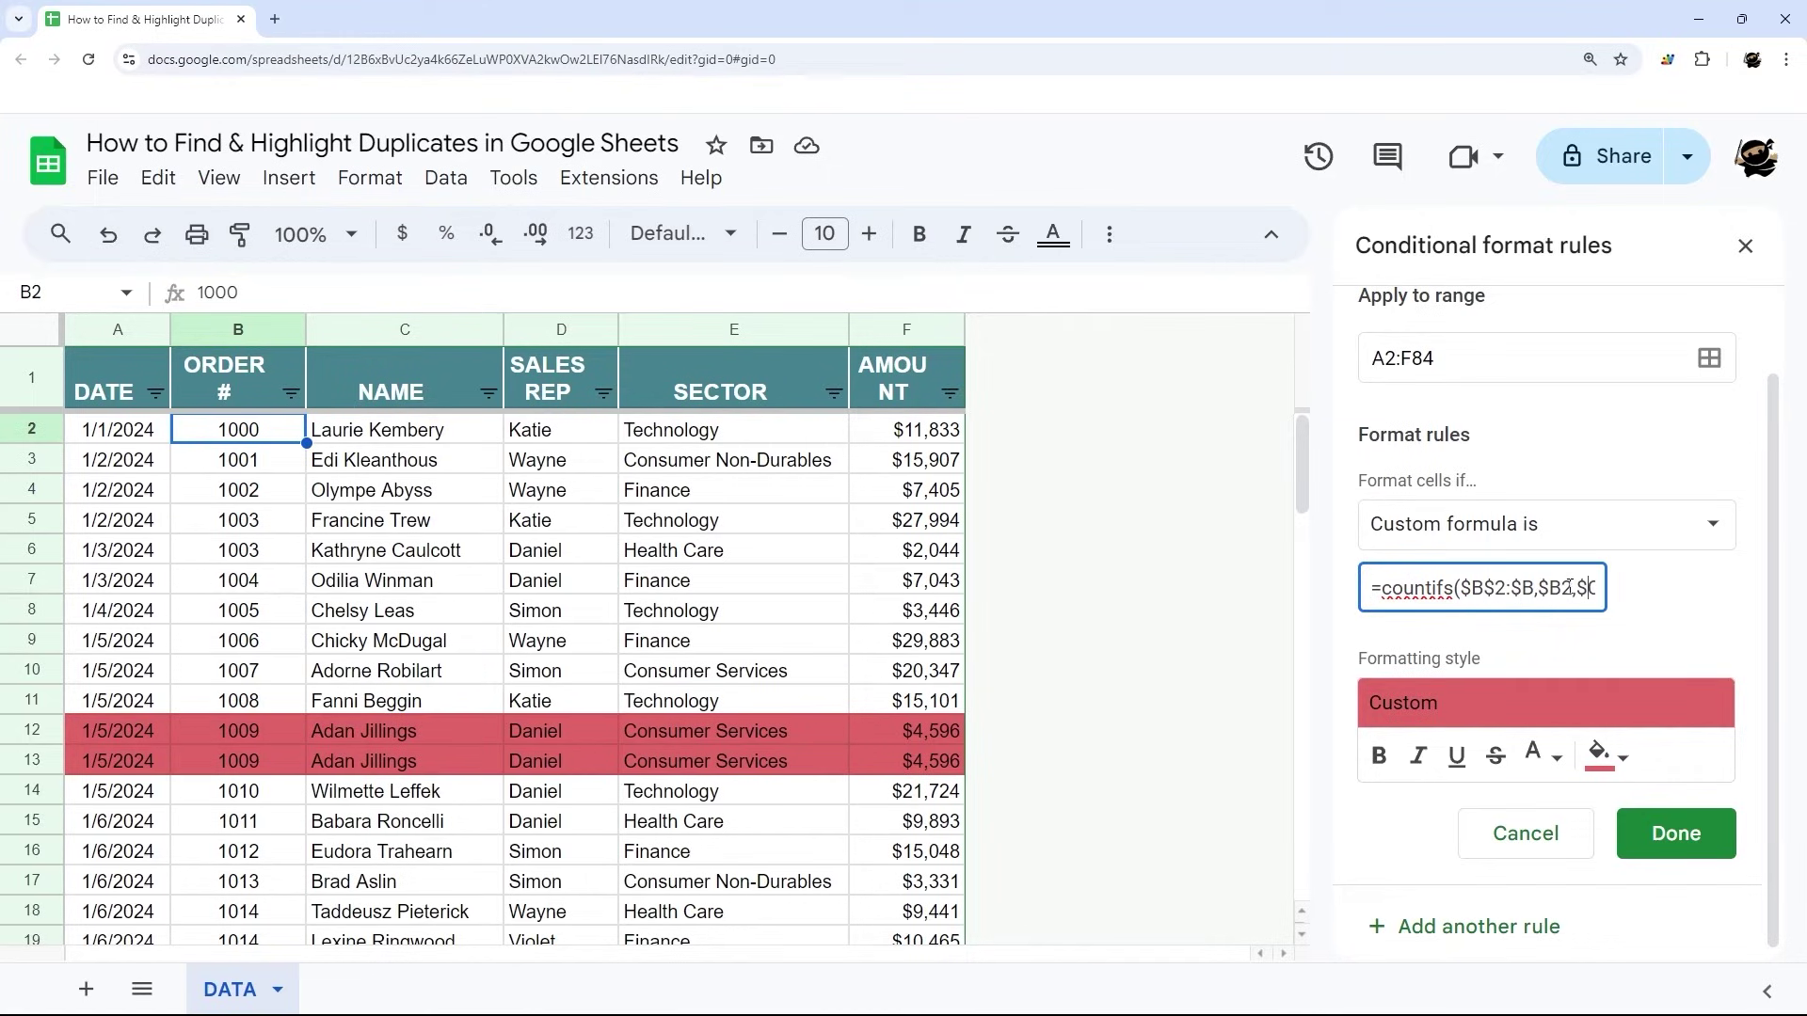
scroll(391, 589, "down", 3)
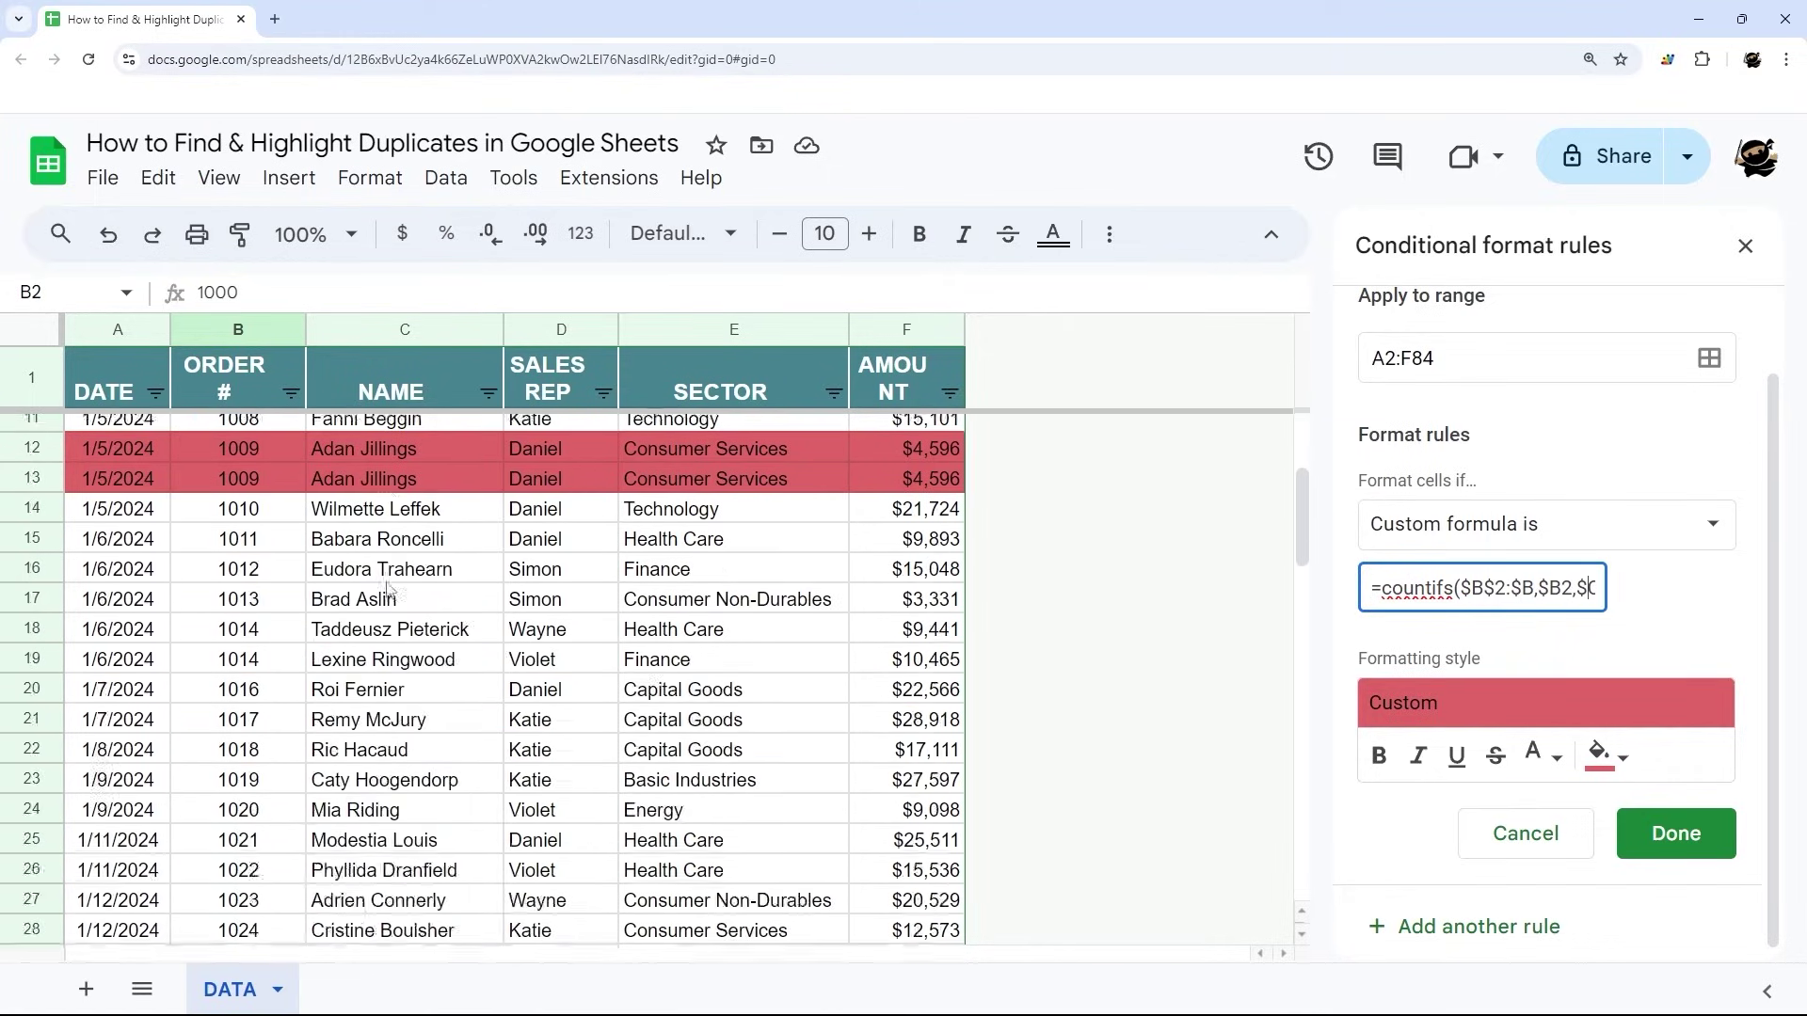
scroll(388, 589, "up", 3)
scroll(263, 527, "down", 2)
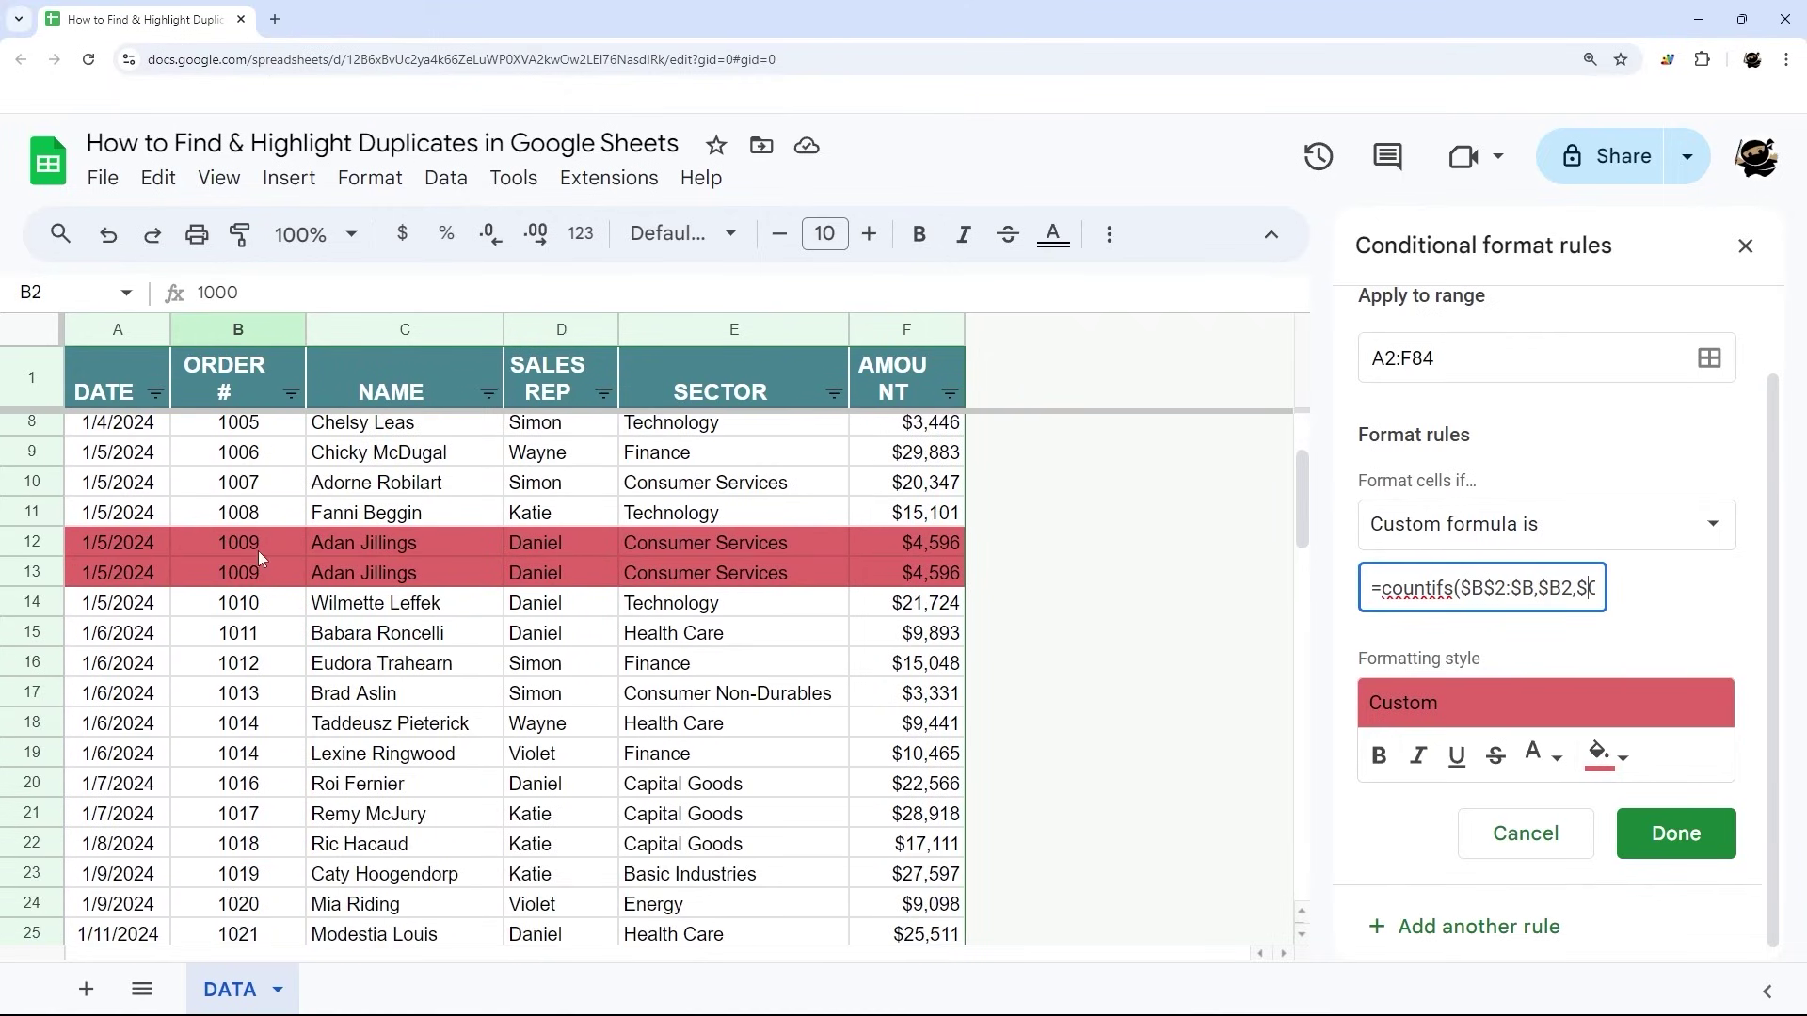
left_click_drag(257, 545, 844, 585)
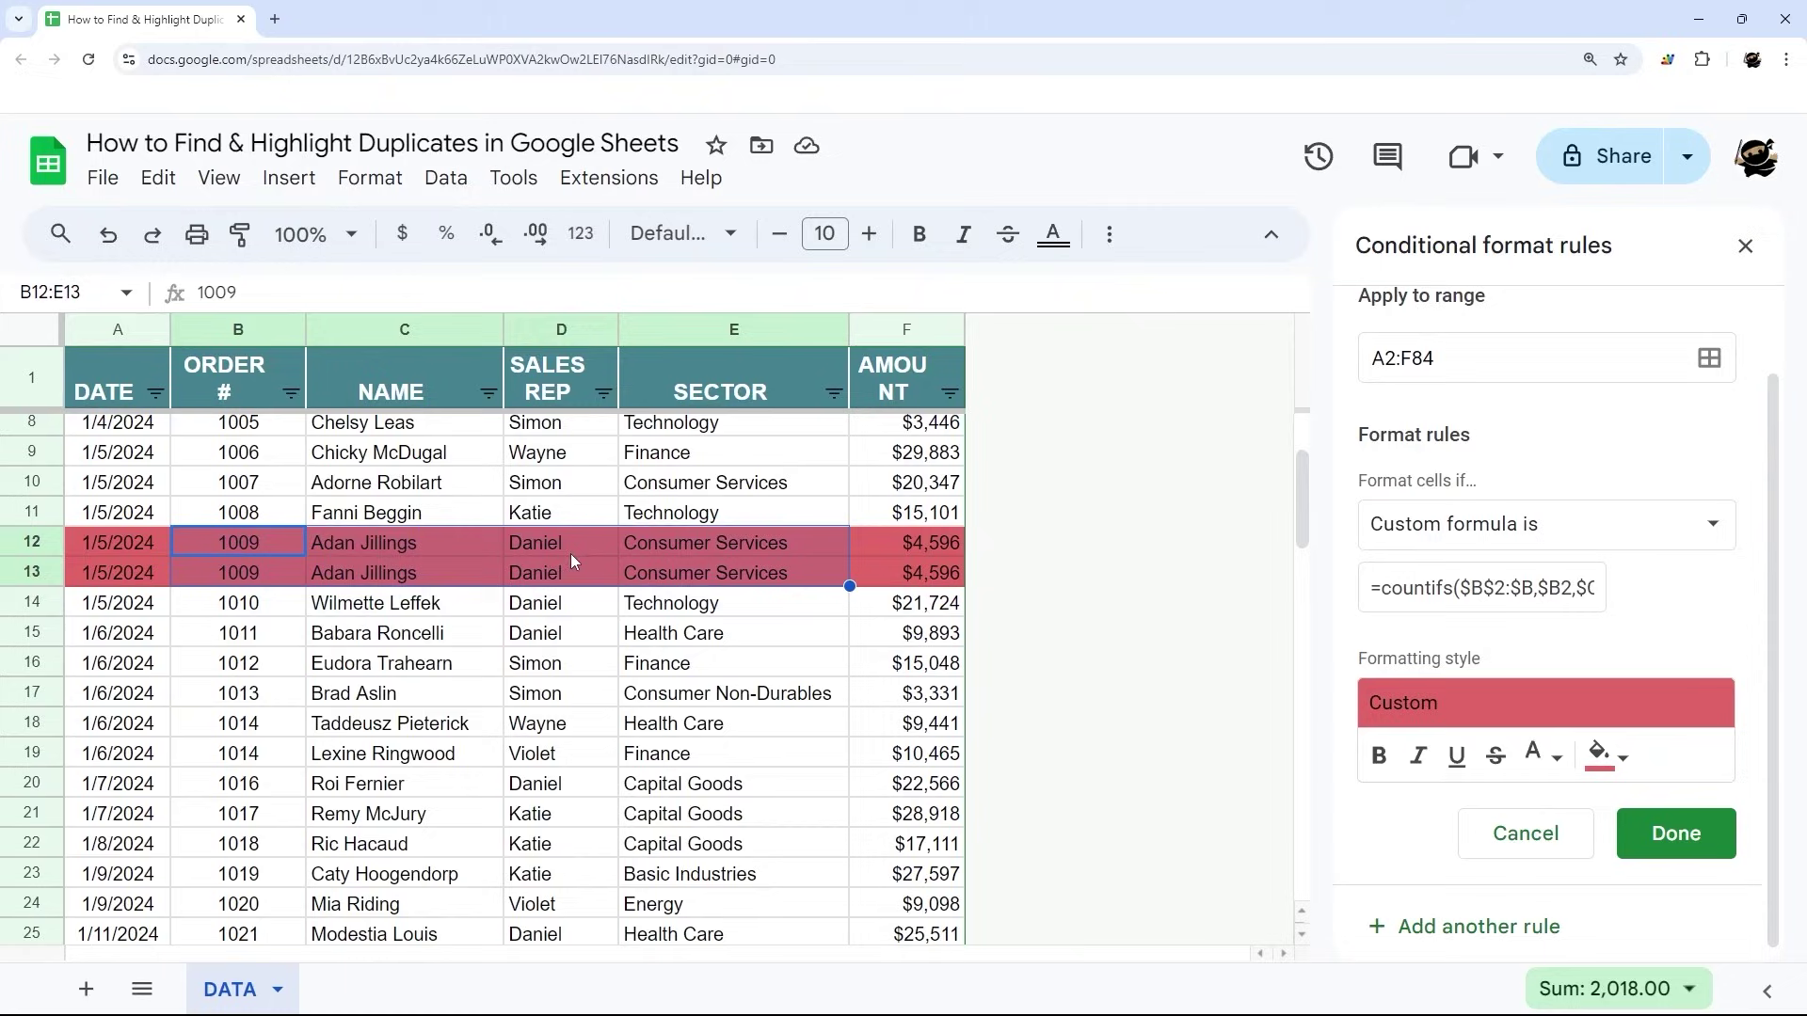
left_click(568, 517)
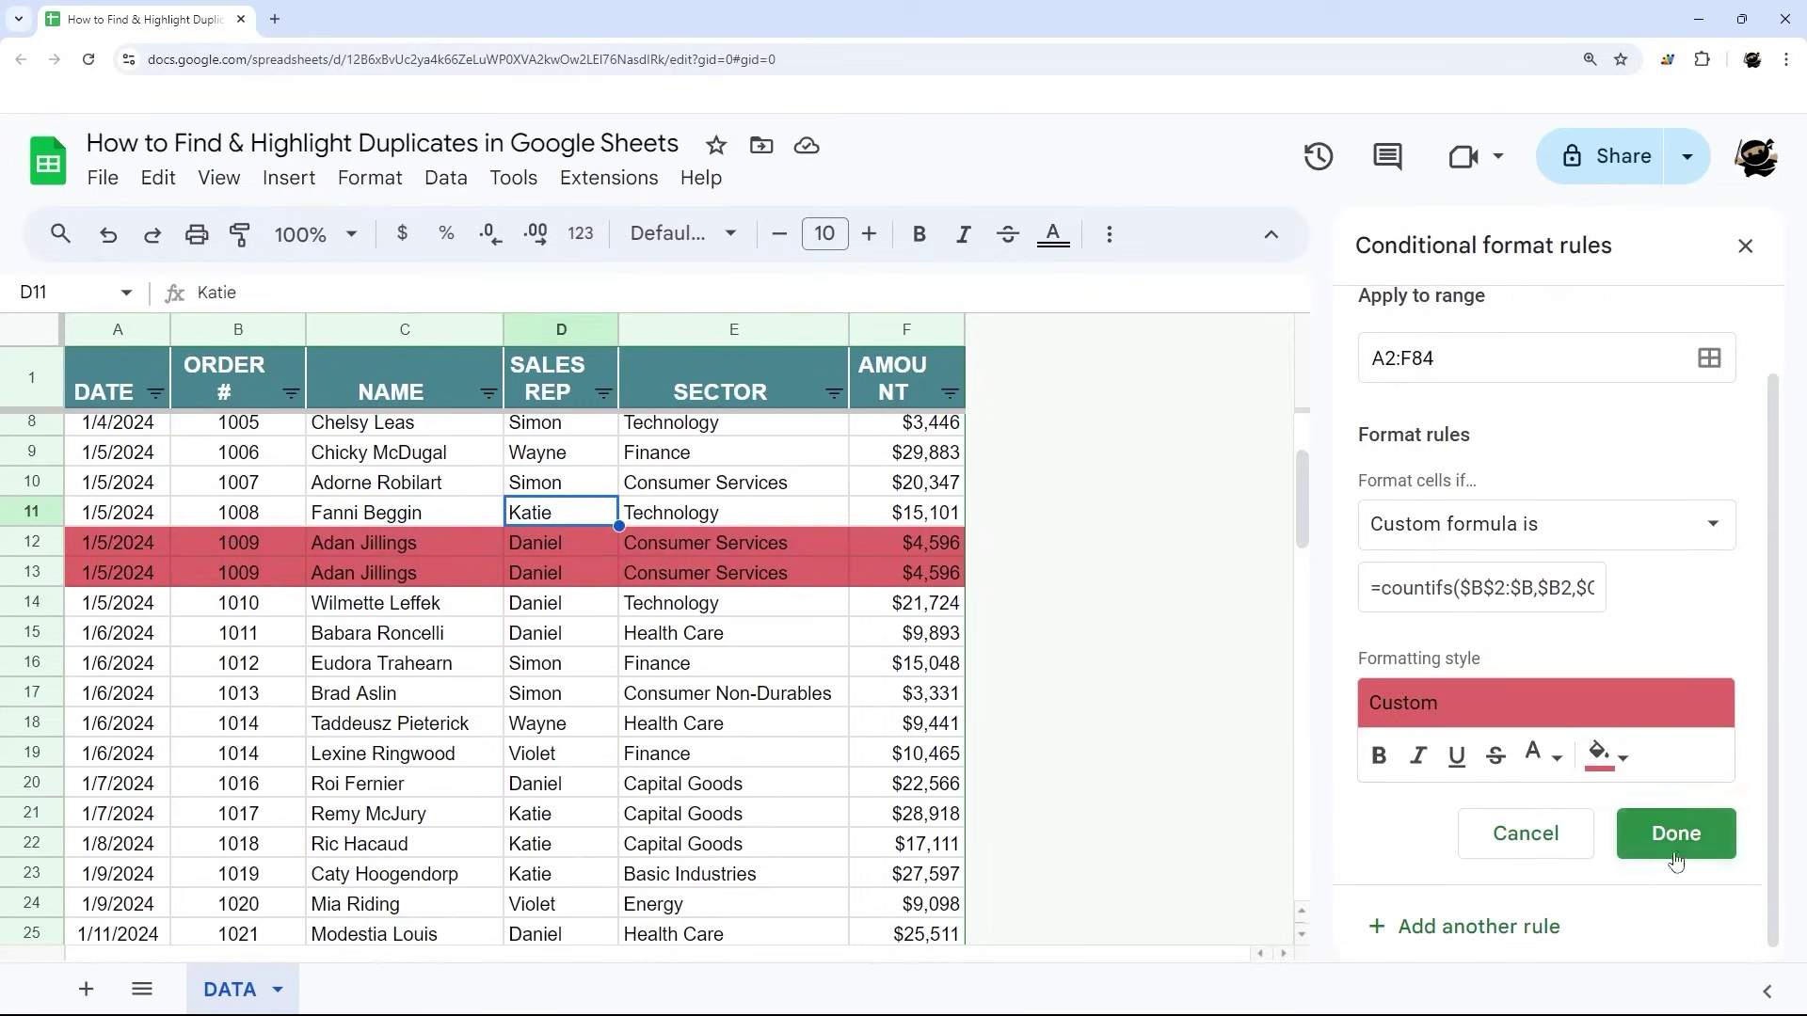
left_click(1676, 833)
Test the rule by copying the sales rep from D11 into D12, and undo the paste
left_click(538, 523)
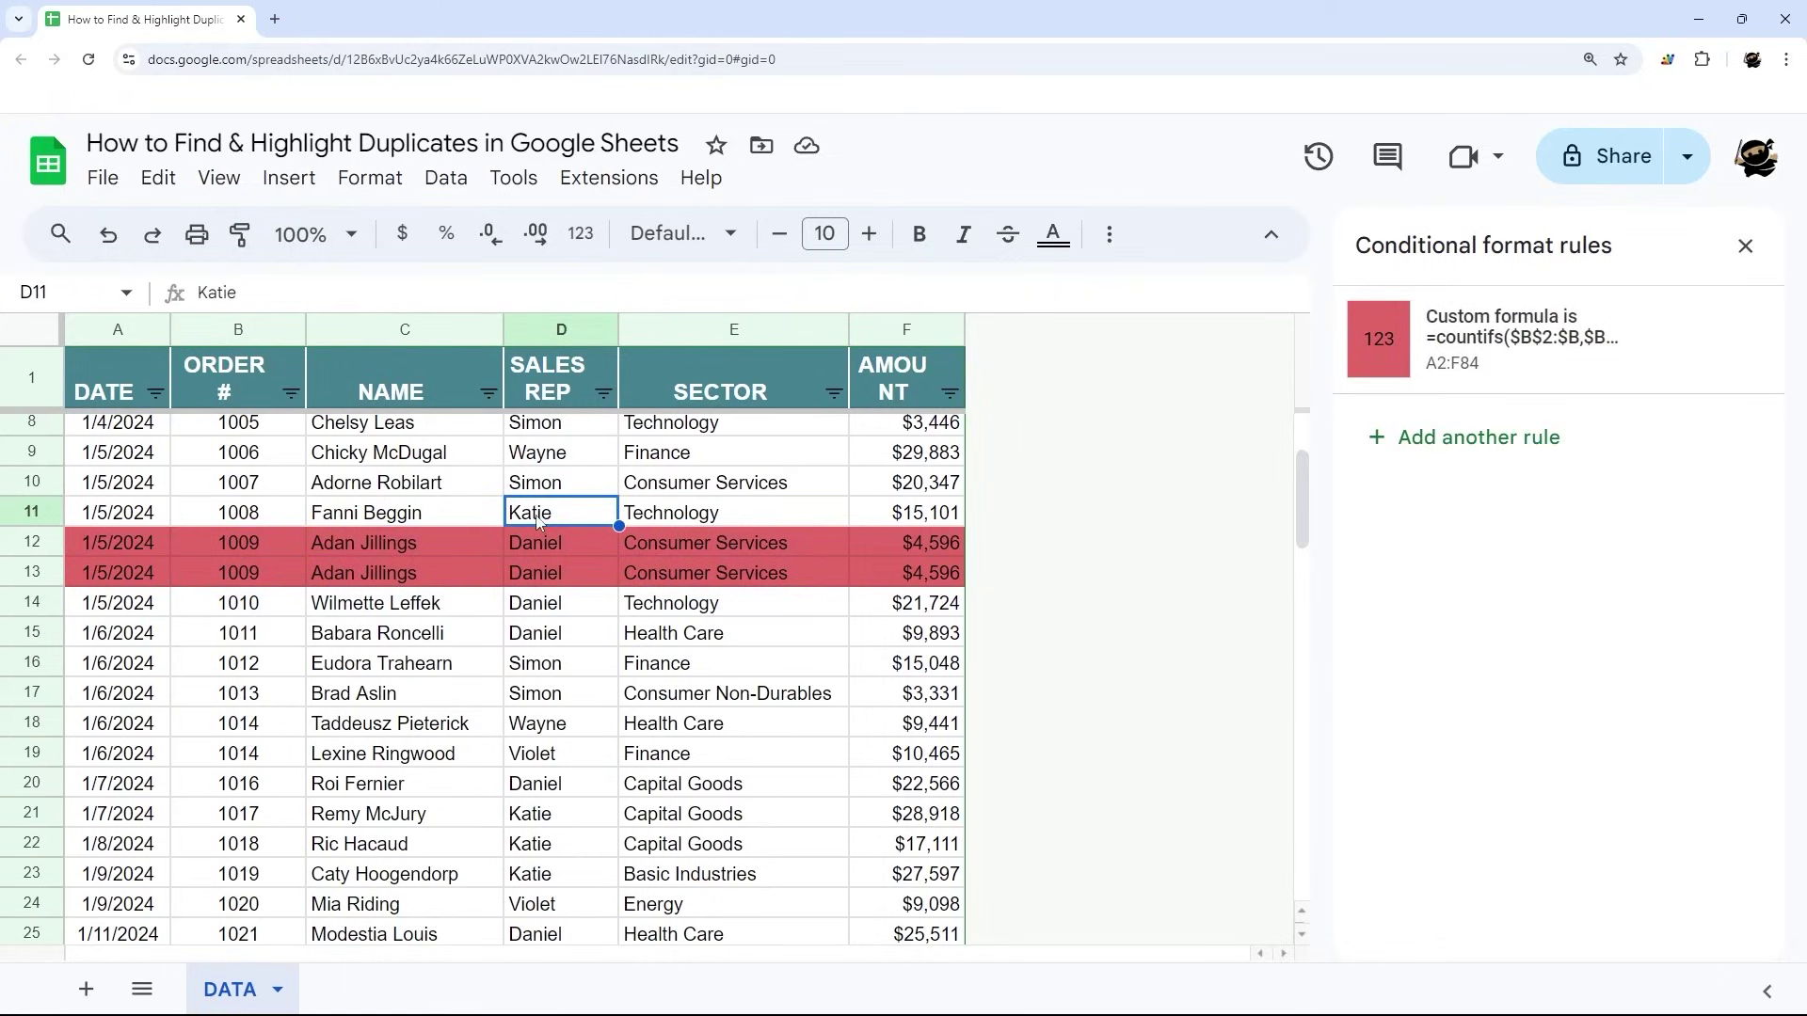
key("ctrl+c")
left_click(540, 544)
key("ctrl+v")
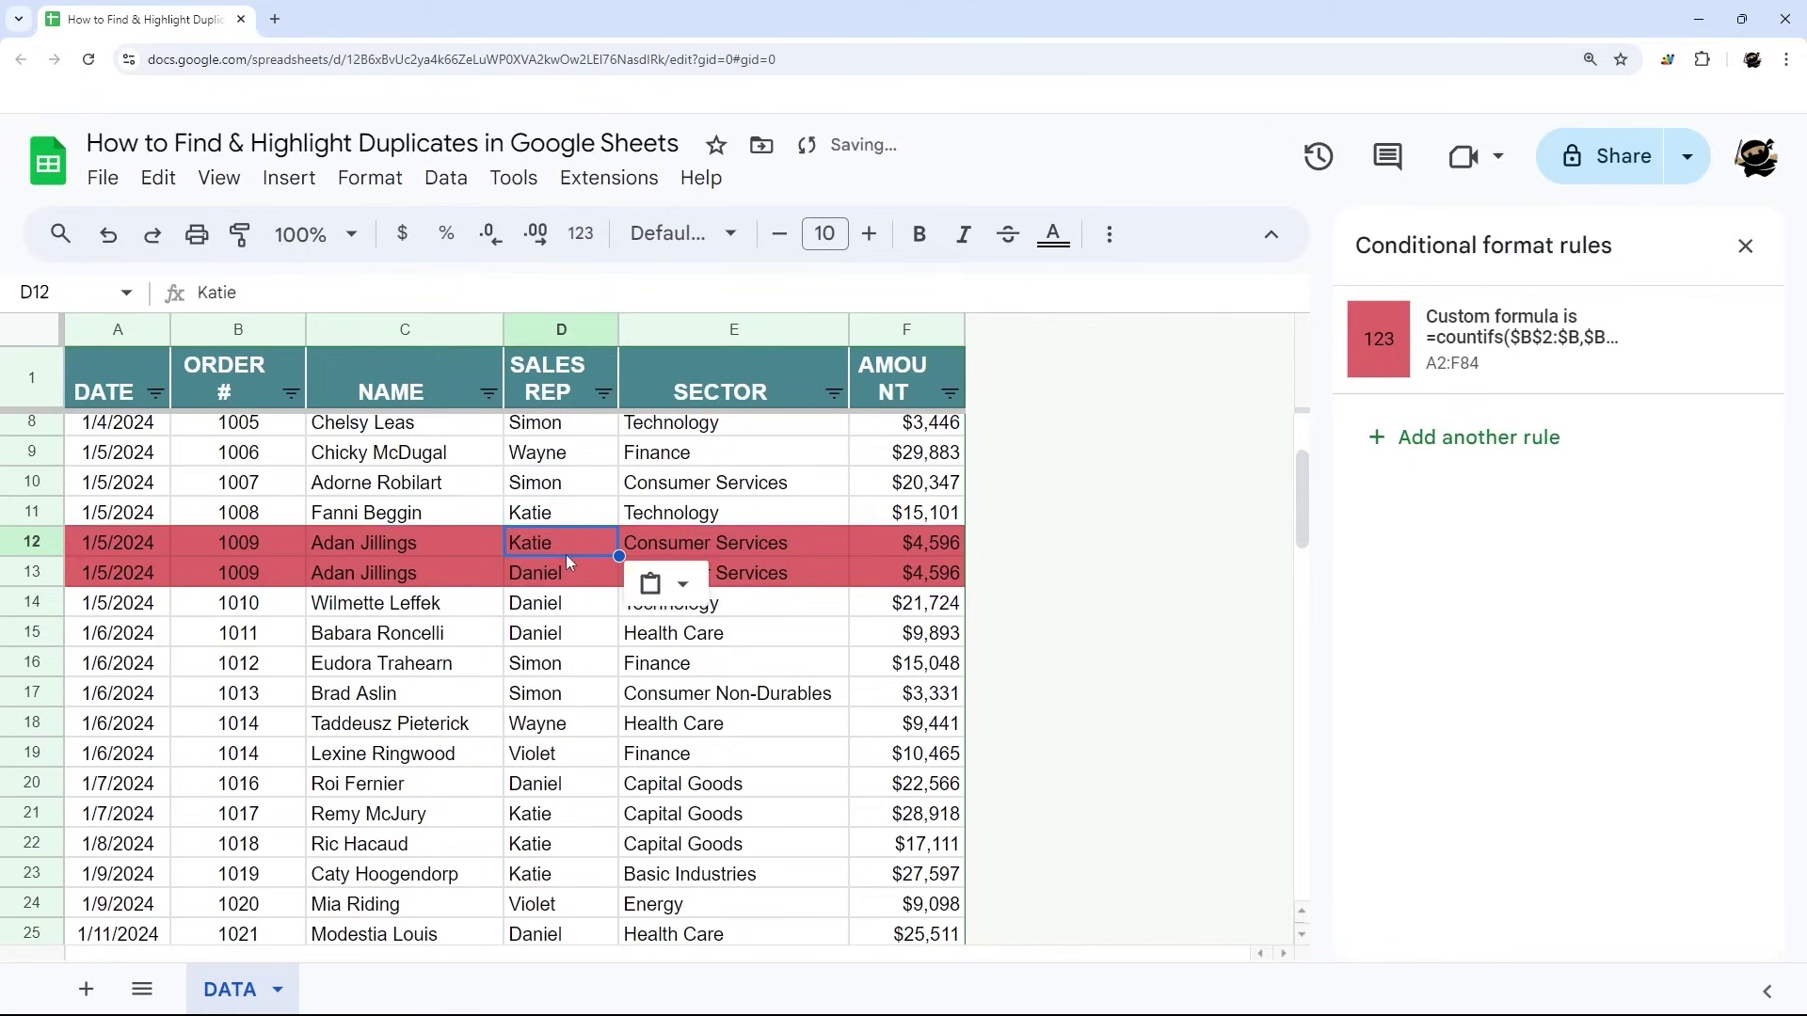
left_click(555, 561, "shift")
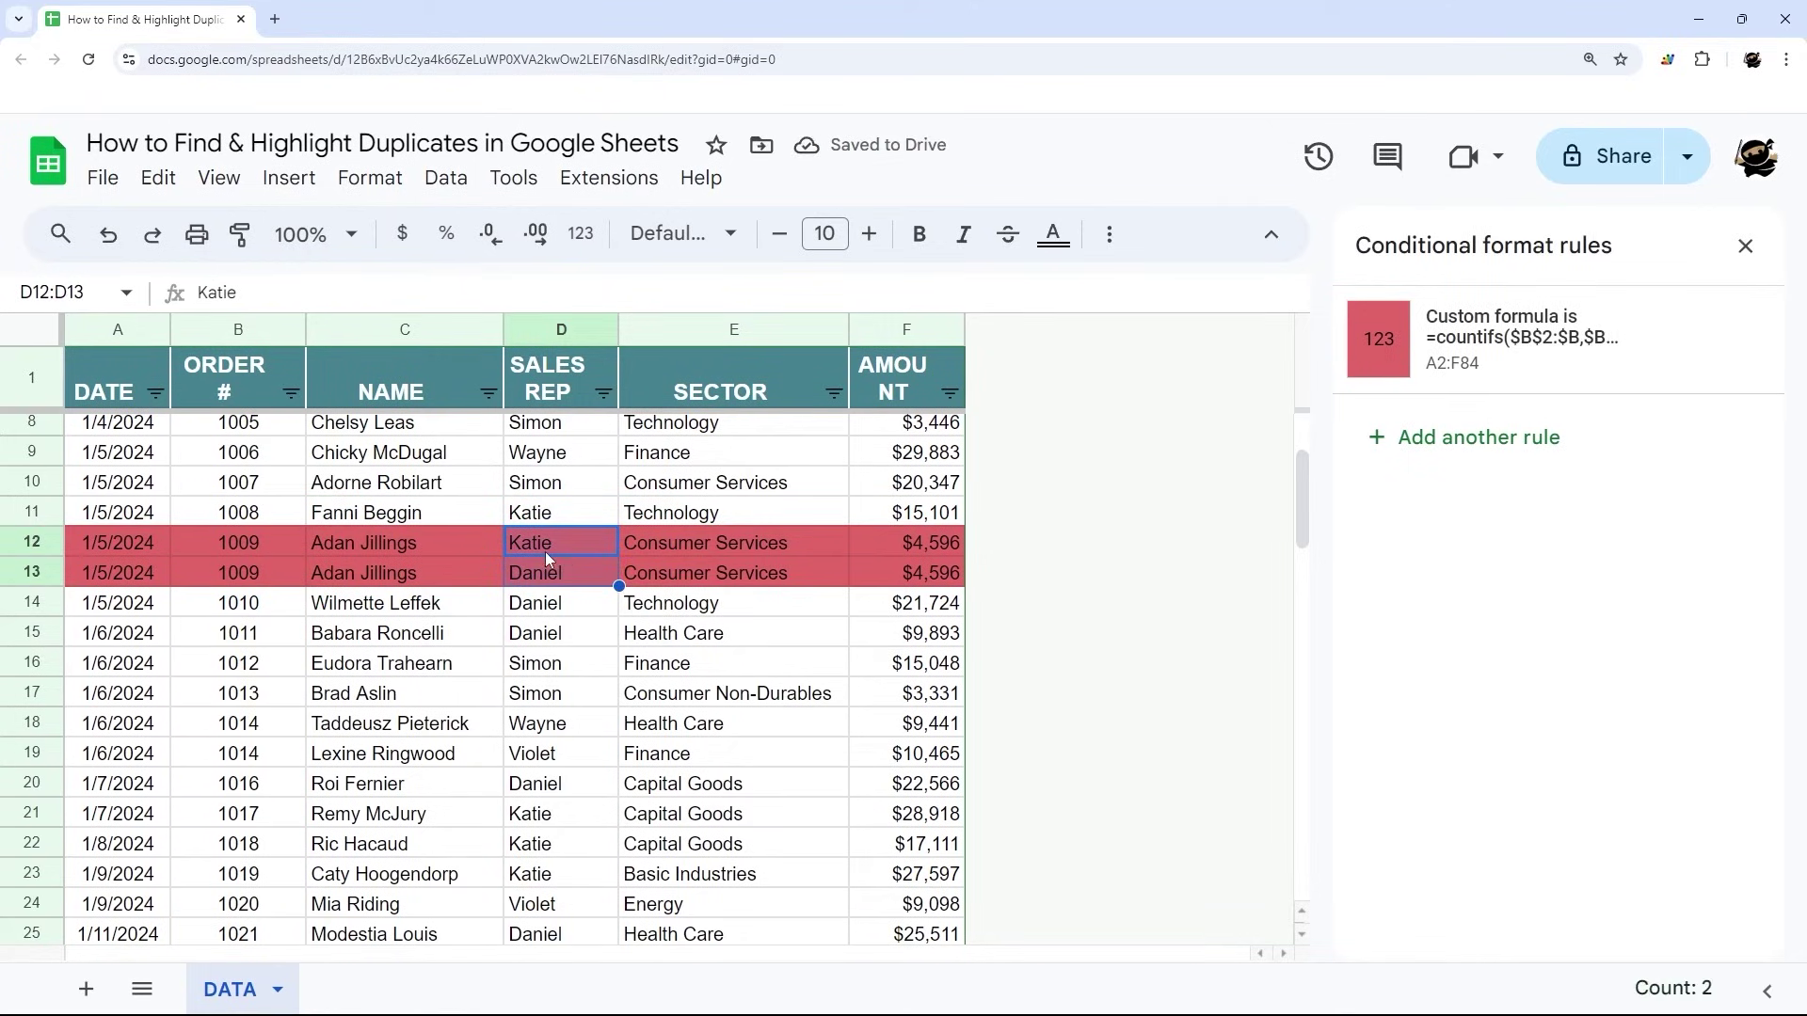
key("ctrl+z")
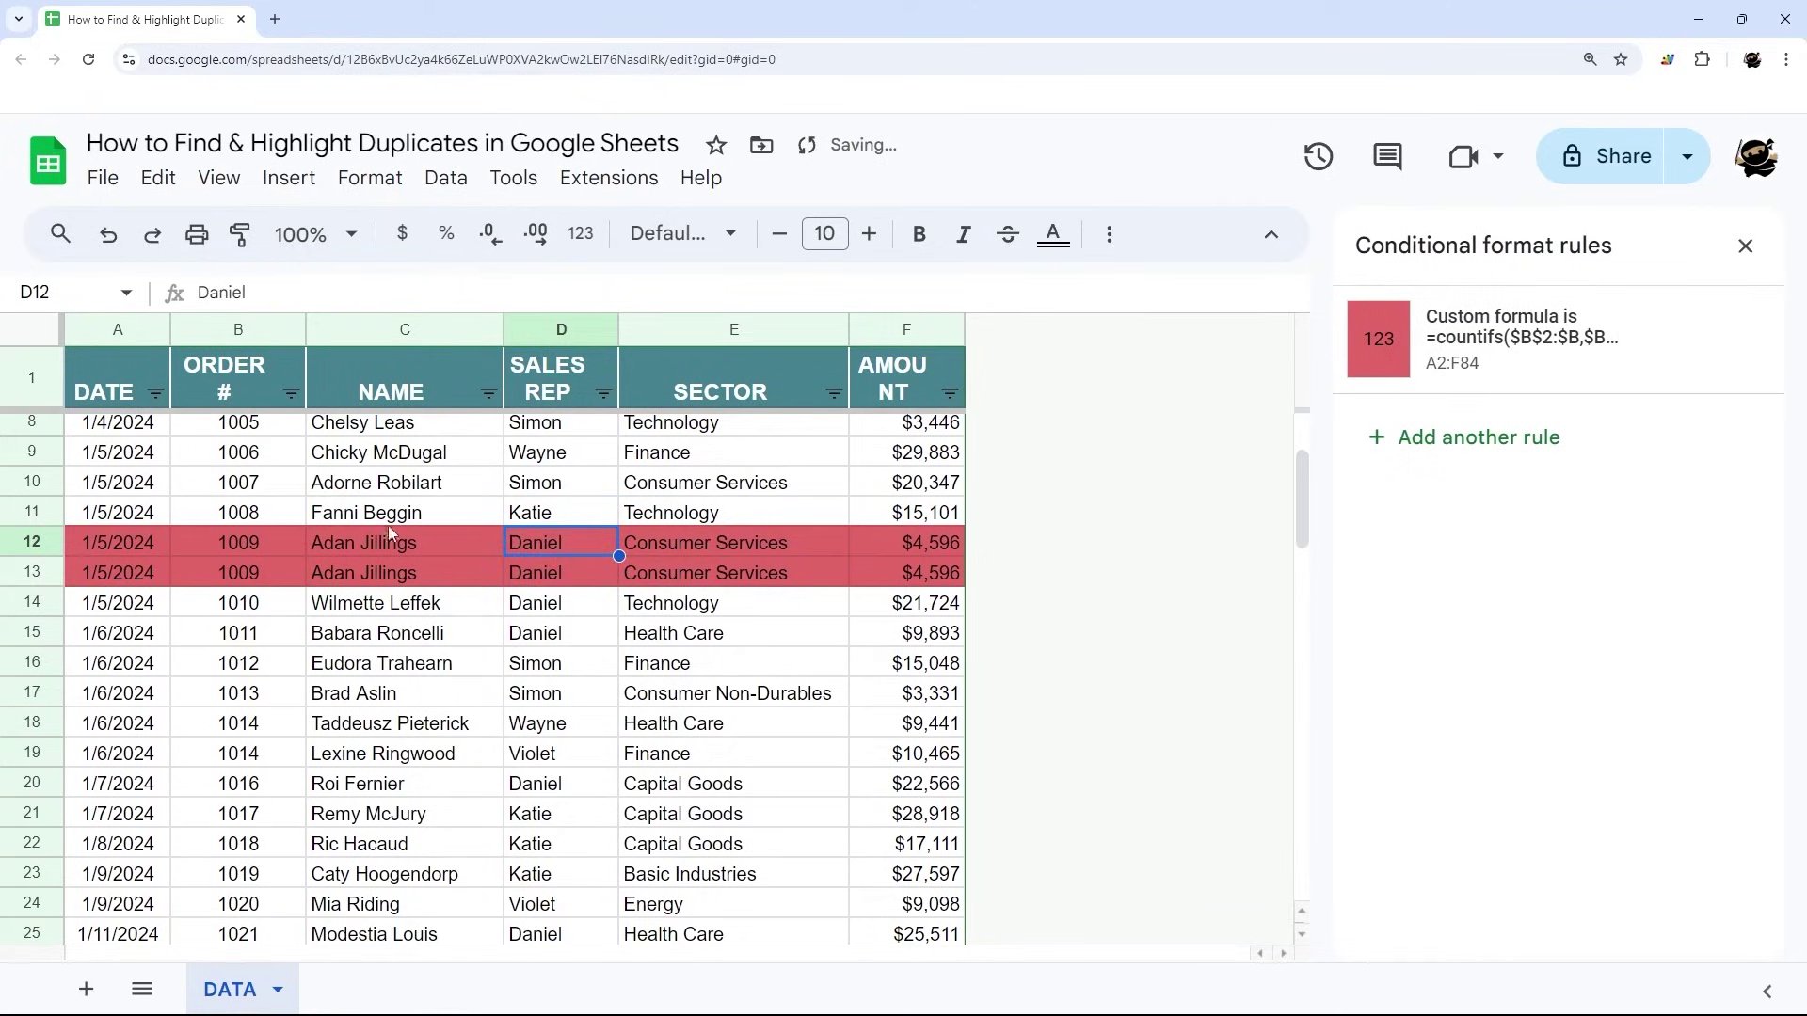
Add the sales rep column as a third criterion, making the rule's formula =countifs($B$2:$B,$B2,$C$2:$C,$C2,$D$2:$D,$D2)>1, and save it
left_click(1454, 362)
left_click(1534, 682)
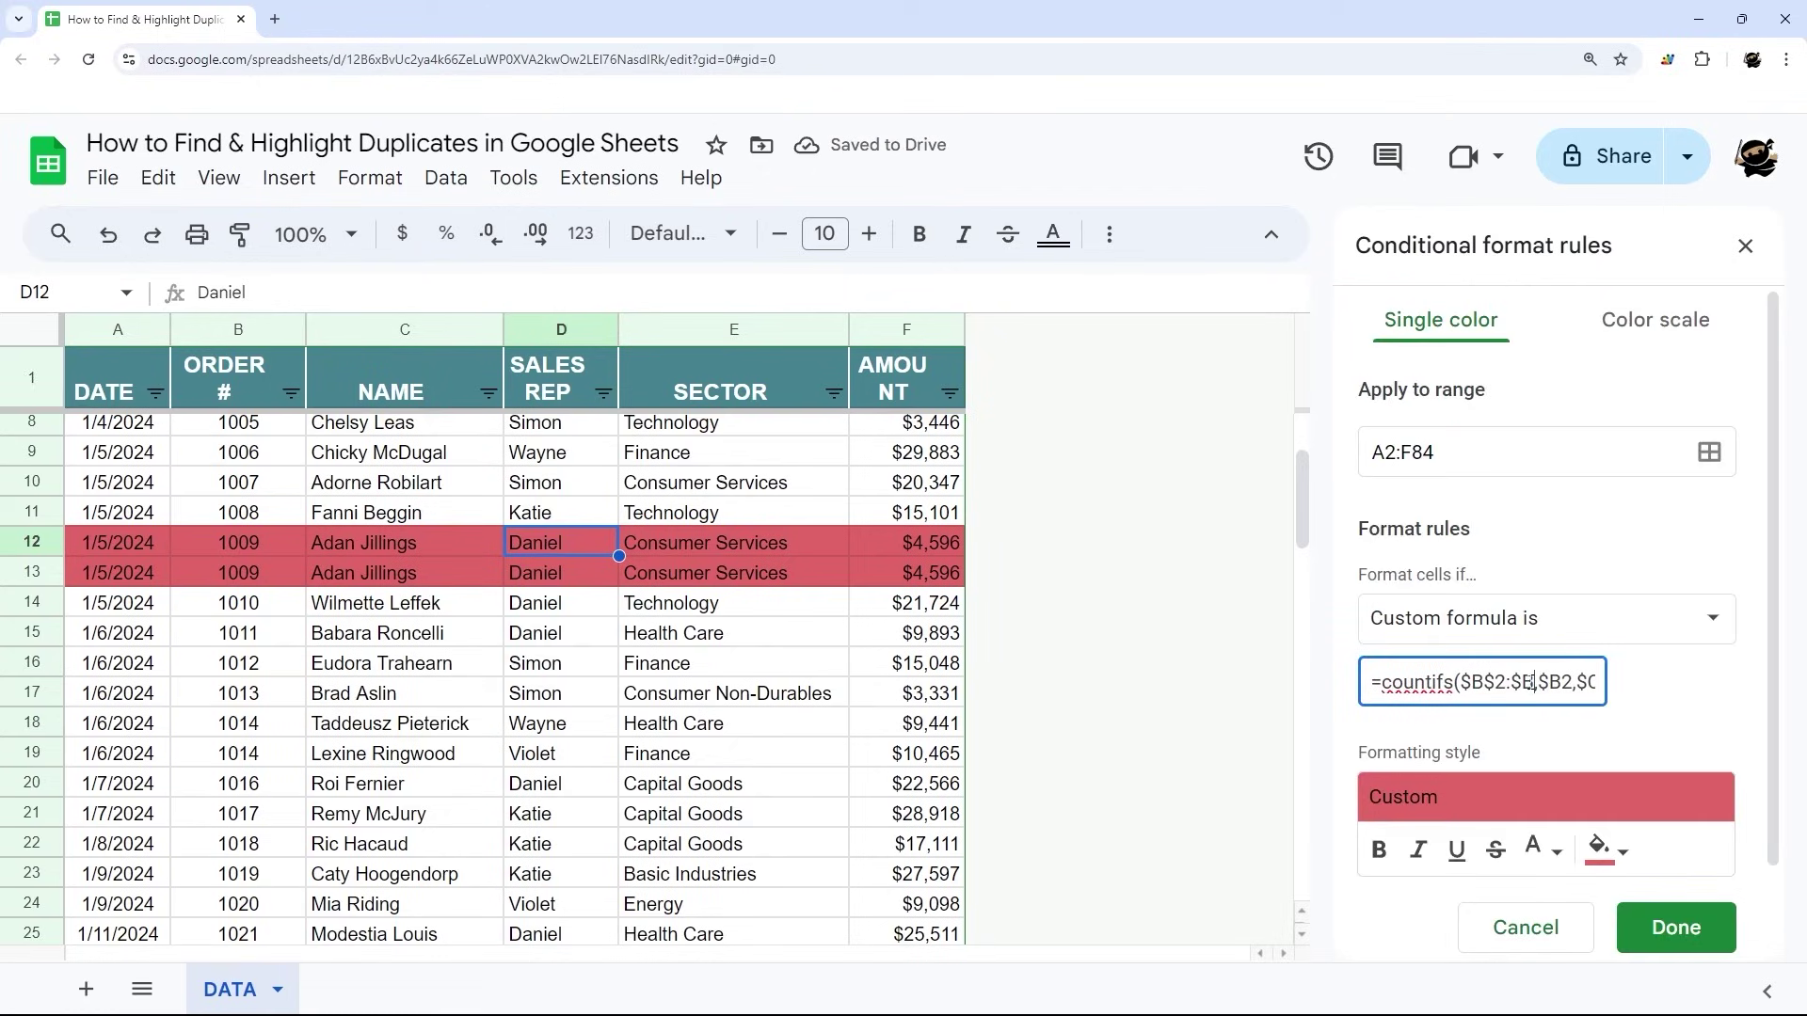
key("End")
type(",$D$2")
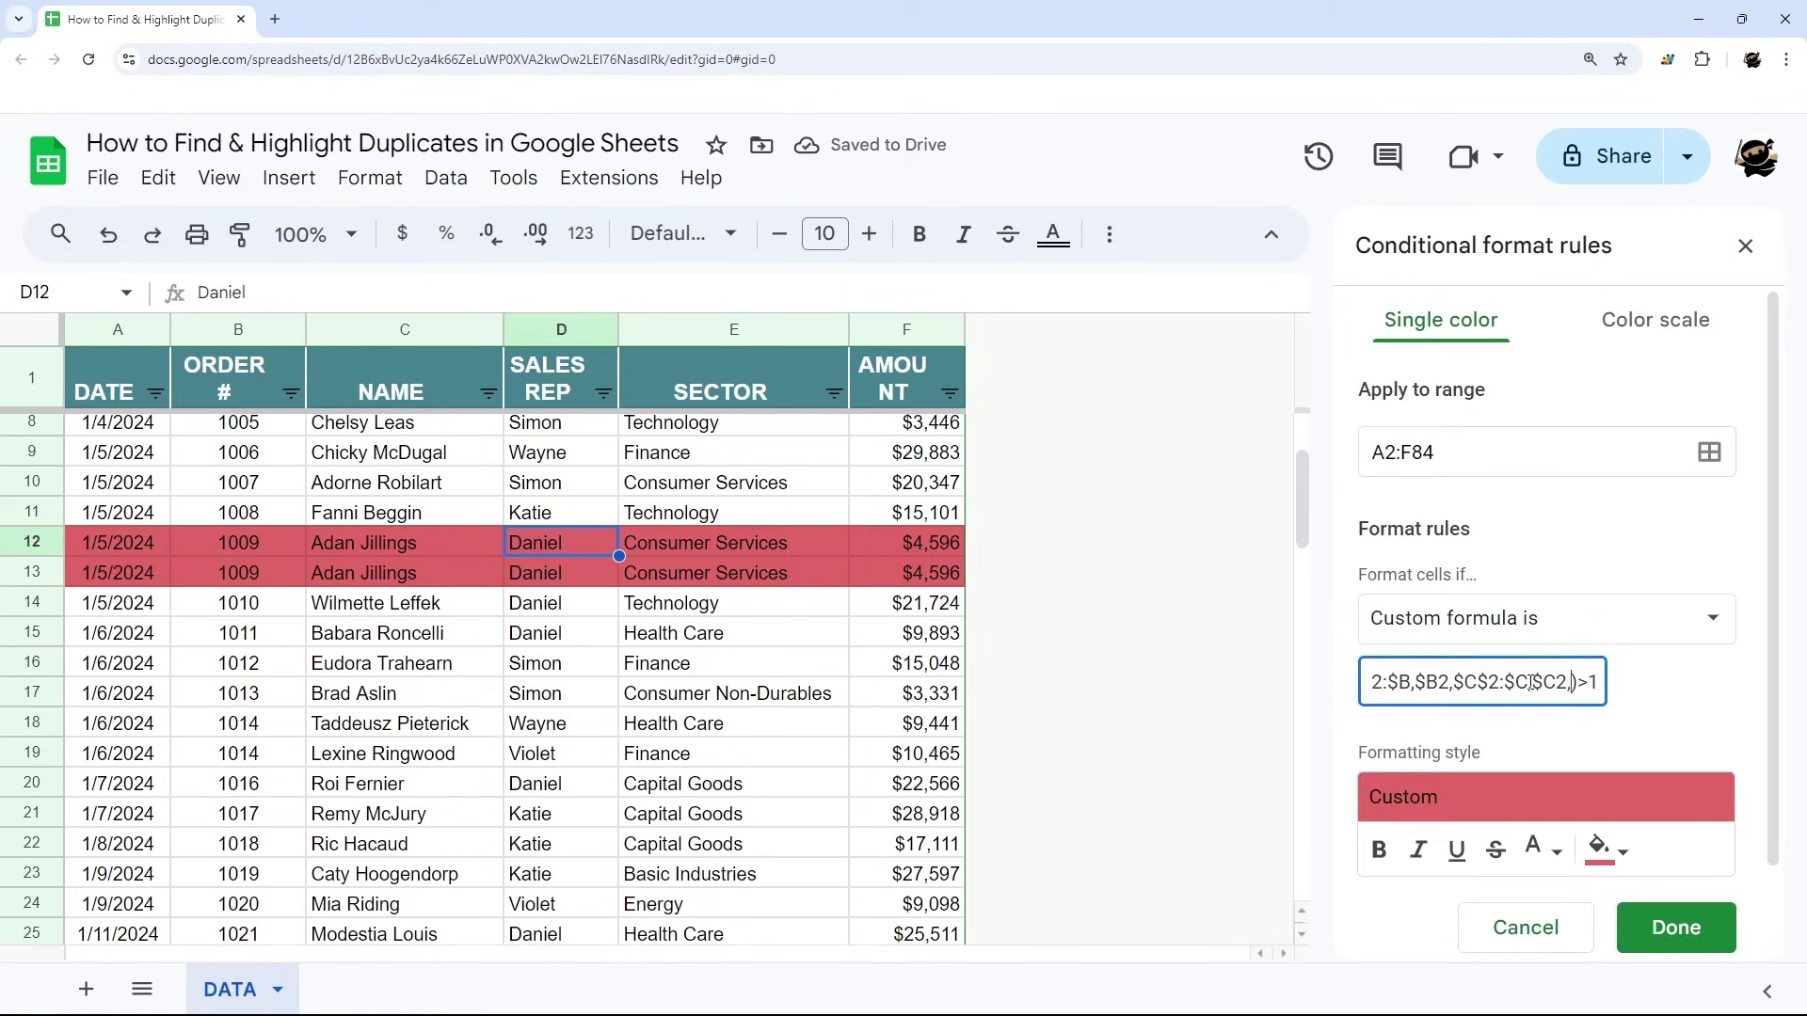
type(":")
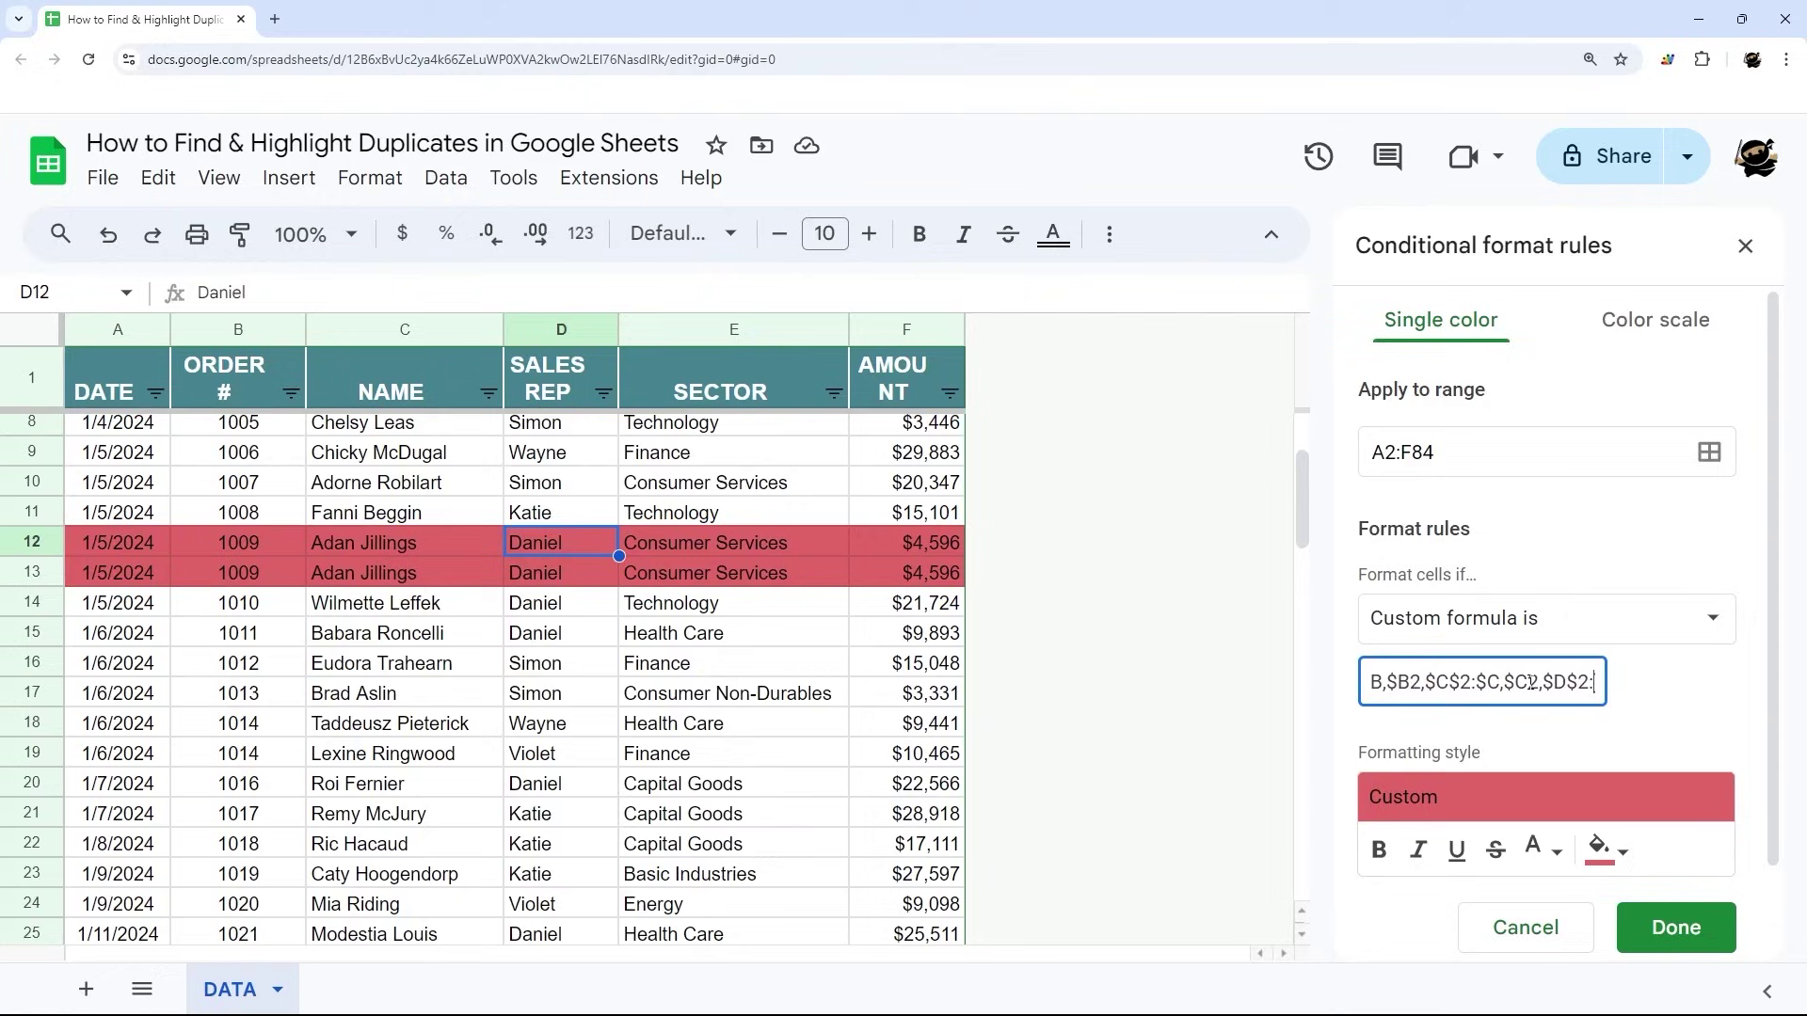
type("$D,$")
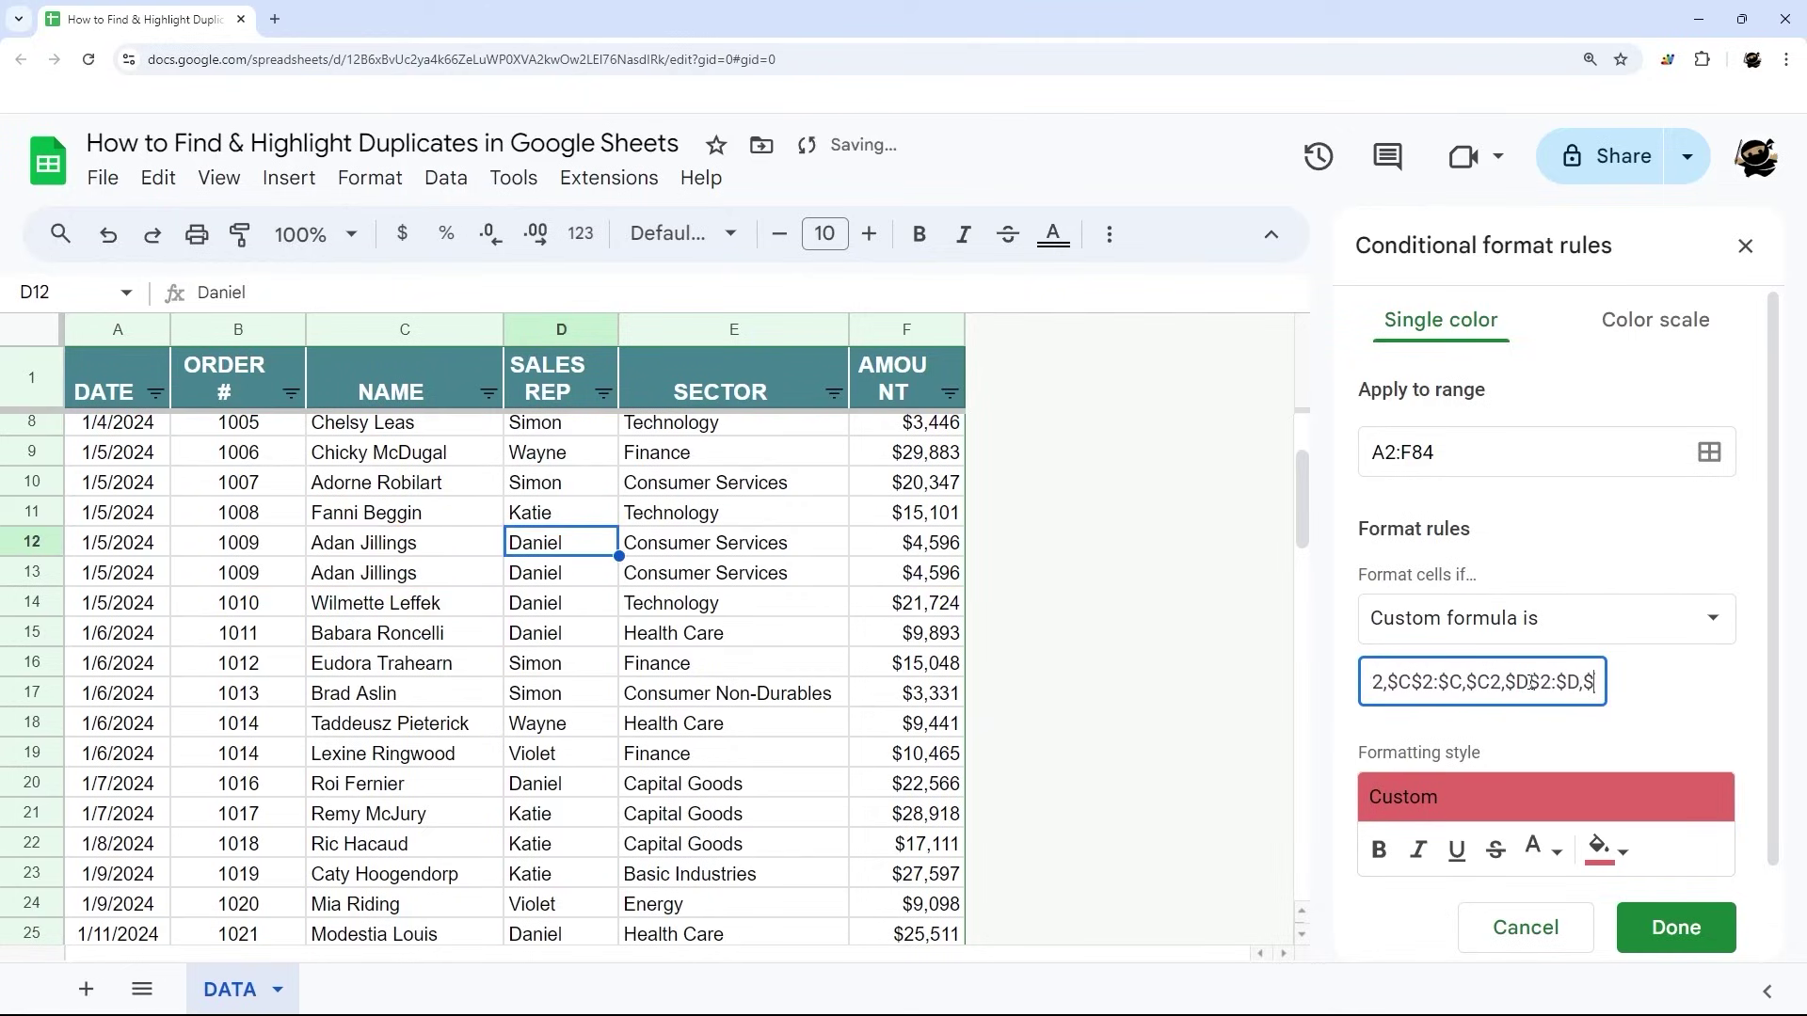
type("D2)>1")
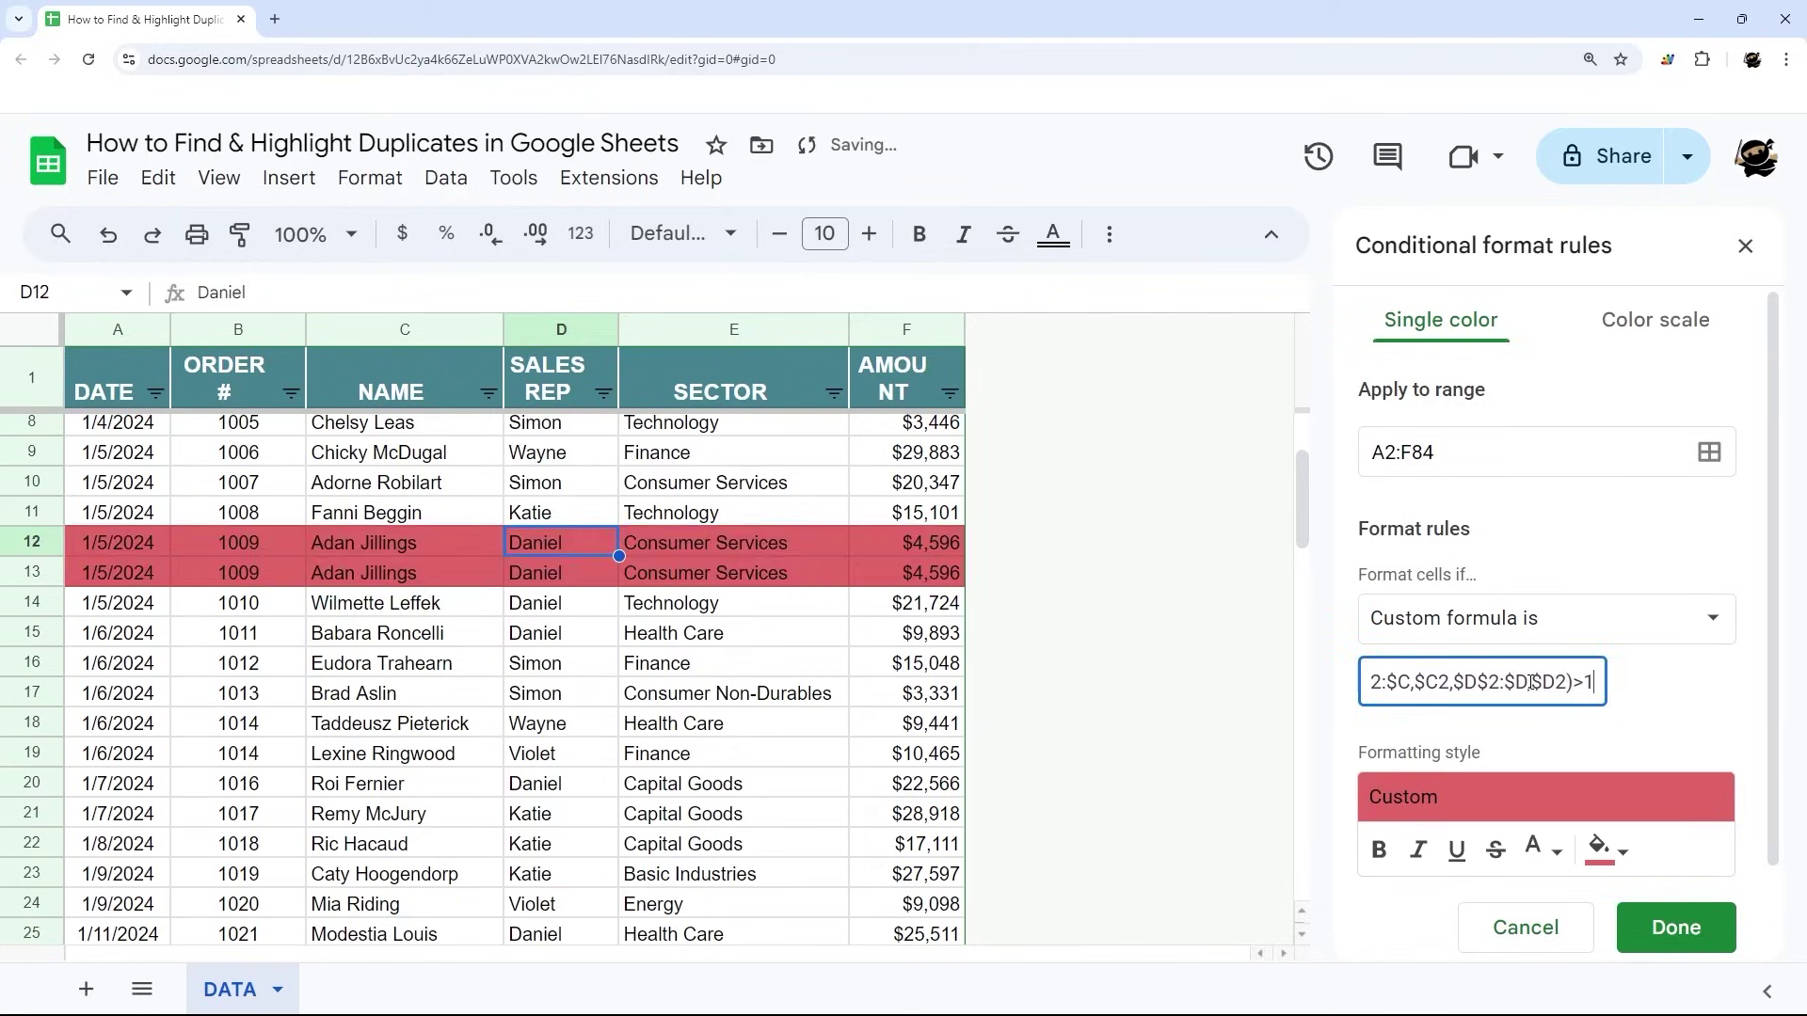
left_click(1673, 924)
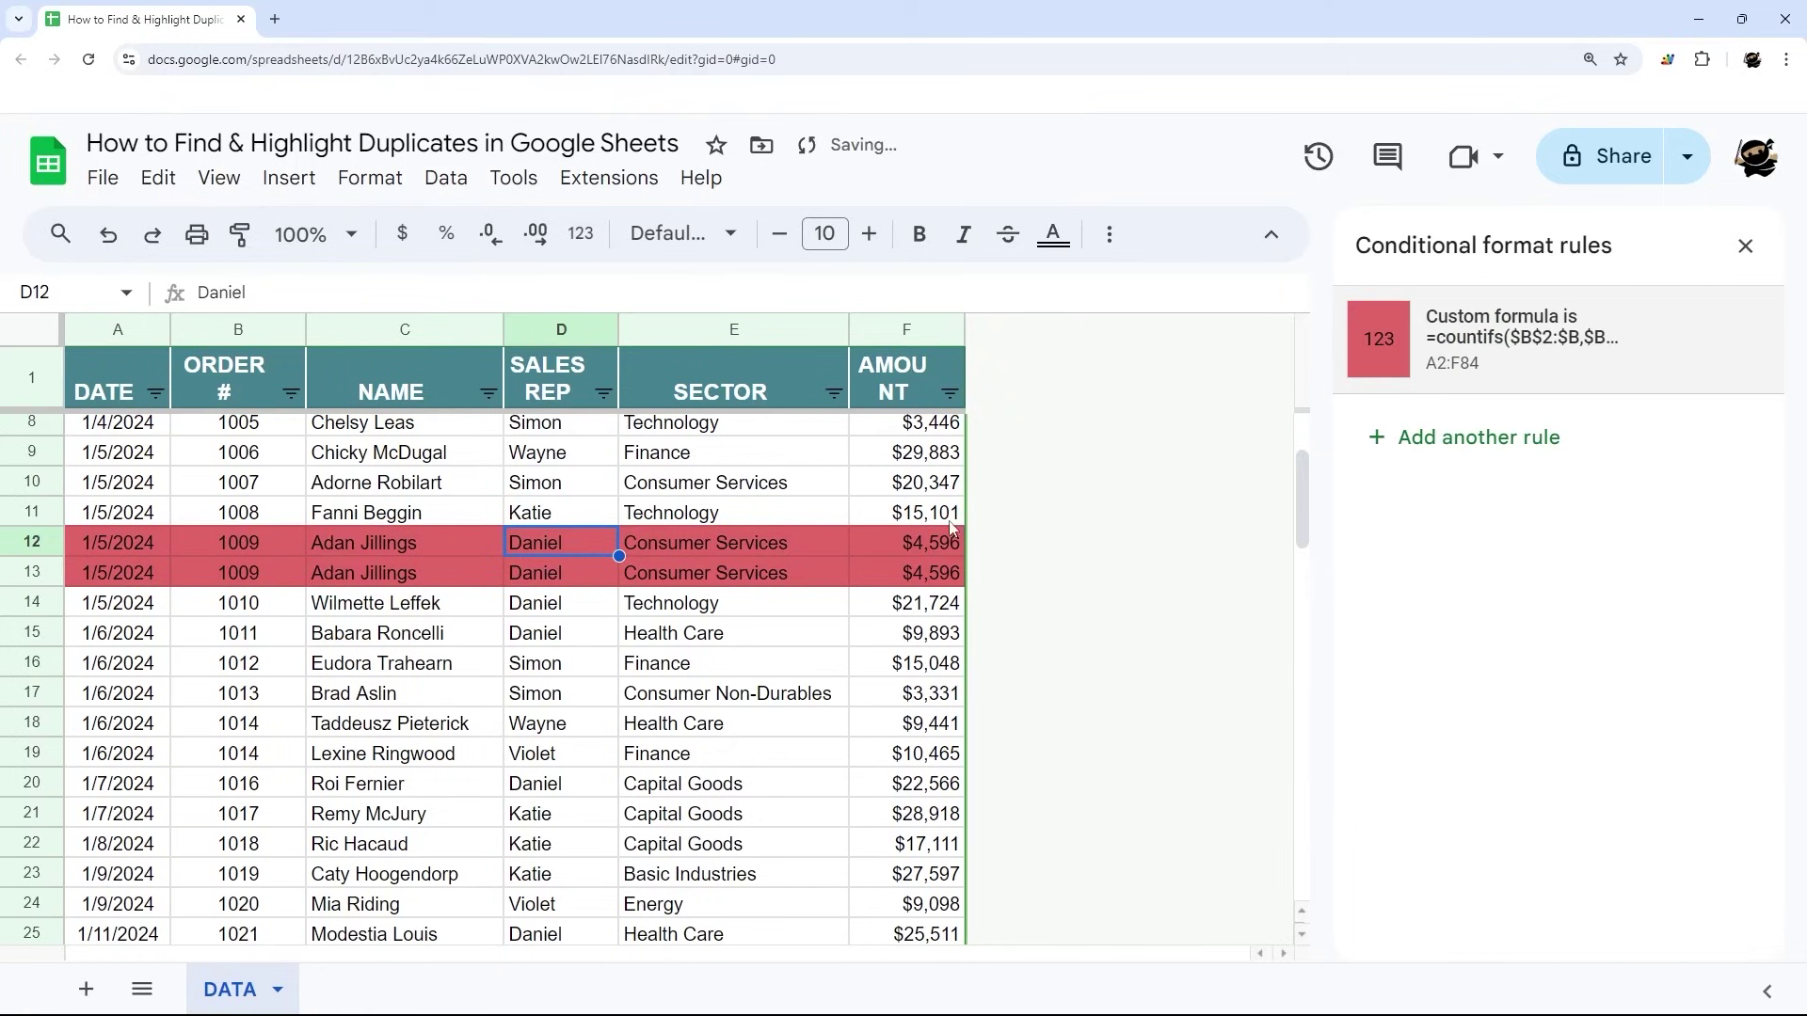
Test the three-criteria rule by replacing the sales rep in D12 with the one from D11, and undo the change
left_click(542, 517)
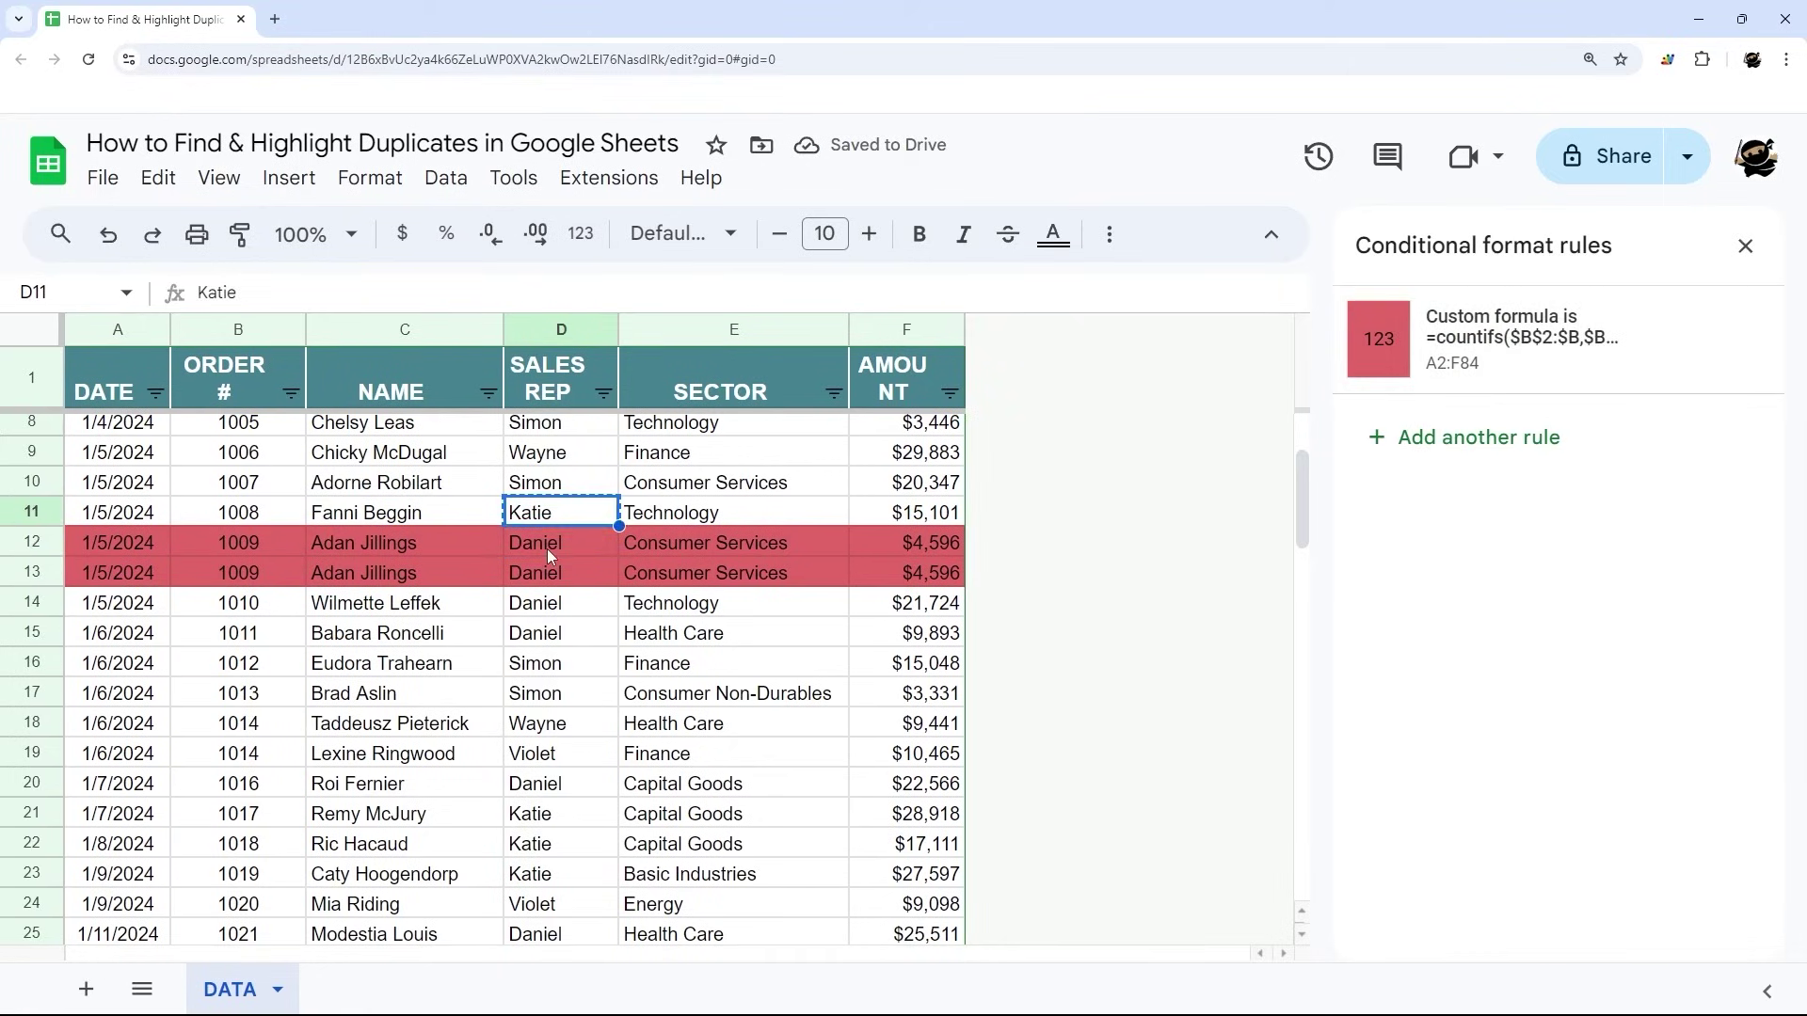
left_click(545, 549)
type("Katie")
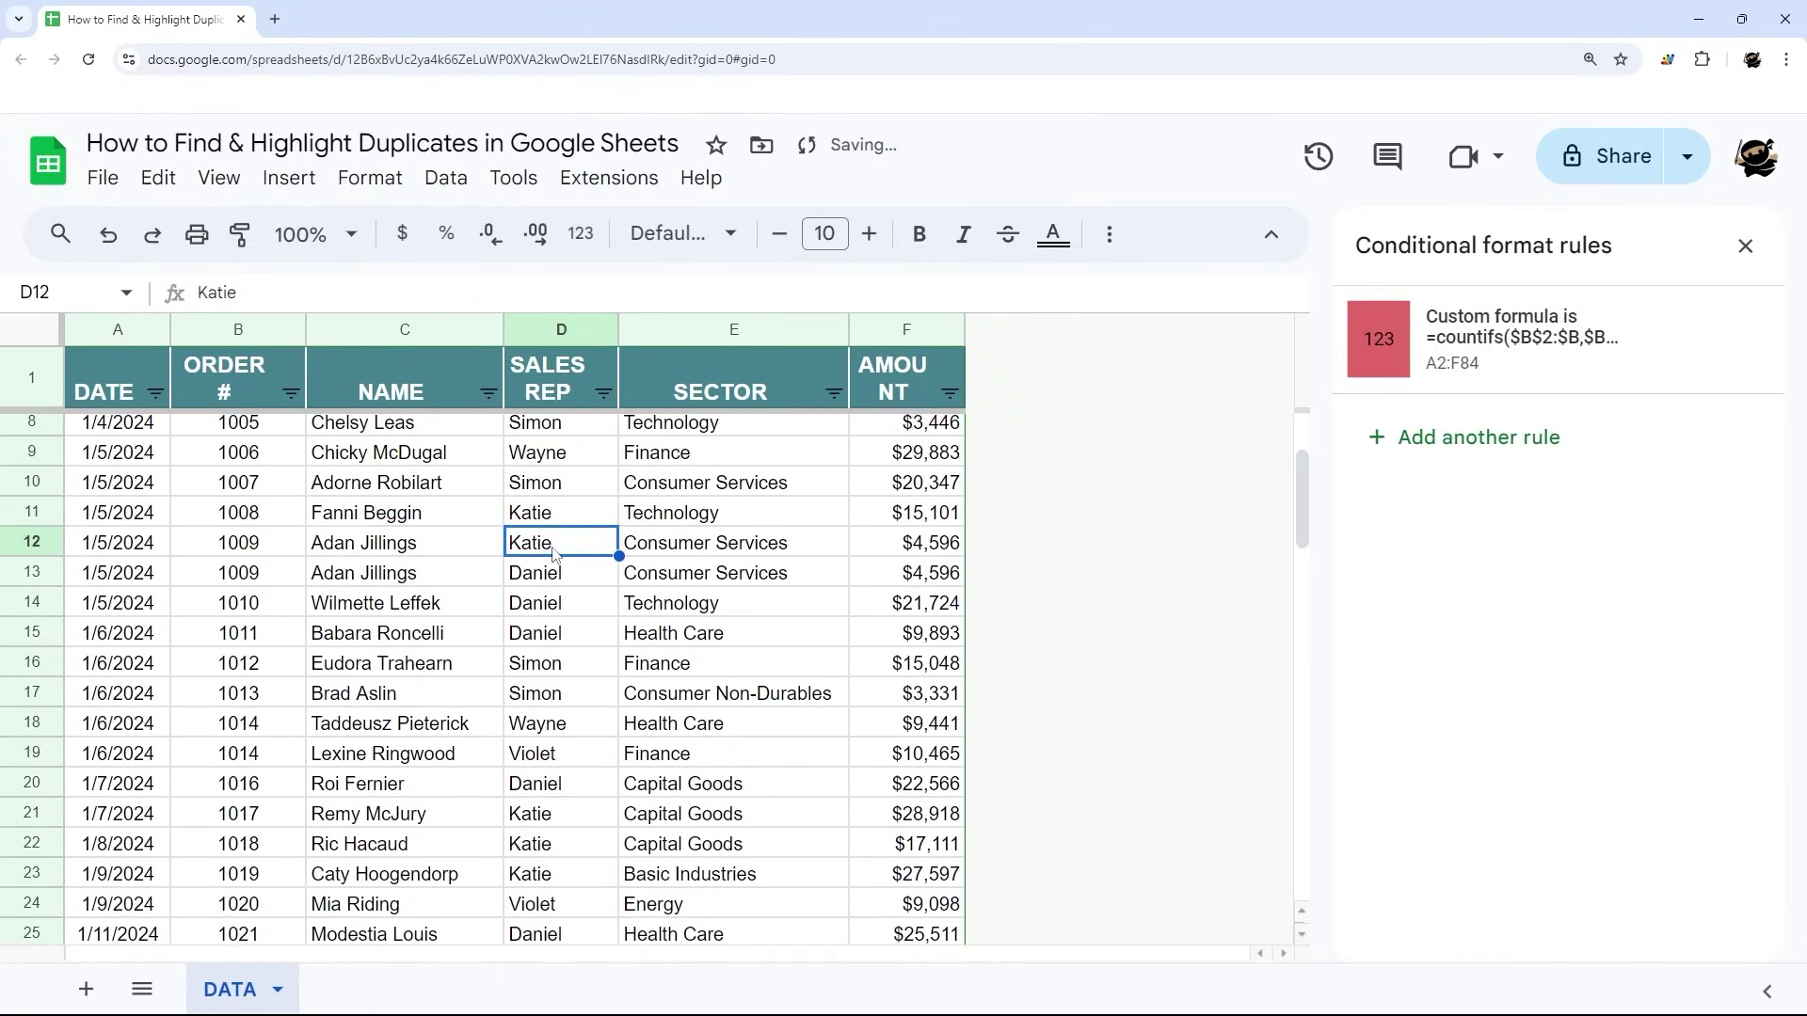
key("ctrl+z")
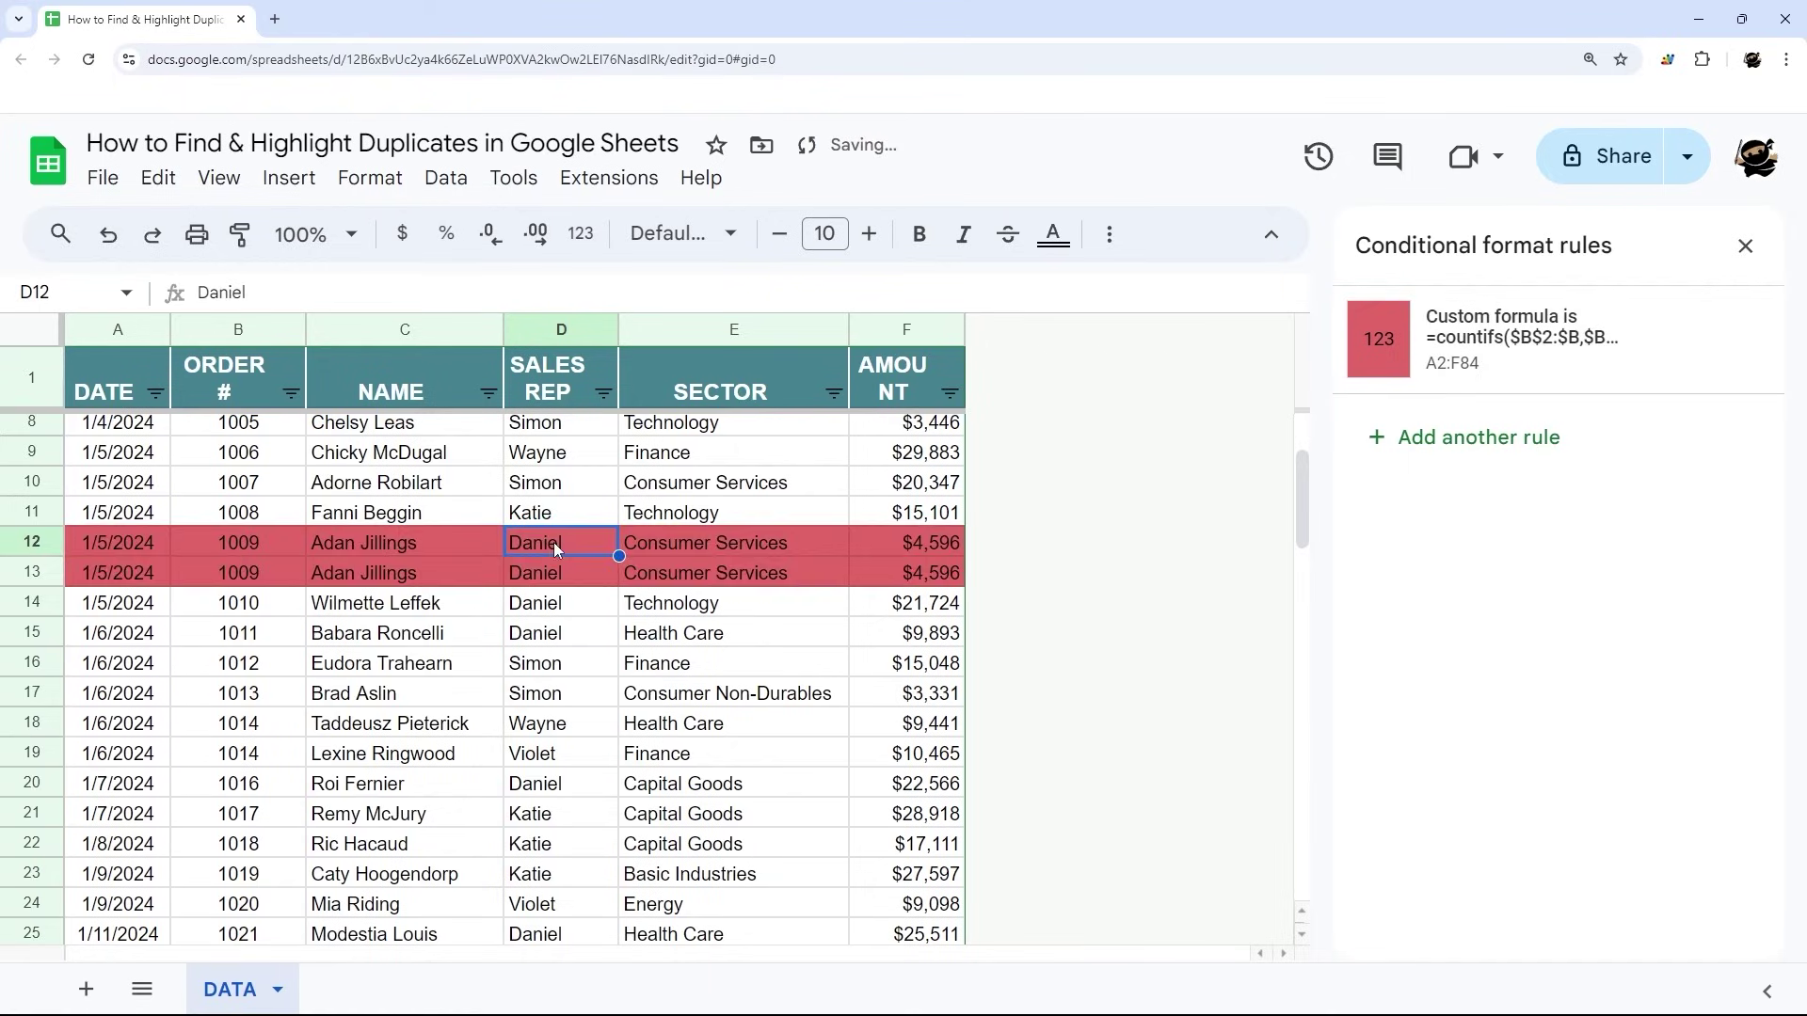
left_click_drag(543, 549, 543, 573)
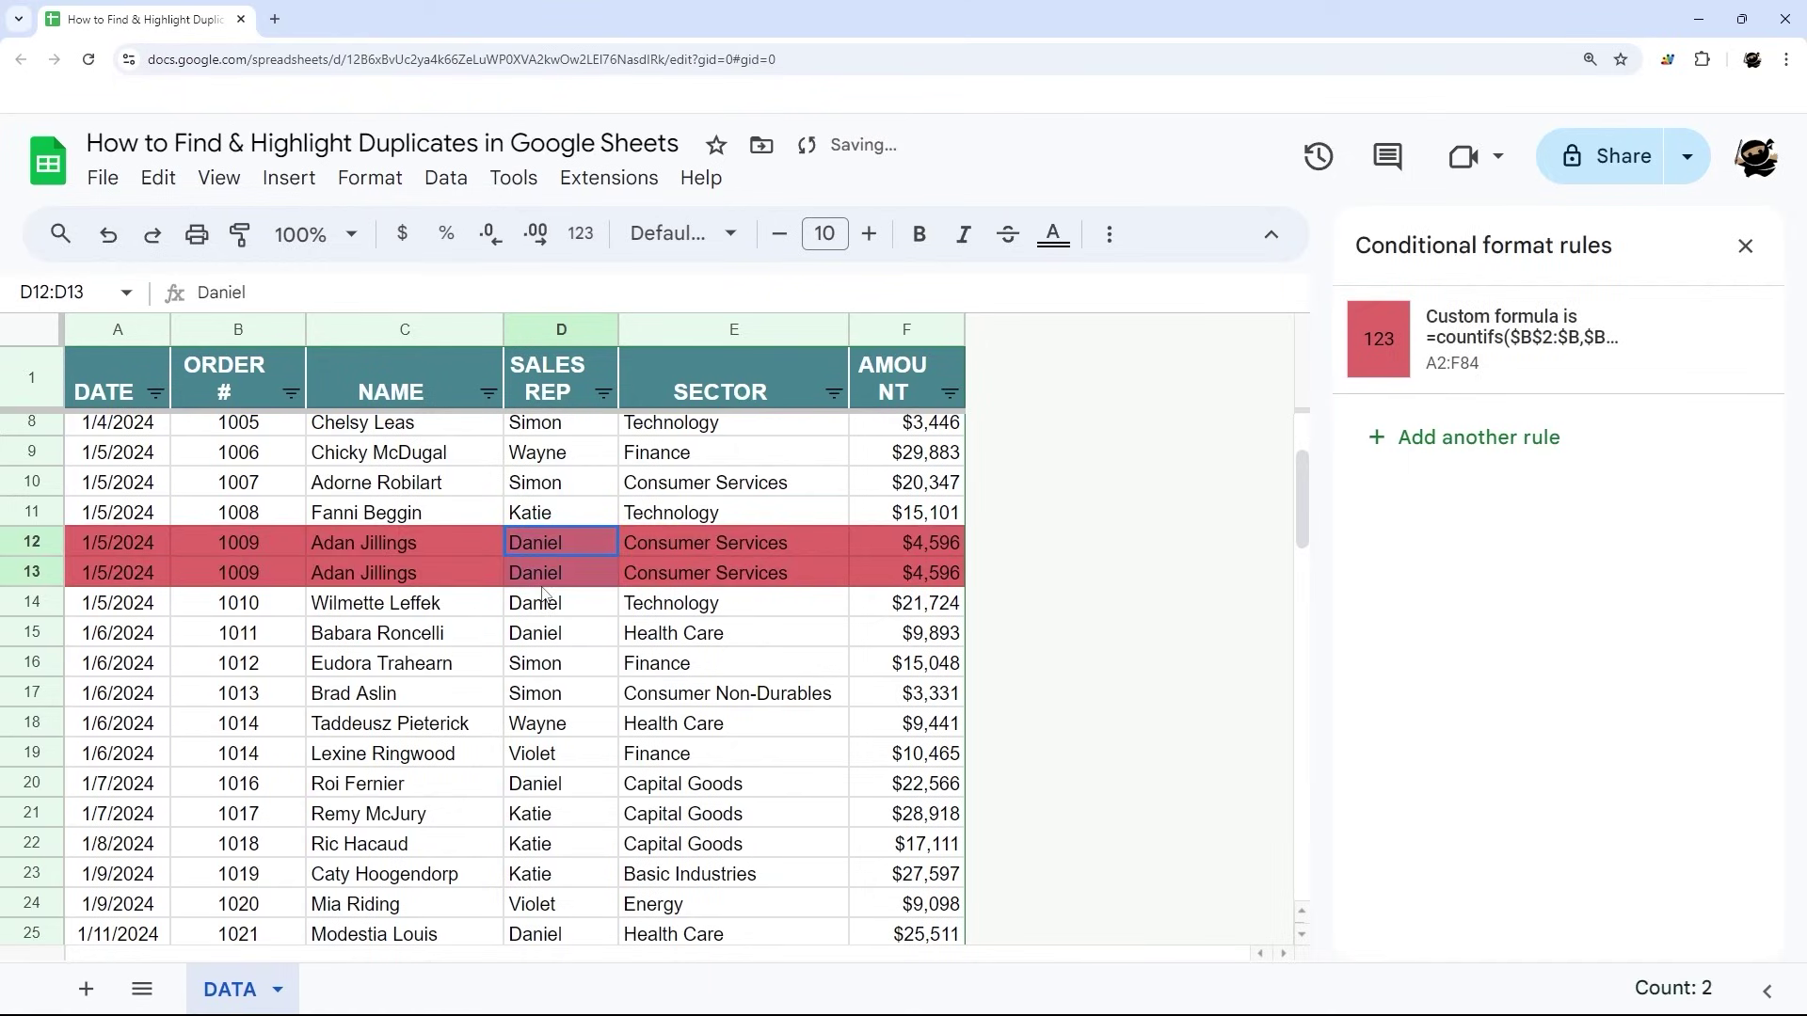
Review the saved rule's complete countifs formula and close the conditional format rules
left_click(1500, 395)
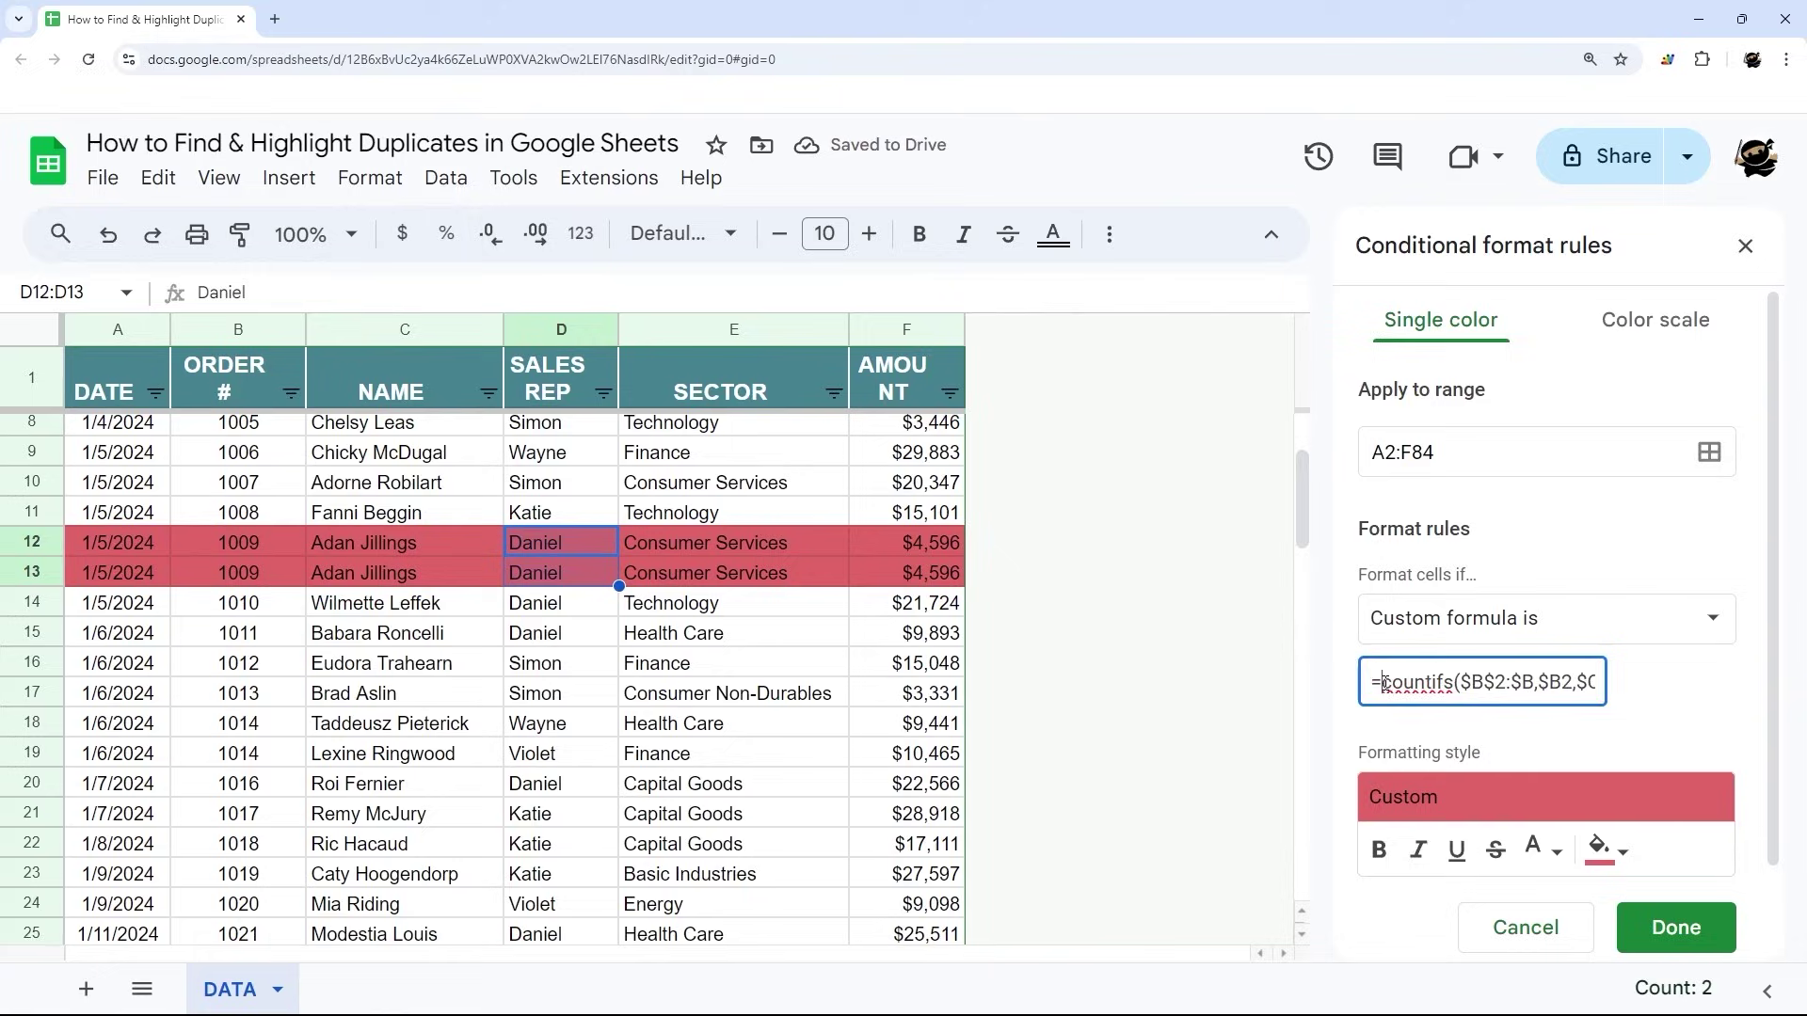
left_click_drag(1383, 682, 1684, 685)
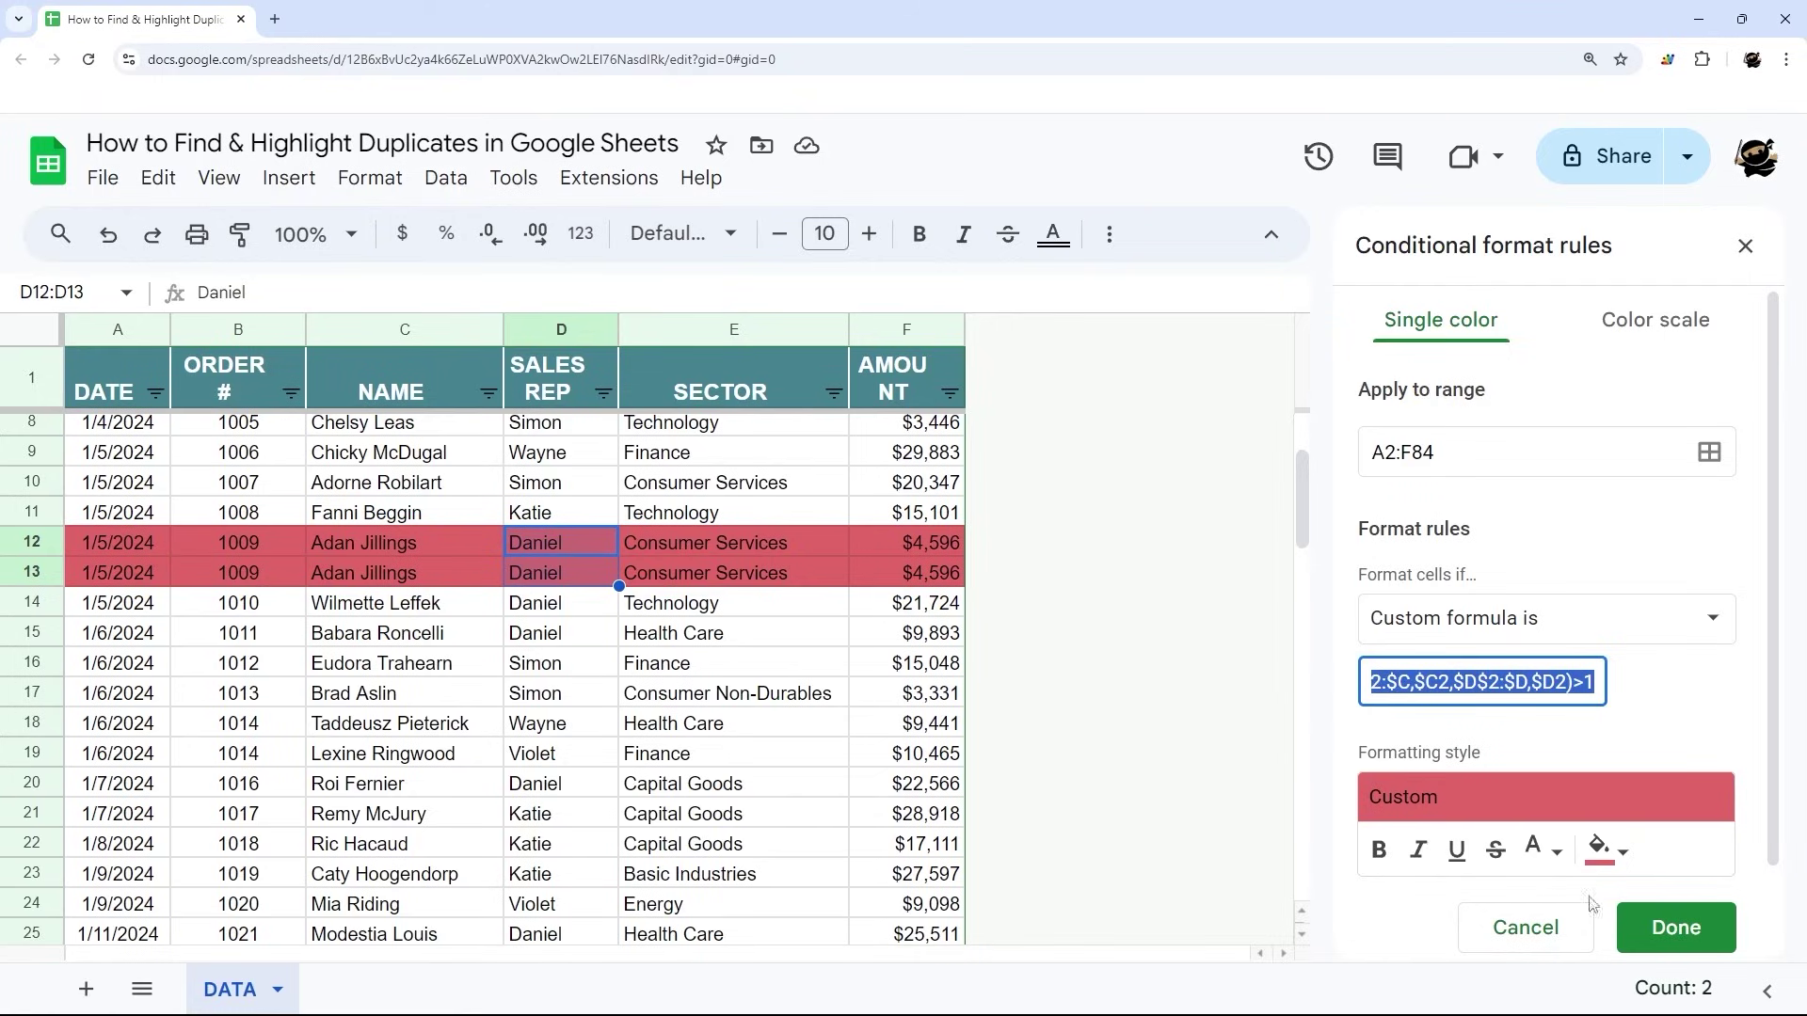
left_click(1682, 930)
left_click(1745, 247)
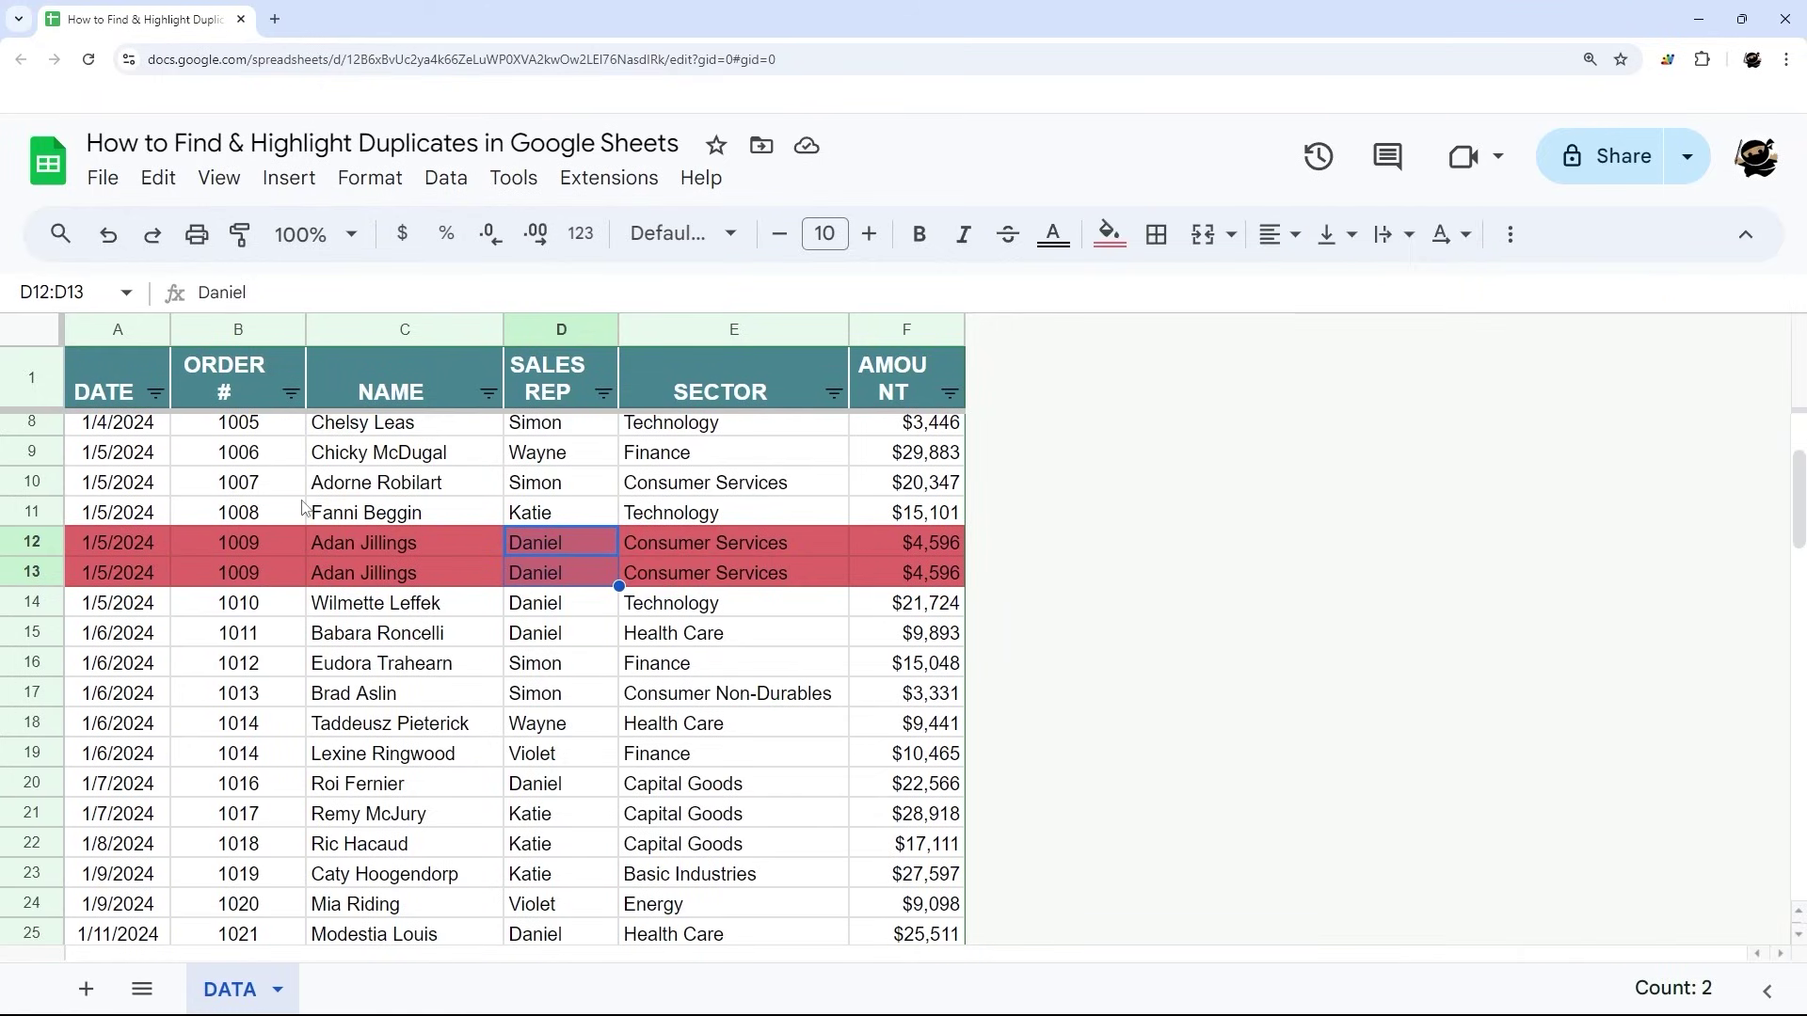
Filter the SECTOR column by the red fill color to show only the duplicate rows
left_click(291, 393)
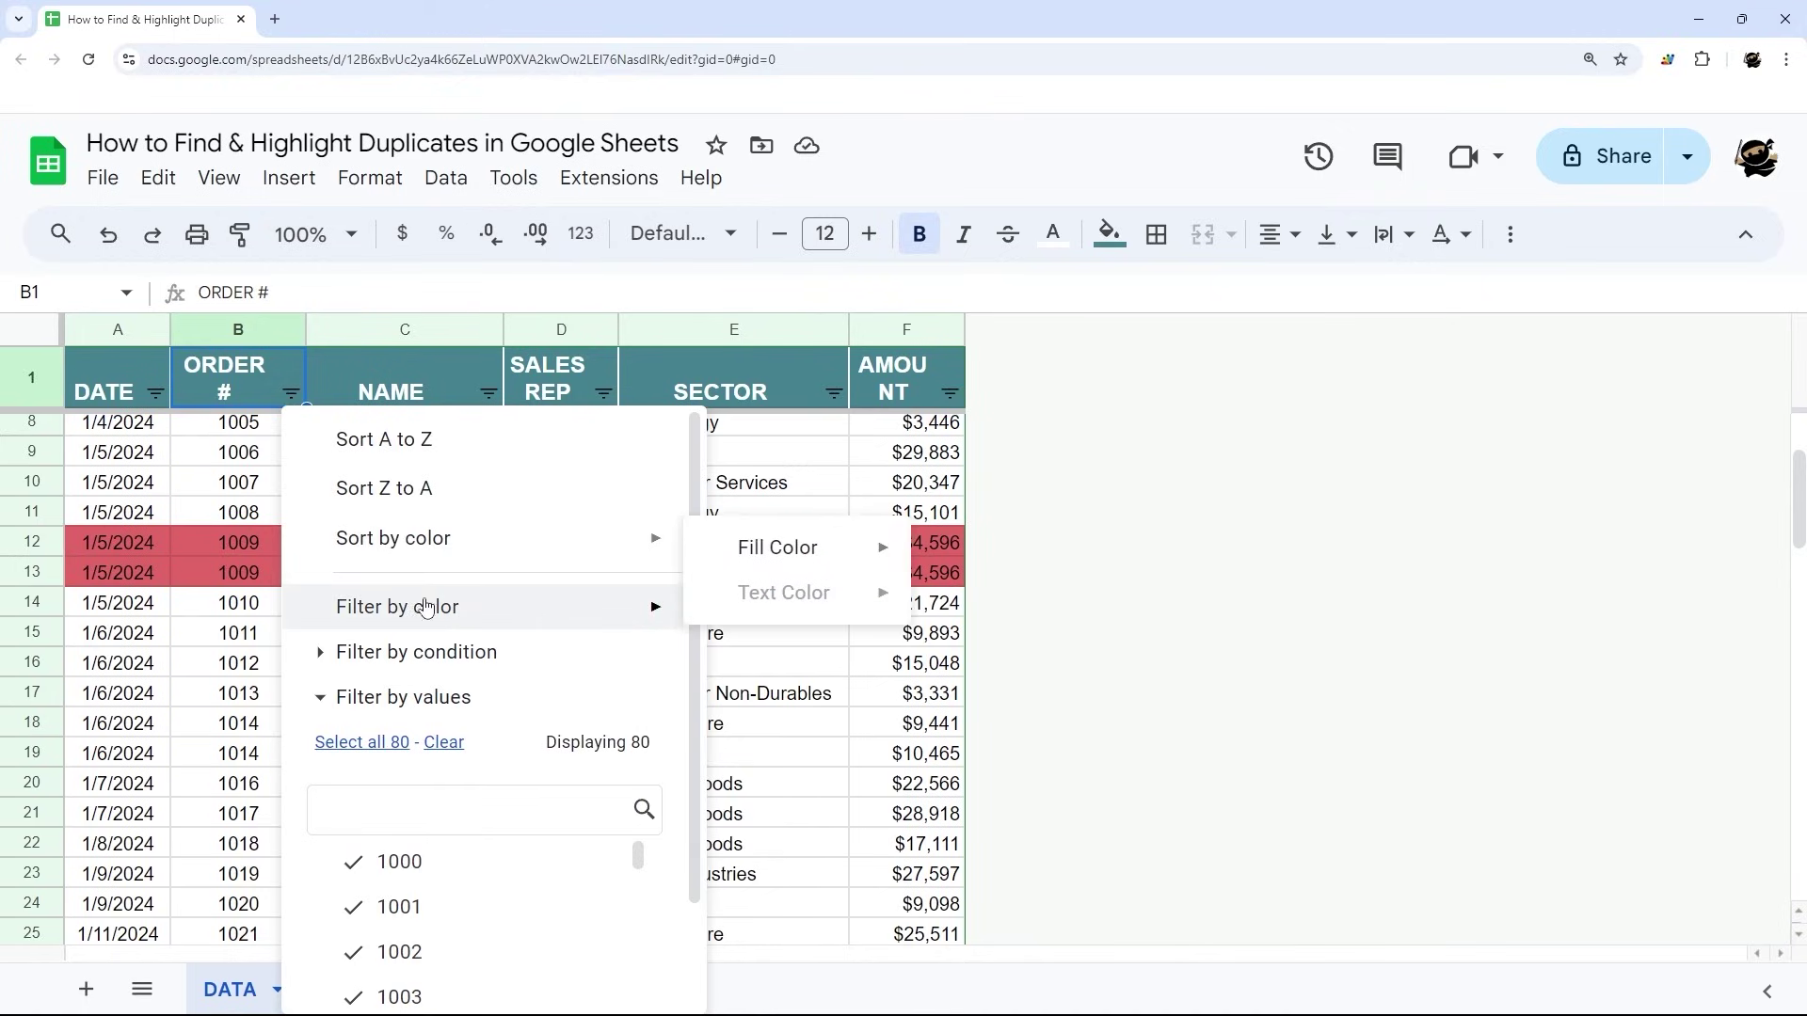
left_click(746, 391)
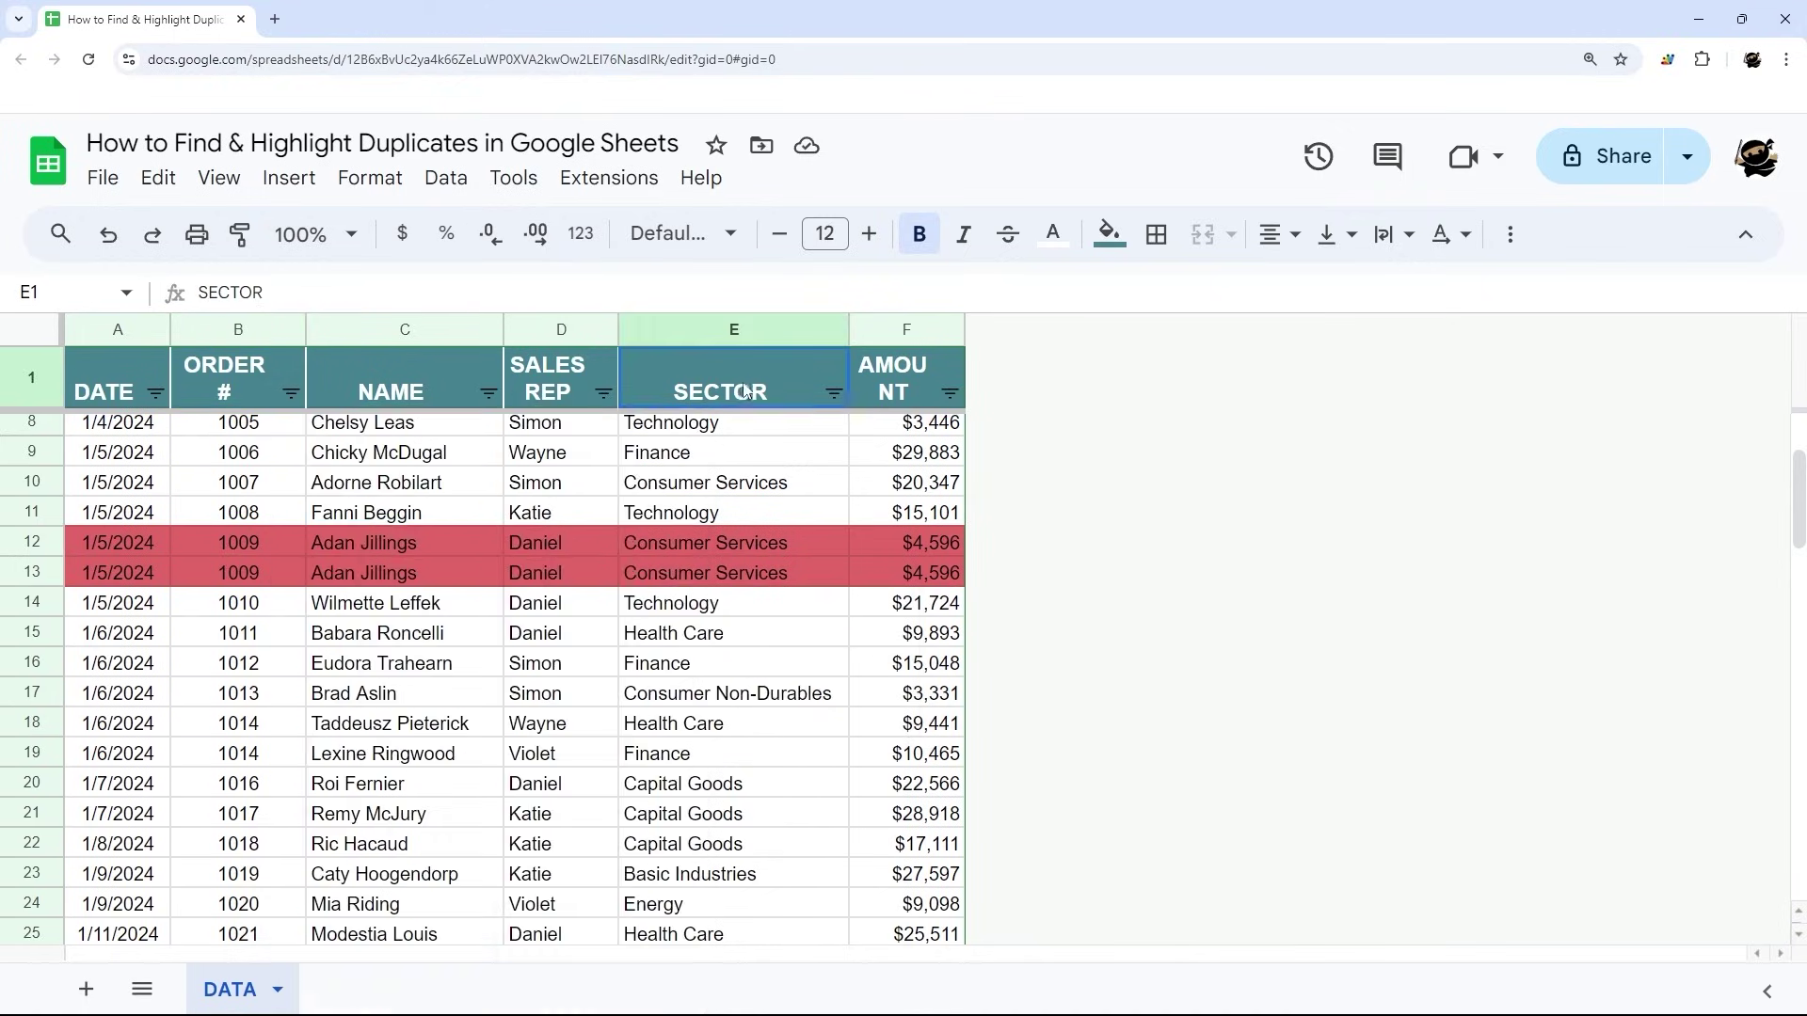
left_click(835, 393)
mouse_move(734, 606)
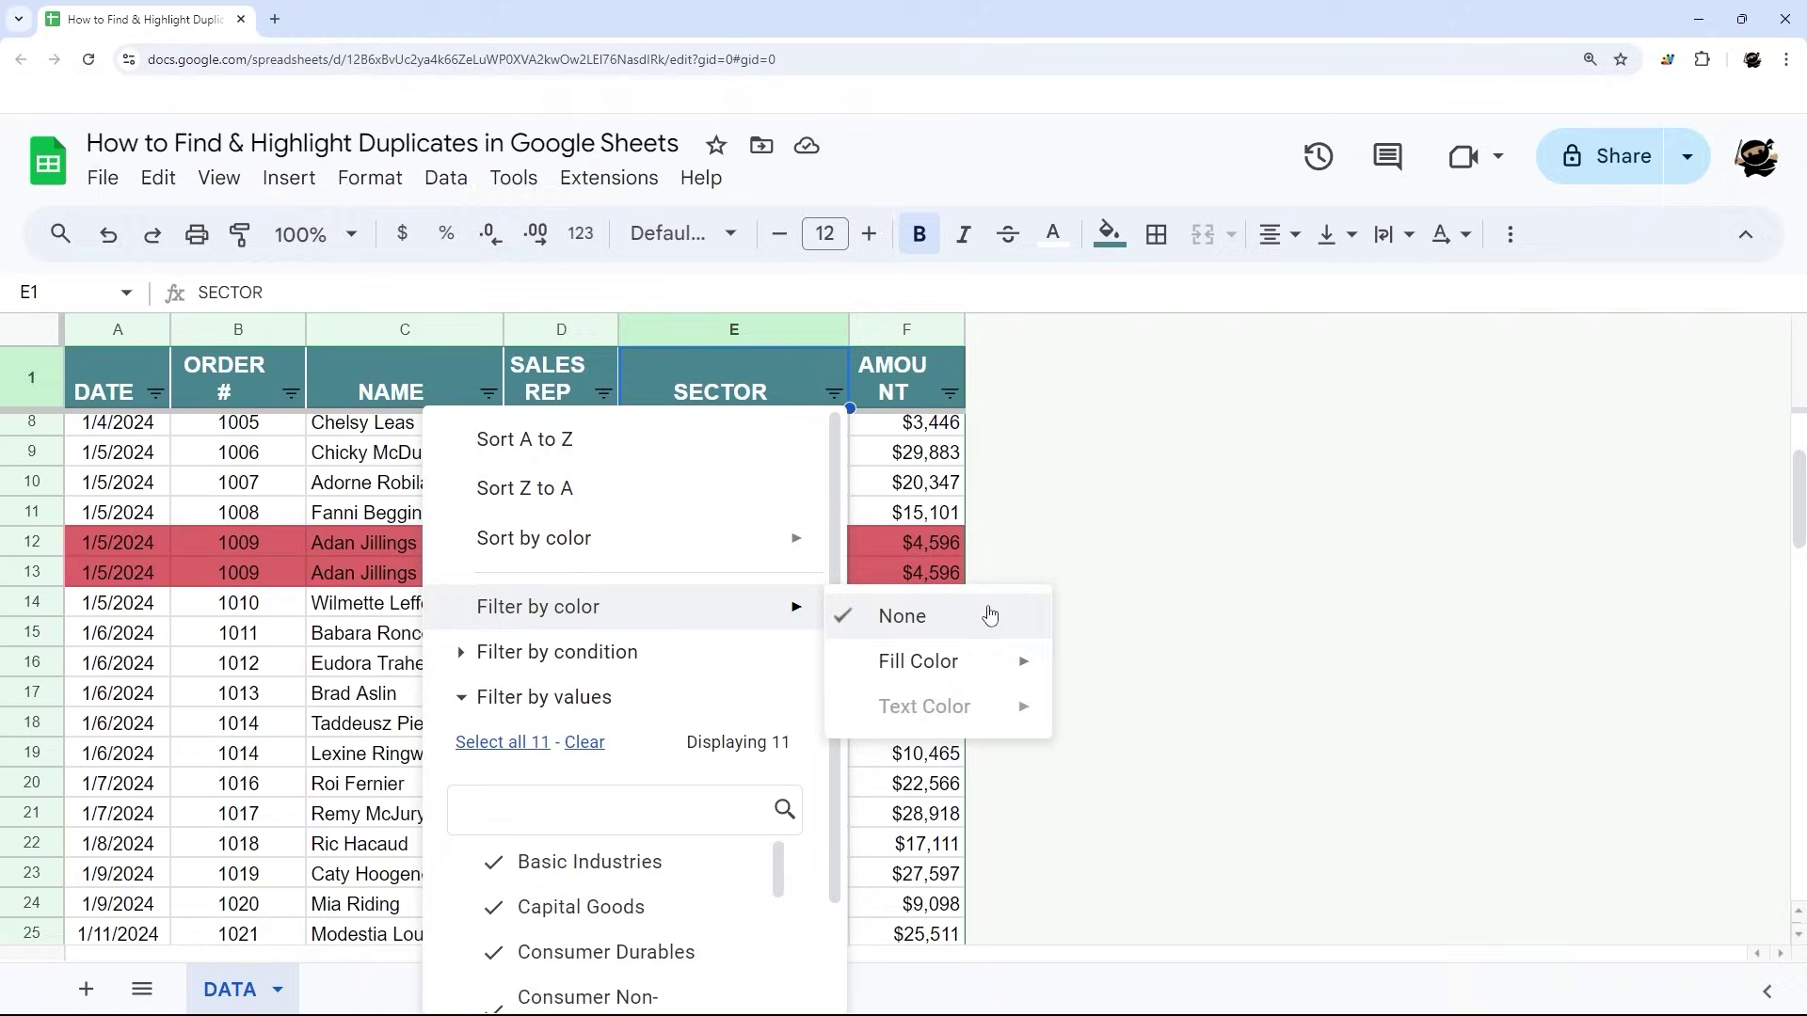
mouse_move(964, 673)
left_click(1181, 727)
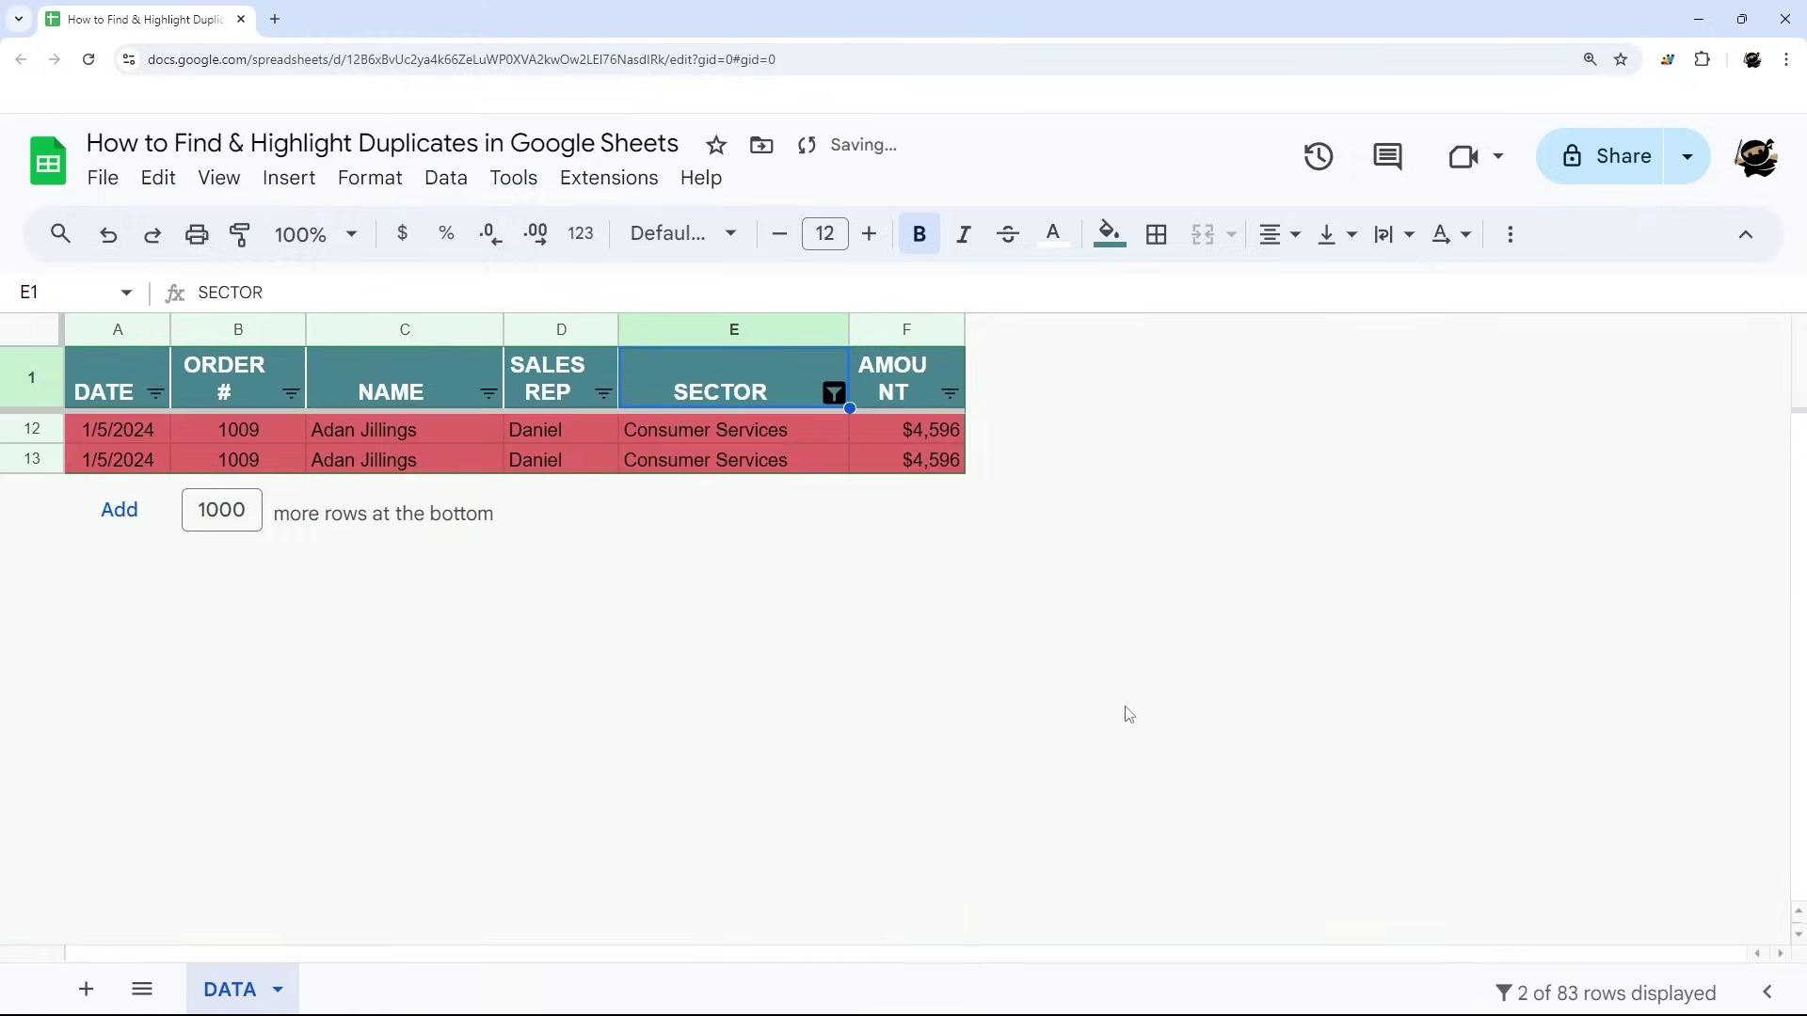
Reset the SECTOR column's color filter to None
left_click(836, 393)
mouse_move(548, 604)
left_click(892, 614)
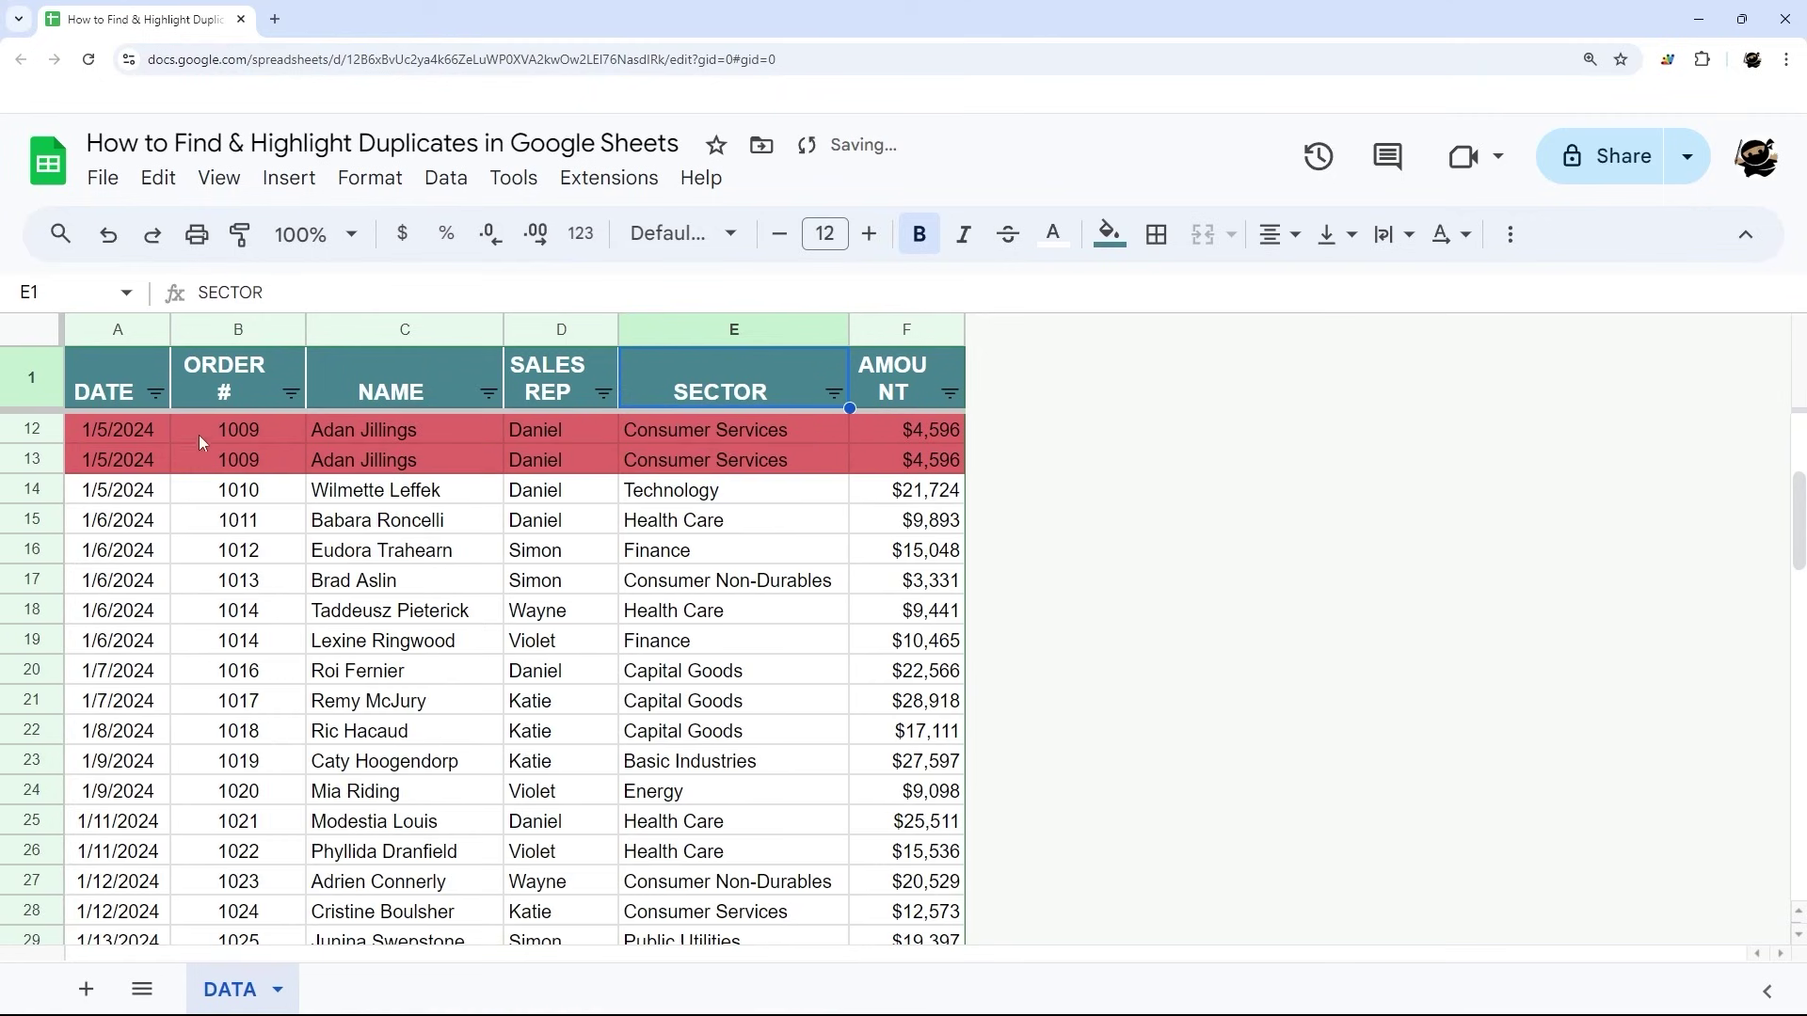